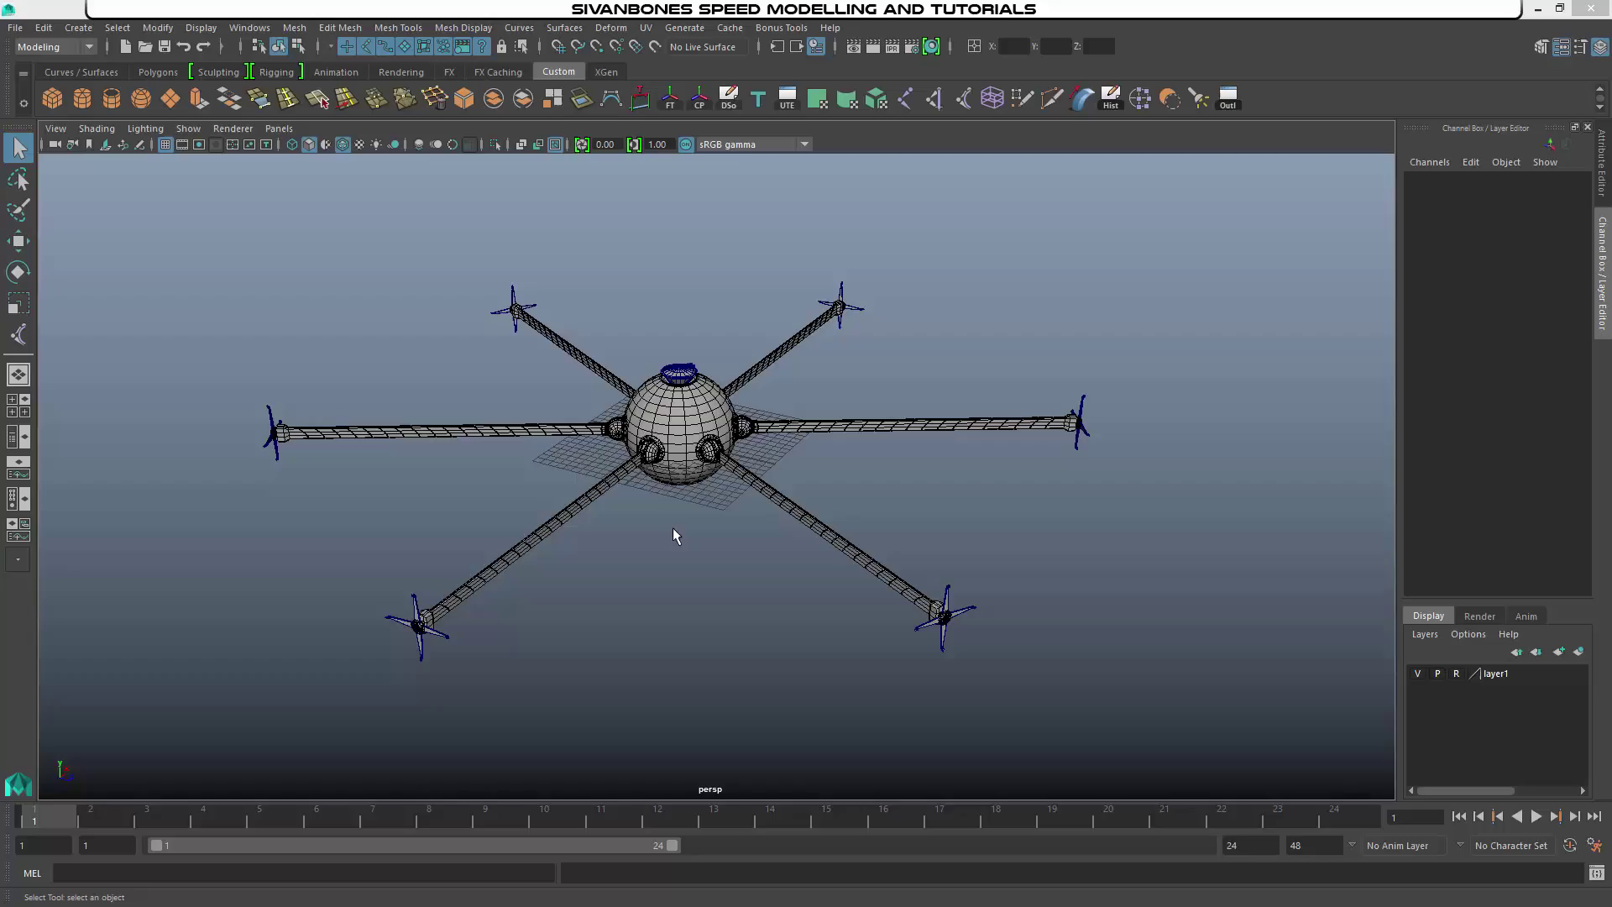
# Turn on the display of joints in the perspective viewport
pyautogui.moveTo(672, 527)
pyautogui.keyDown('alt'); pyautogui.mouseDown()
pyautogui.moveTo(719, 512)
pyautogui.moveTo(678, 527)
pyautogui.mouseUp(); pyautogui.keyUp('alt')
pyautogui.scroll(2, 677, 527)
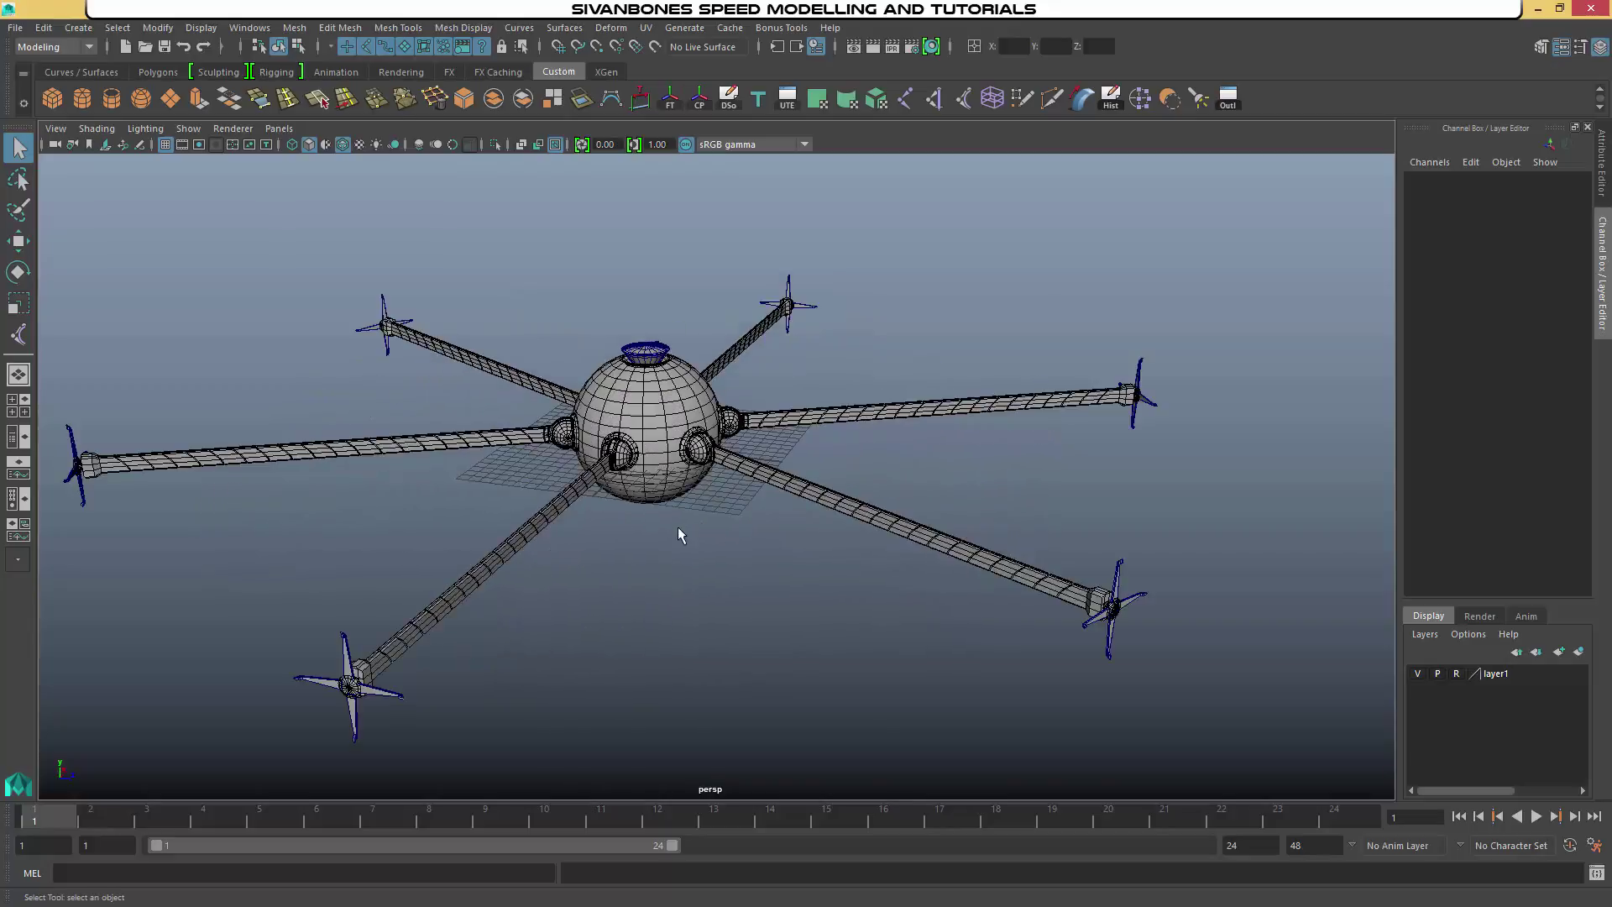
pyautogui.keyDown('alt'); pyautogui.moveTo(678, 527); pyautogui.dragTo(715, 566, button='middle'); pyautogui.keyUp('alt')
pyautogui.click(187, 130)
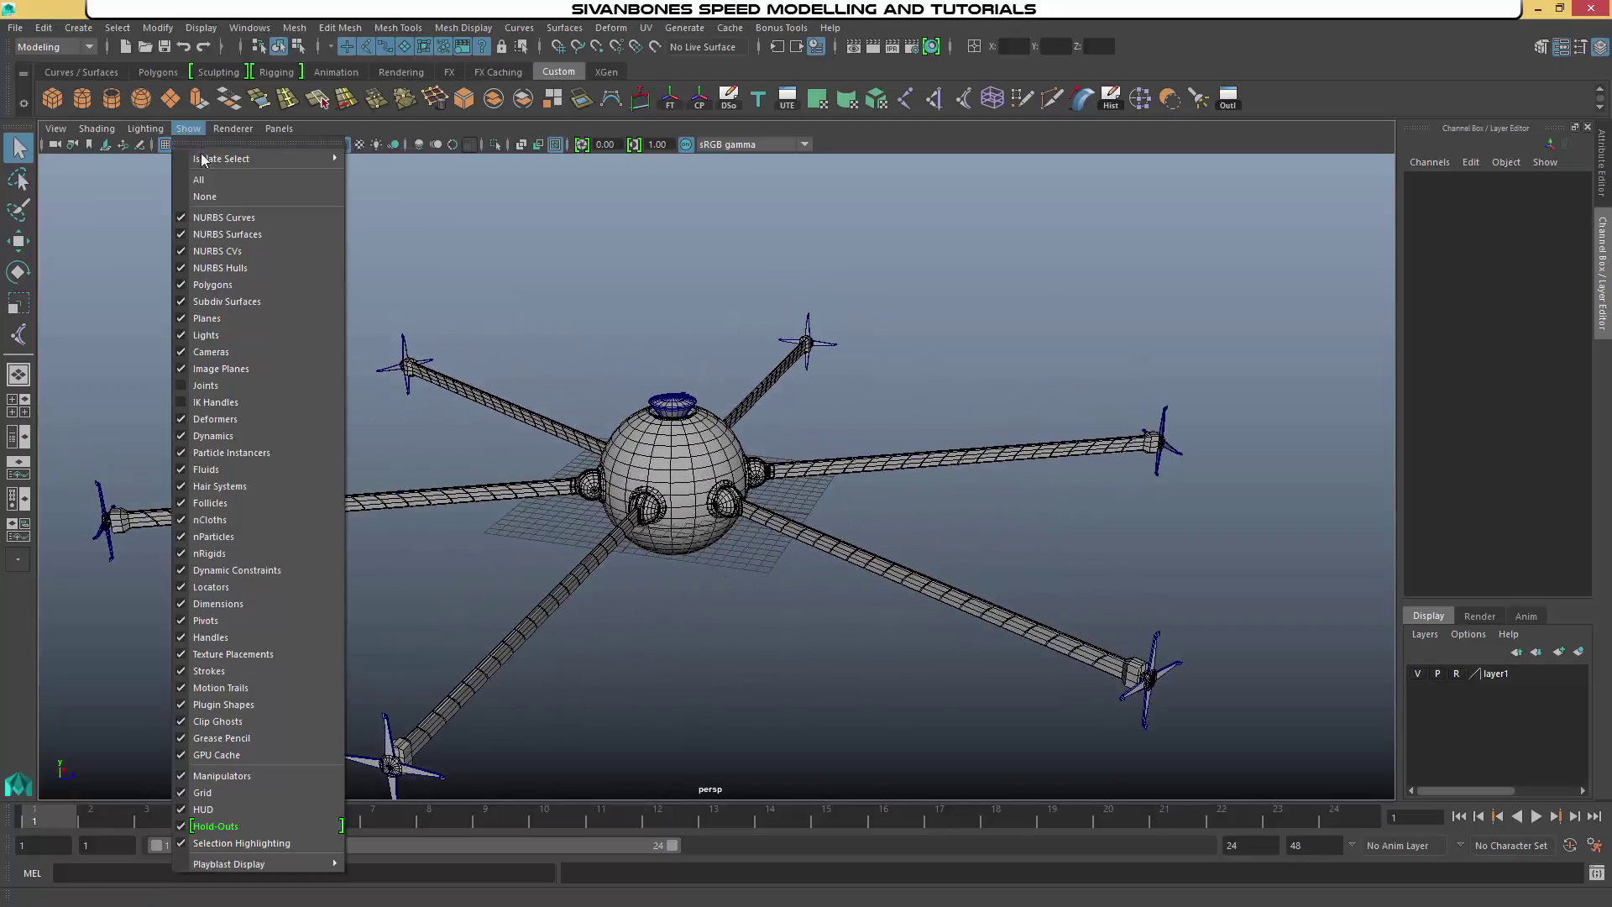
pyautogui.click(220, 386)
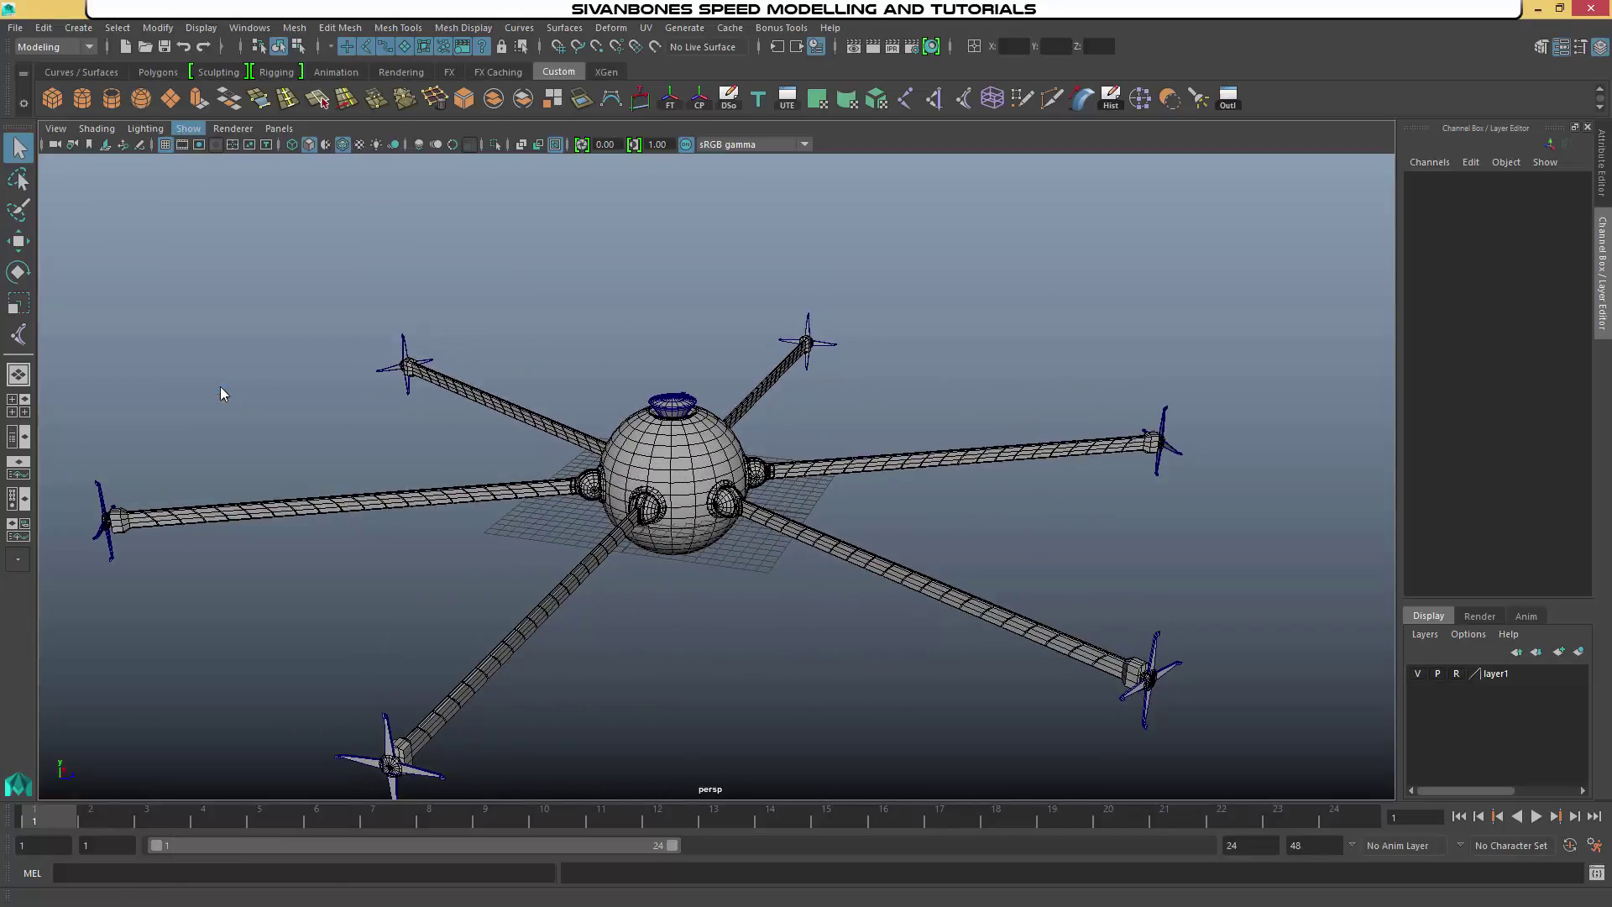
# Raise the whole six-legged robot by its root joint, high above the grid
pyautogui.click(677, 487)
pyautogui.press('w')
pyautogui.moveTo(677, 404); pyautogui.dragTo(701, 134)
pyautogui.scroll(-2, 781, 410)
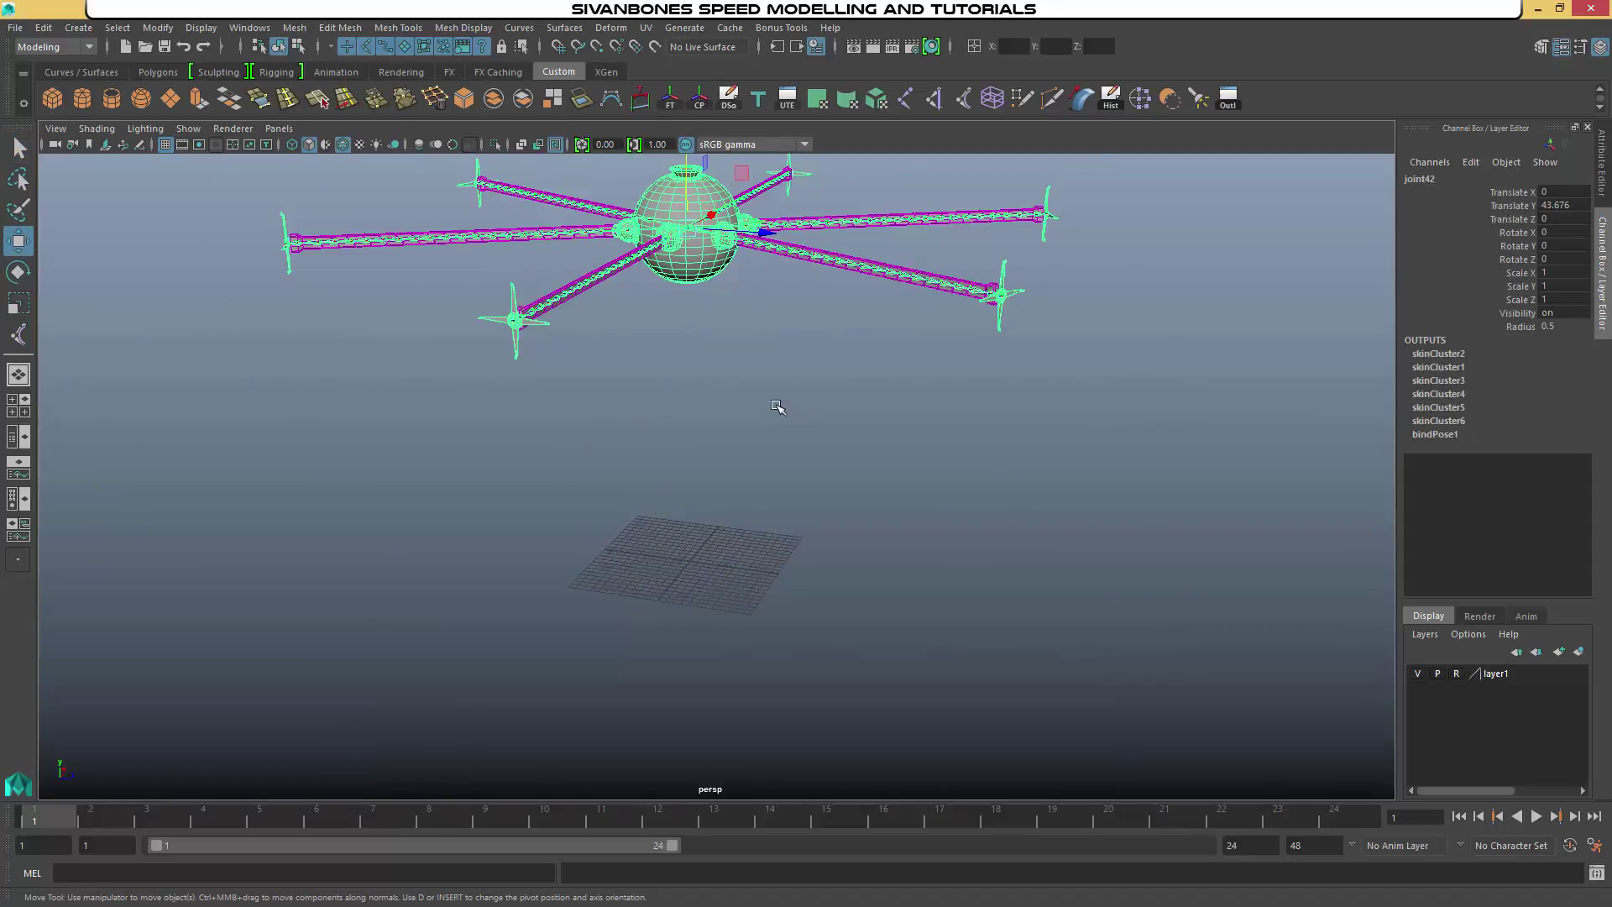
pyautogui.keyDown('alt'); pyautogui.moveTo(779, 403); pyautogui.dragTo(766, 373, button='middle'); pyautogui.keyUp('alt')
pyautogui.keyDown('alt'); pyautogui.moveTo(739, 214); pyautogui.dragTo(745, 288, button='middle'); pyautogui.keyUp('alt')
pyautogui.moveTo(696, 225); pyautogui.dragTo(696, 212)
pyautogui.keyDown('alt'); pyautogui.moveTo(705, 561); pyautogui.dragTo(740, 530); pyautogui.keyUp('alt')
pyautogui.keyDown('alt'); pyautogui.moveTo(771, 538); pyautogui.dragTo(783, 419, button='middle'); pyautogui.keyUp('alt')
pyautogui.scroll(1, 797, 485)
pyautogui.click(796, 484)
pyautogui.keyDown('alt'); pyautogui.moveTo(773, 419); pyautogui.dragTo(750, 373); pyautogui.keyUp('alt')
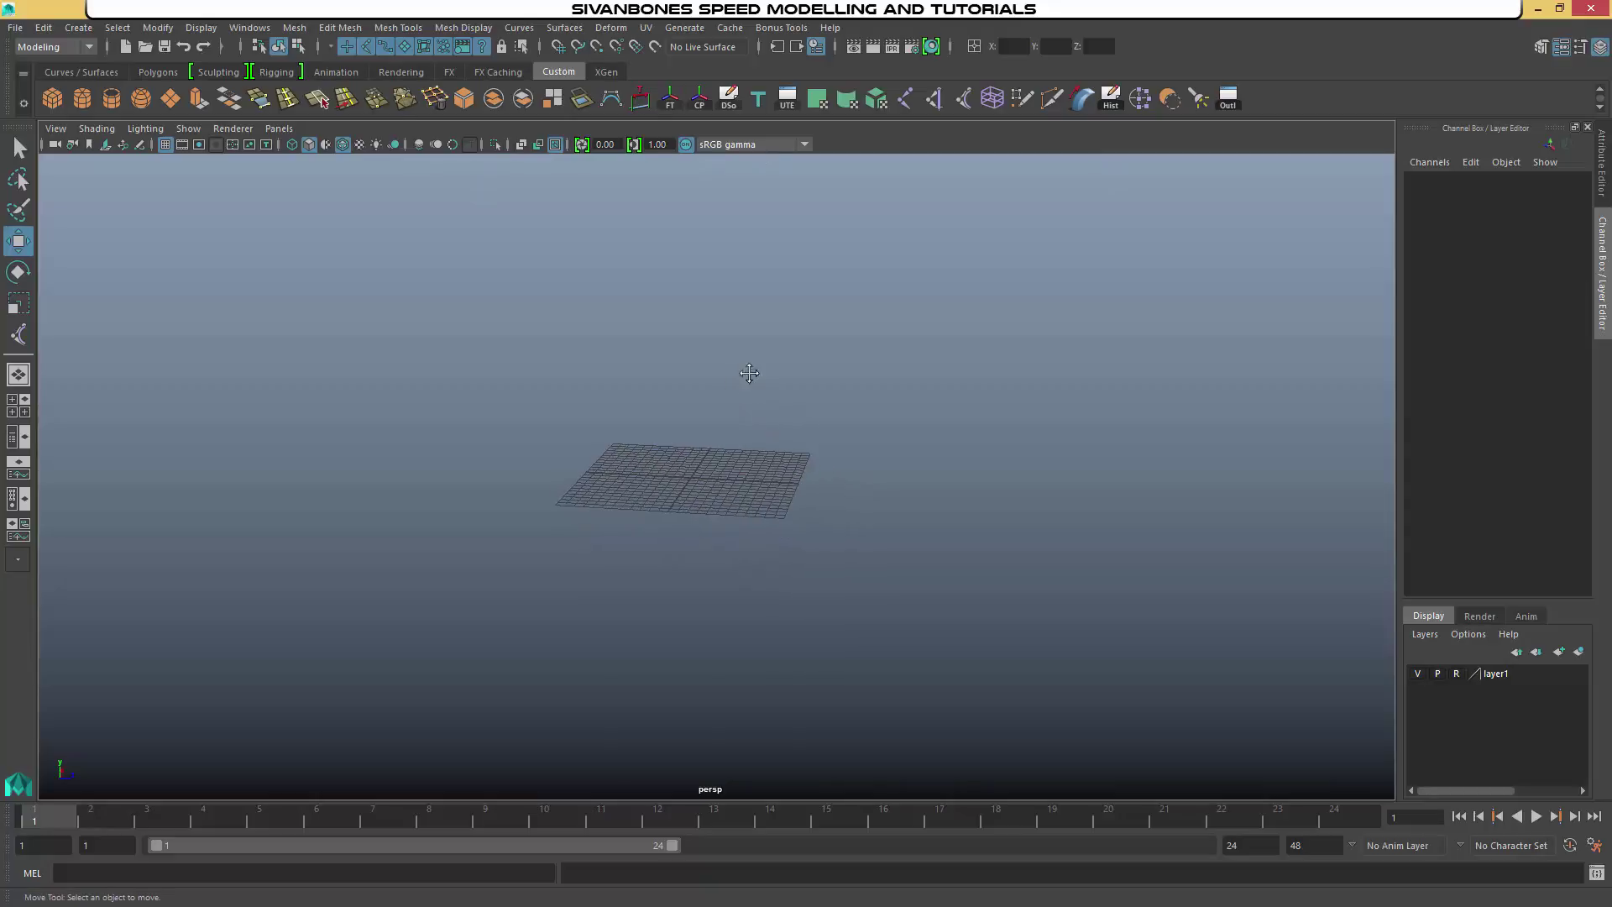
# Create bevelled 3D text reading LETS MODEL in Times New Roman with the Straight Out bevel style
pyautogui.keyDown('alt'); pyautogui.moveTo(749, 372); pyautogui.dragTo(756, 401, button='middle'); pyautogui.keyUp('alt')
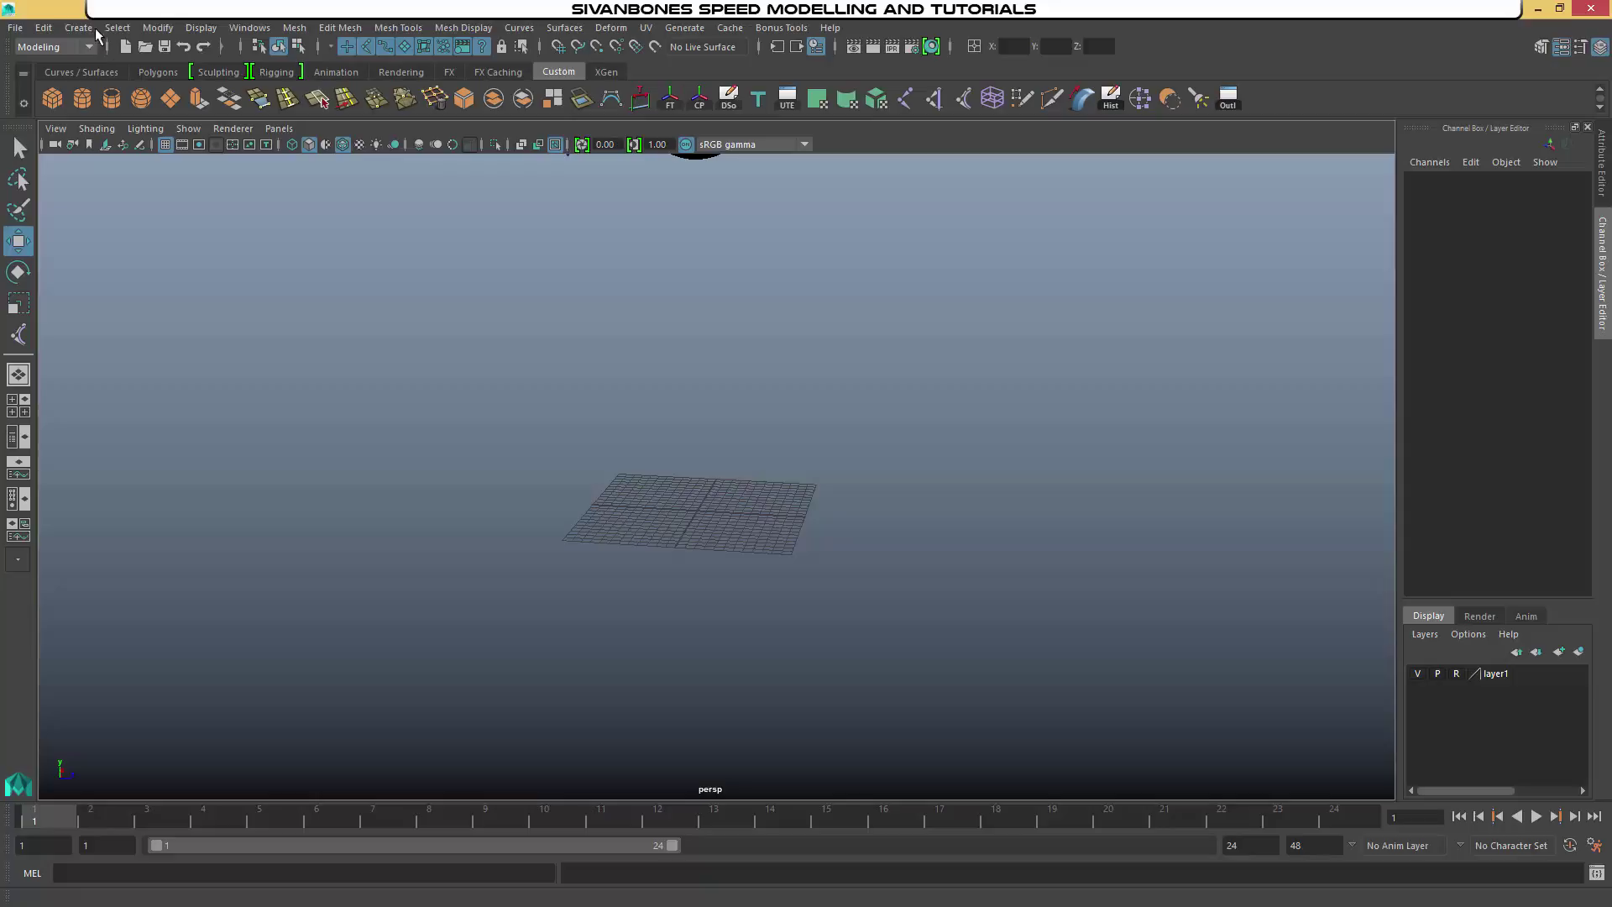
pyautogui.click(78, 28)
pyautogui.moveTo(206, 128)
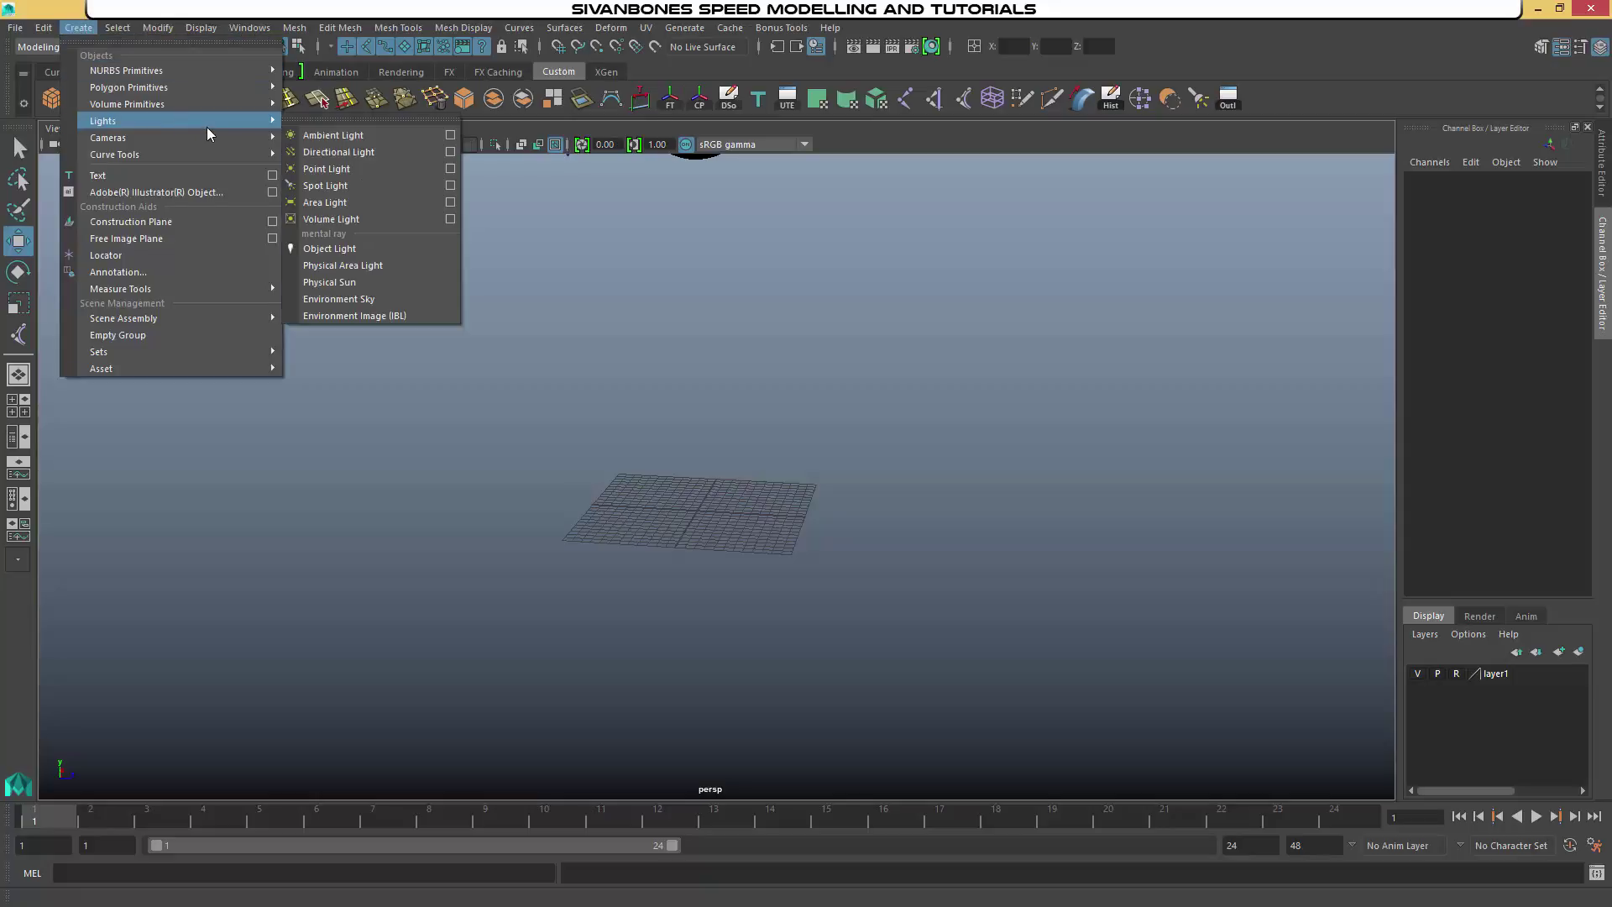
pyautogui.click(273, 174)
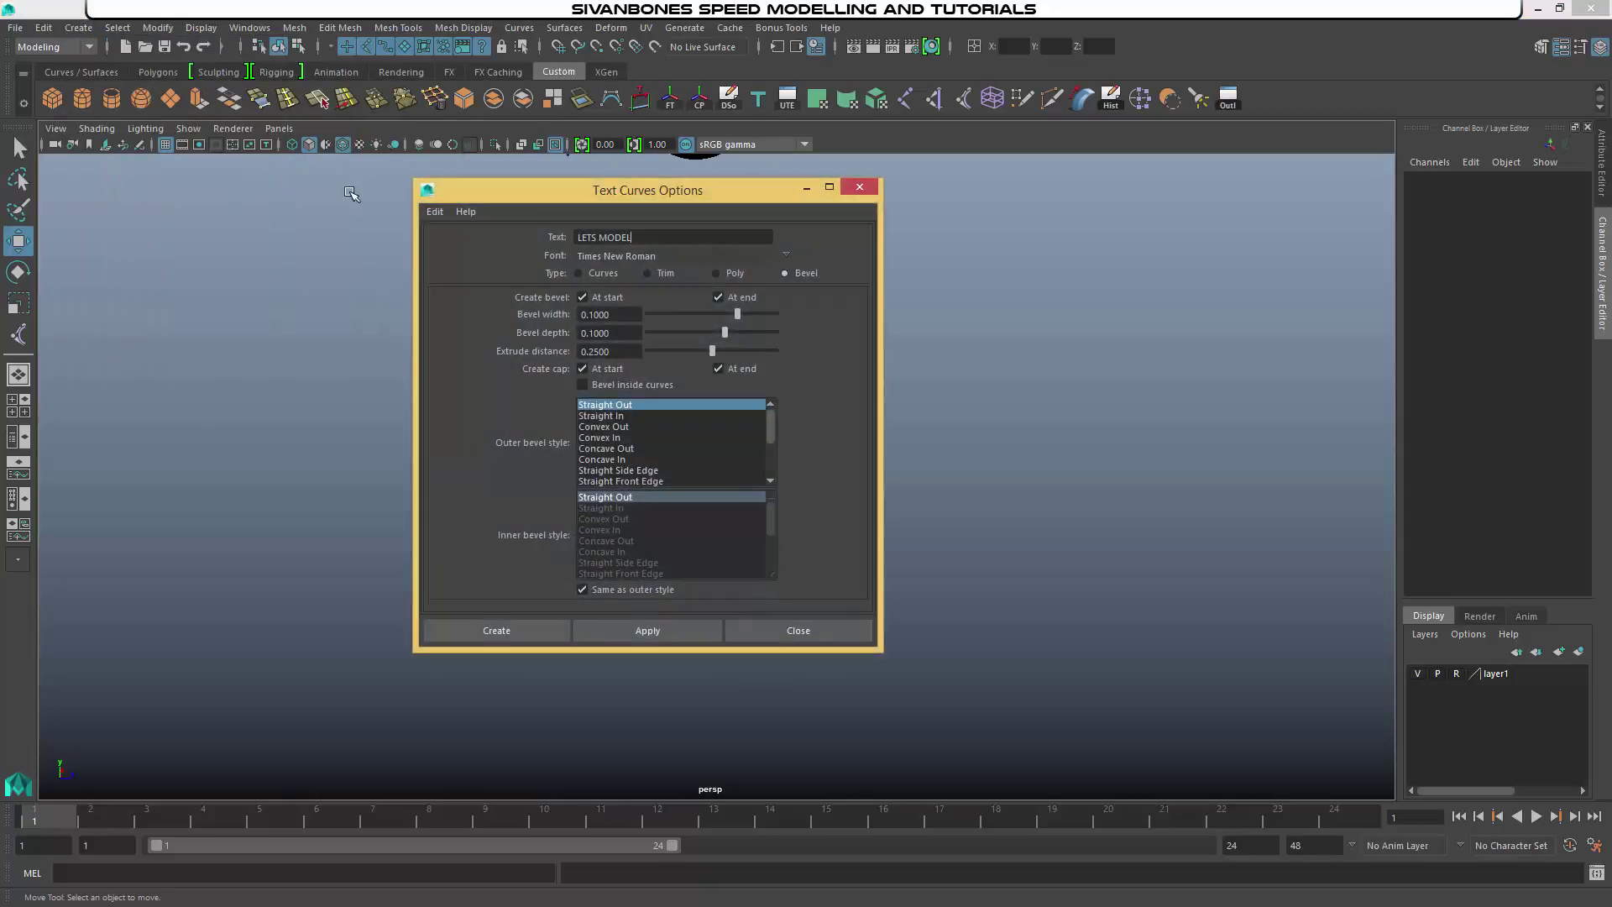
pyautogui.moveTo(734, 177); pyautogui.dragTo(808, 107)
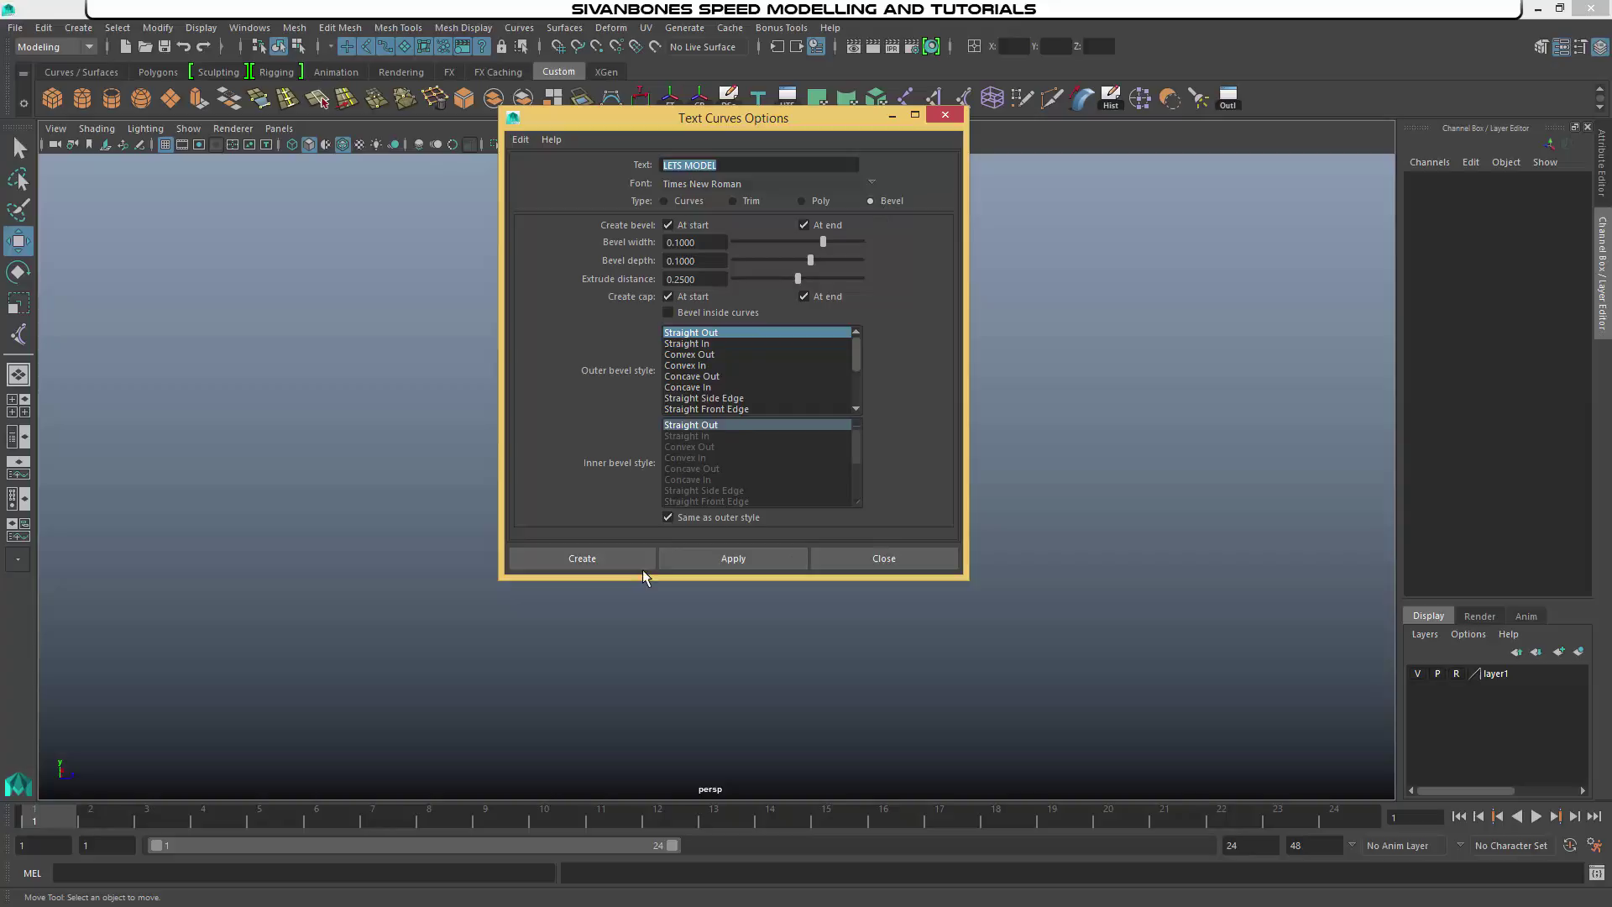
pyautogui.click(611, 555)
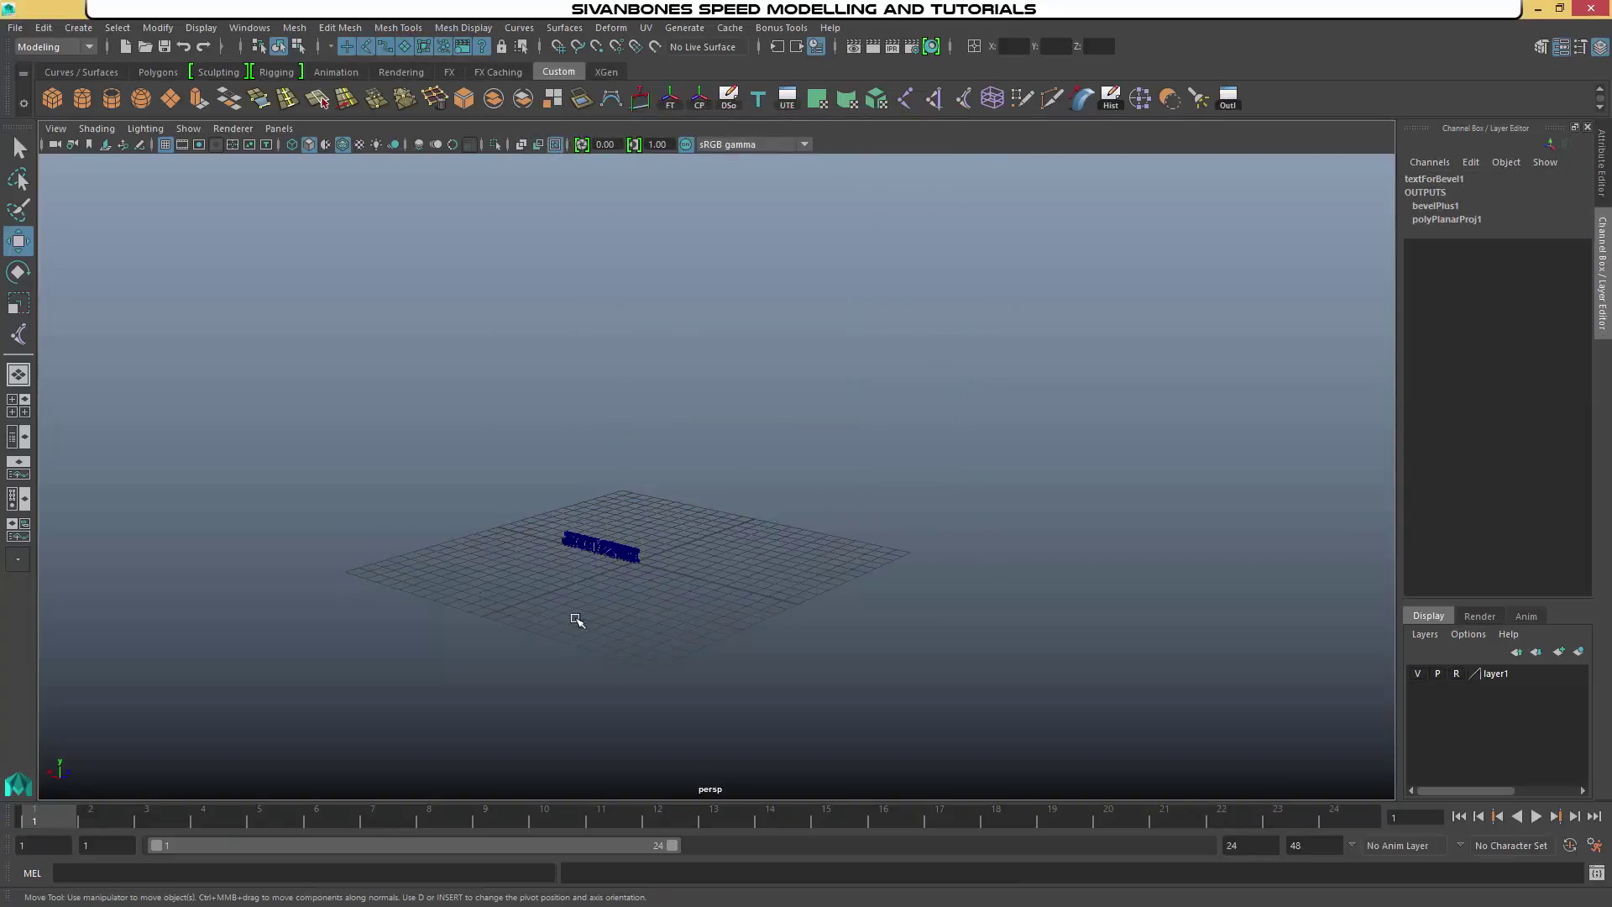
# Separate the LETS MODEL text mesh into individual letters
pyautogui.keyDown('alt'); pyautogui.moveTo(575, 619); pyautogui.dragTo(446, 551); pyautogui.keyUp('alt')
pyautogui.keyDown('alt'); pyautogui.moveTo(445, 551); pyautogui.dragTo(759, 544, button='right'); pyautogui.keyUp('alt')
pyautogui.click(747, 614)
pyautogui.keyDown('alt'); pyautogui.moveTo(759, 544); pyautogui.dragTo(525, 175); pyautogui.keyUp('alt')
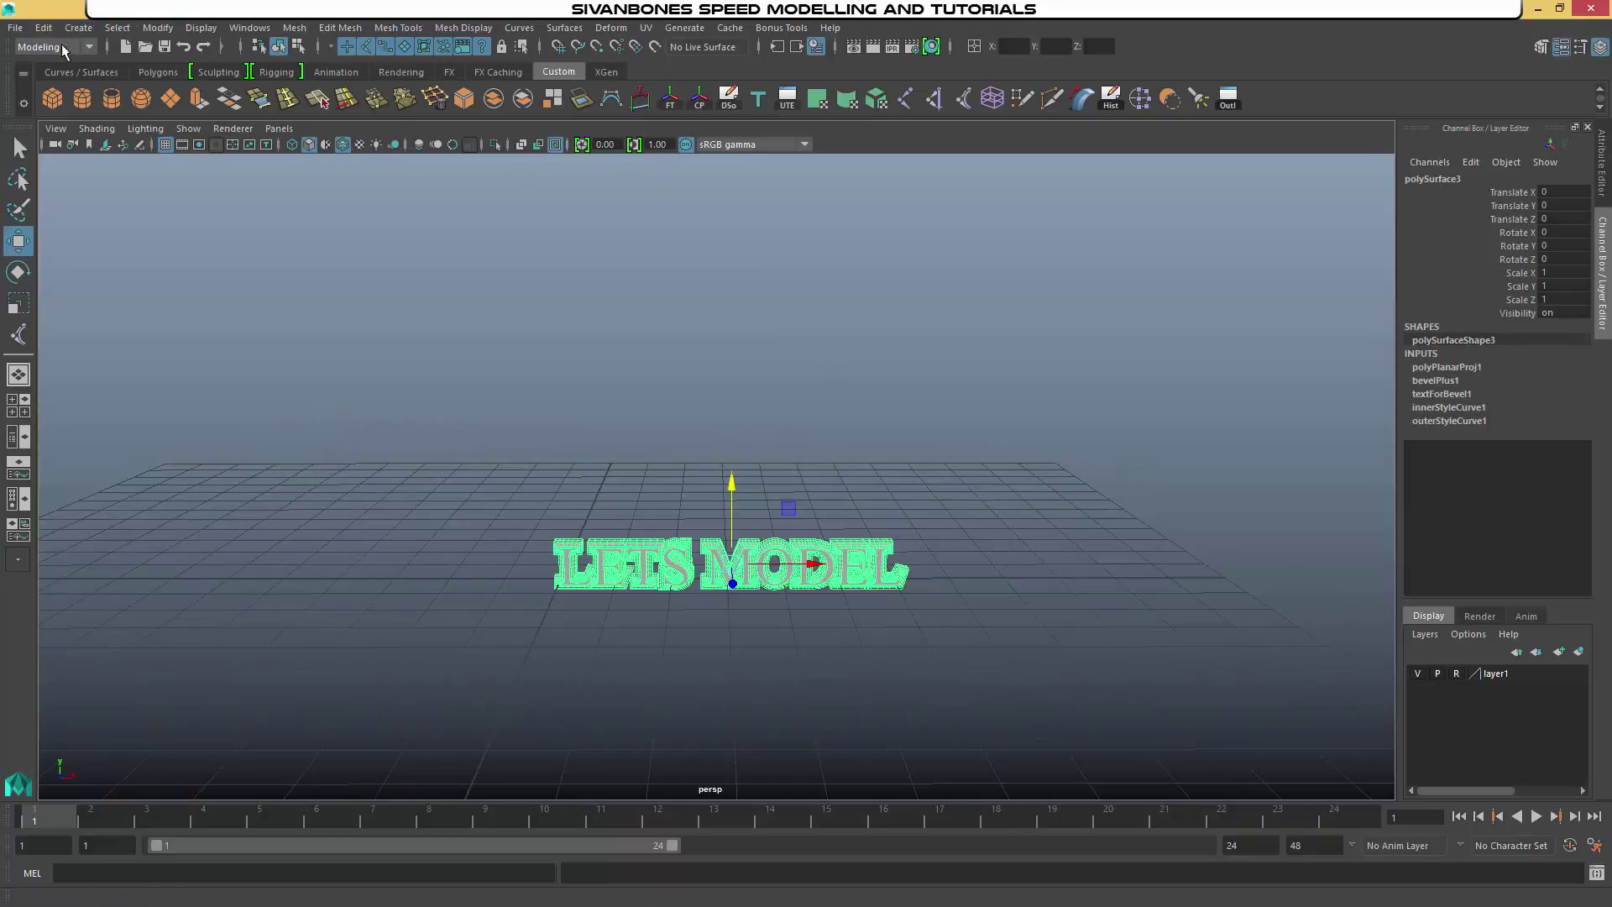
pyautogui.click(398, 27)
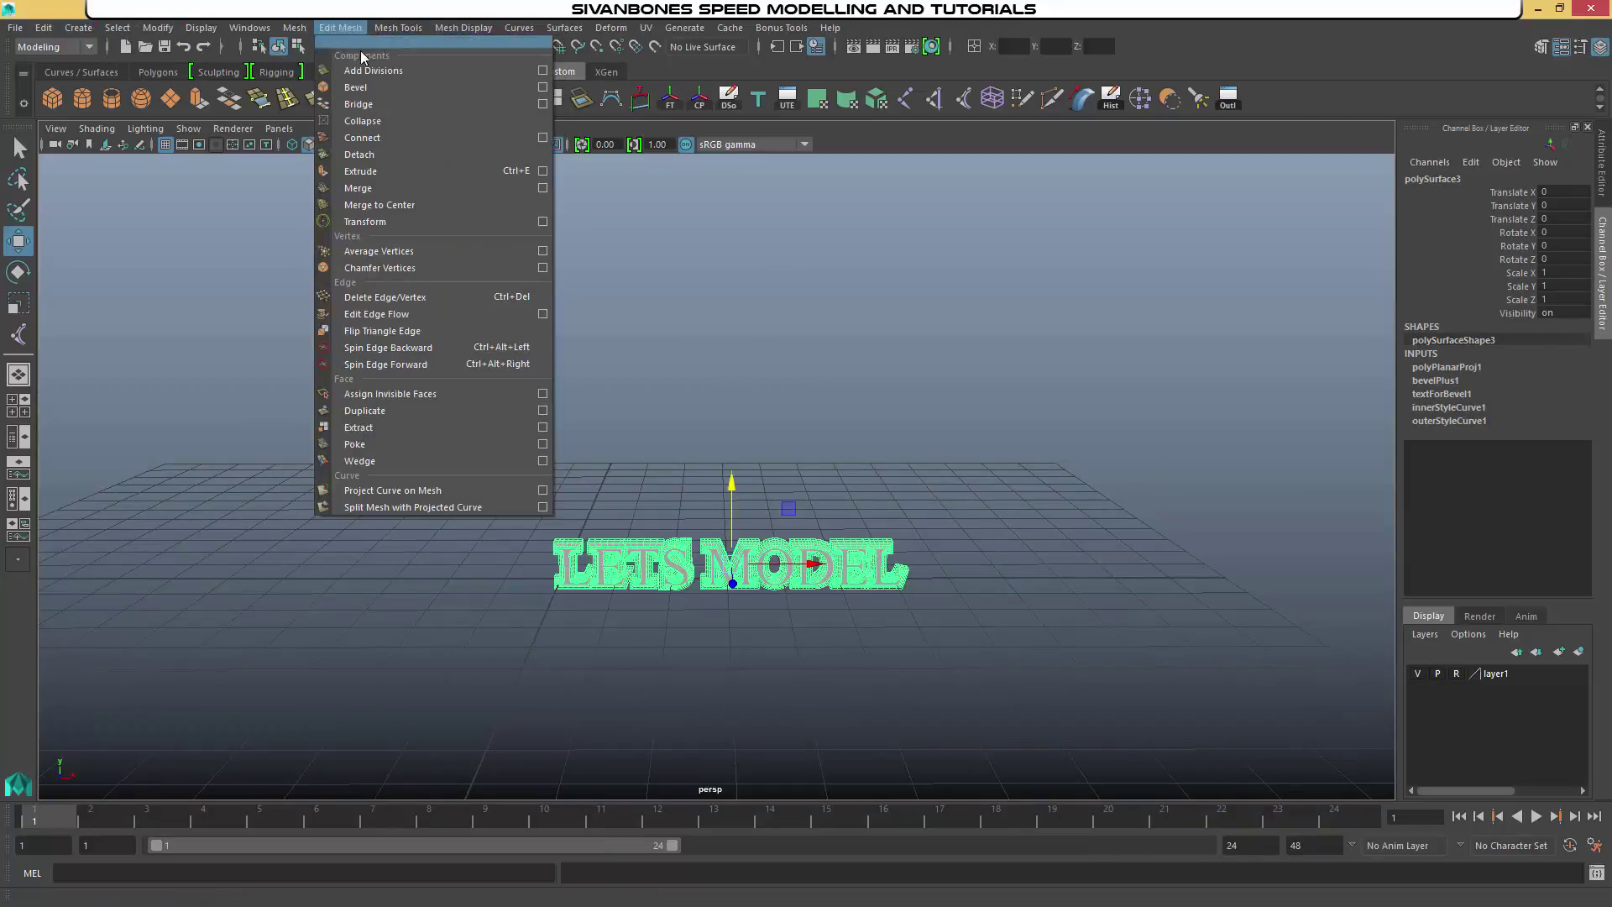
pyautogui.click(326, 103)
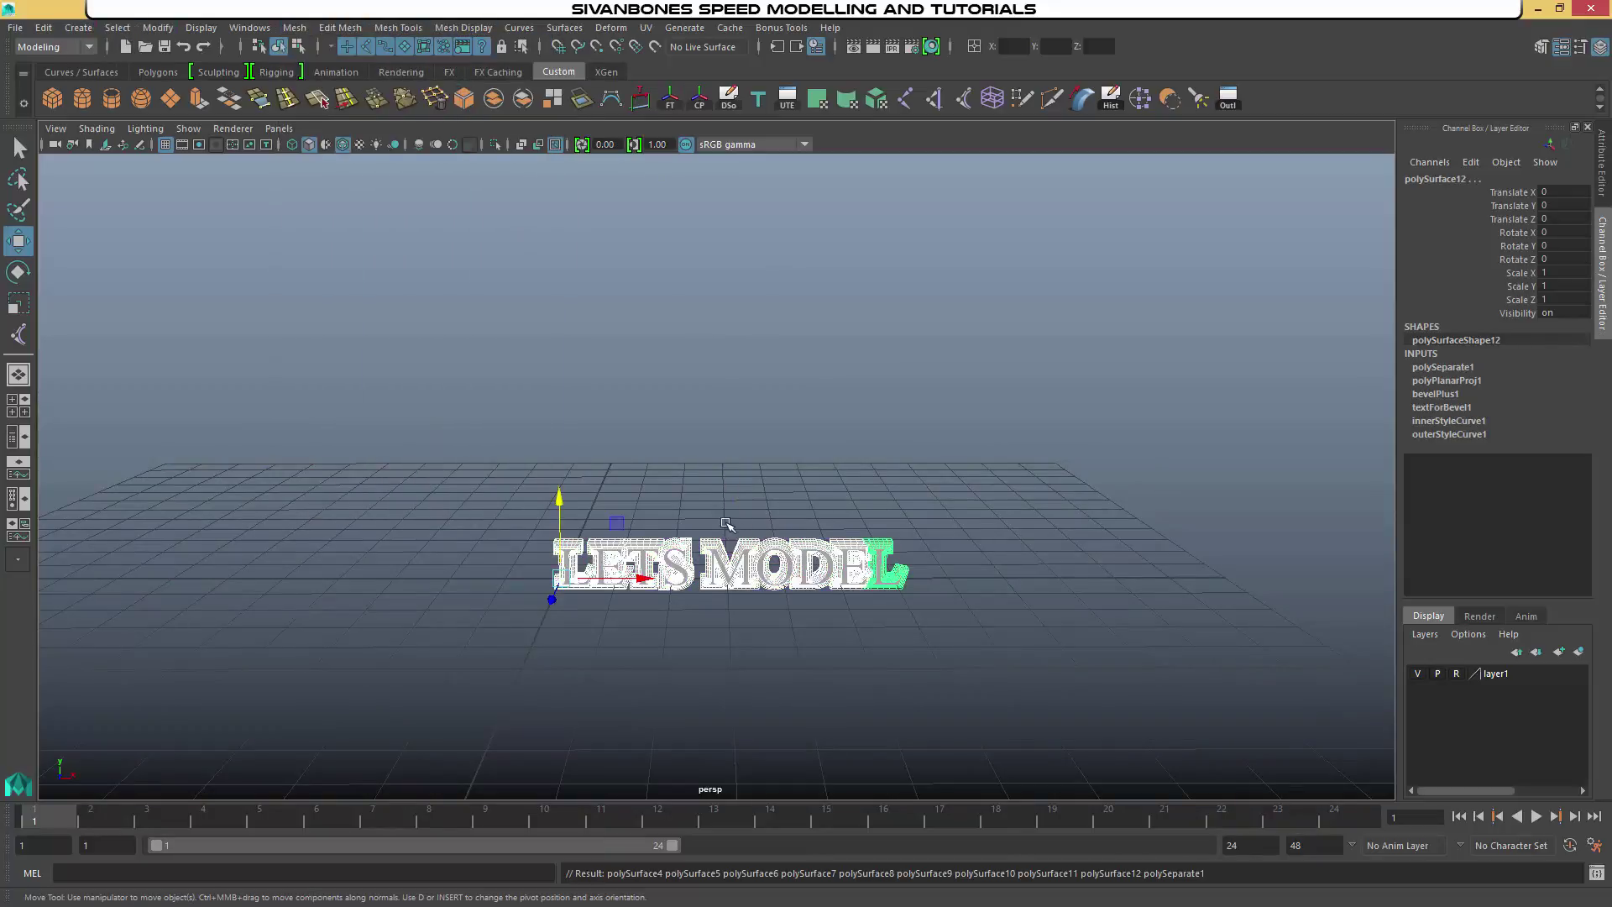
# Combine the separated letters into two meshes, one for MODEL and one for LETS
pyautogui.click(294, 29)
pyautogui.click(329, 89)
pyautogui.moveTo(469, 463); pyautogui.dragTo(689, 620)
pyautogui.click(301, 31)
pyautogui.click(327, 87)
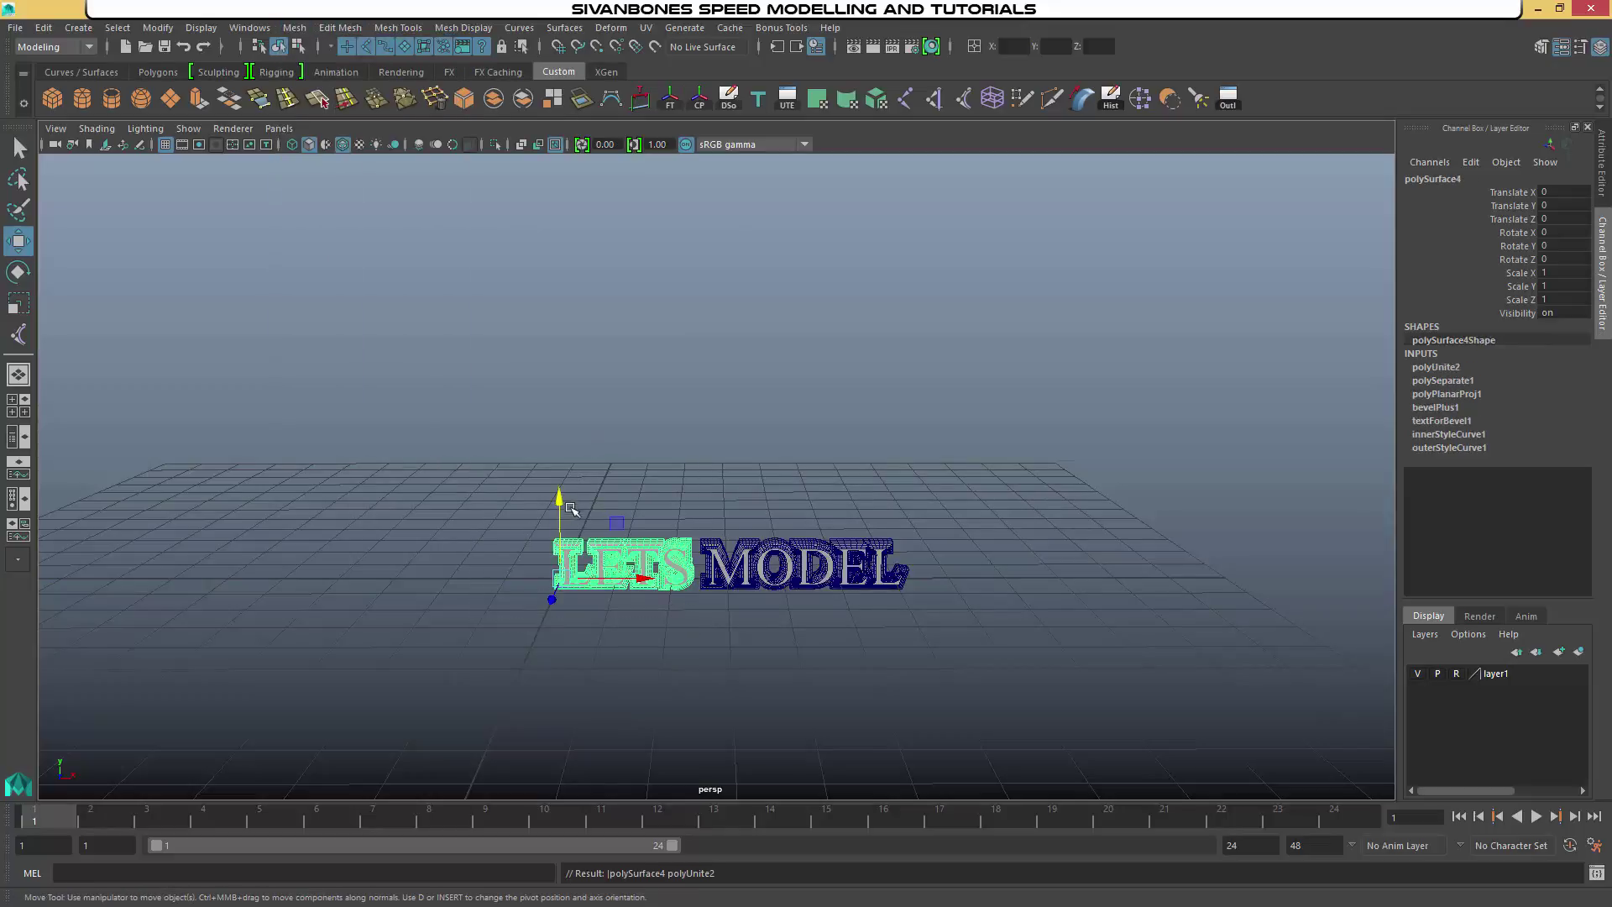
# Move the word LETS to X 1.846 and Y 1.233, above MODEL, and group both words
pyautogui.moveTo(653, 582); pyautogui.dragTo(653, 515, button='middle')
pyautogui.moveTo(651, 512); pyautogui.dragTo(754, 519)
pyautogui.keyDown('alt'); pyautogui.moveTo(753, 519); pyautogui.dragTo(766, 549); pyautogui.keyUp('alt')
pyautogui.moveTo(613, 402); pyautogui.dragTo(1068, 703)
pyautogui.hotkey('ctrl', 'g')
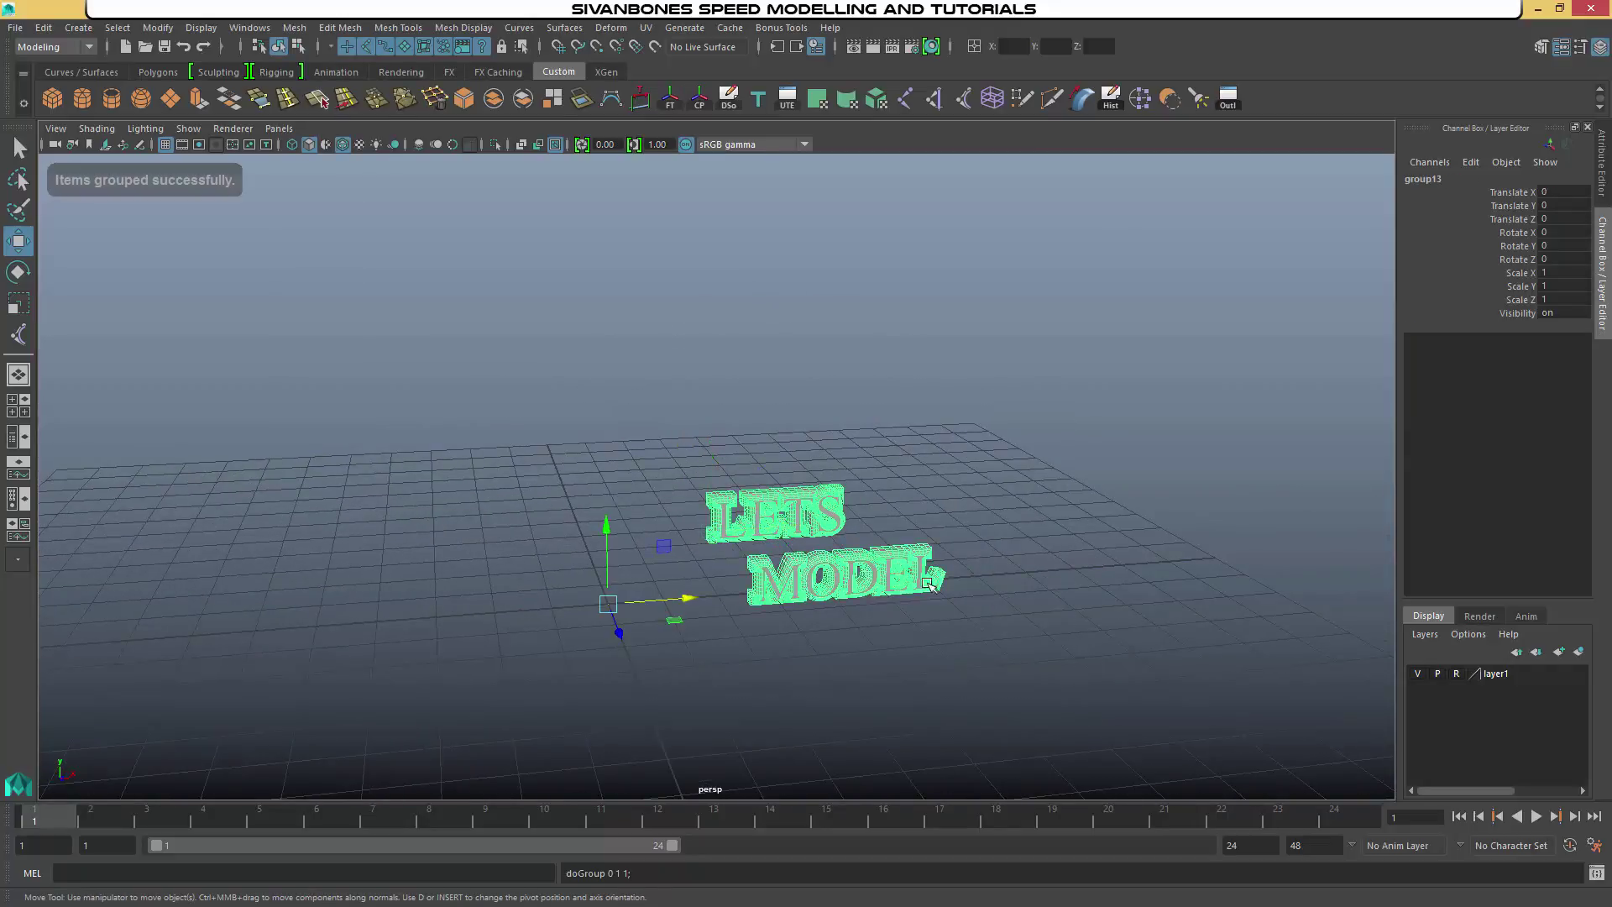
# Scale the text group uniformly to 3.192 and move it to X -8.615
pyautogui.scroll(-4, 840, 571)
pyautogui.press('r')
pyautogui.moveTo(653, 554); pyautogui.dragTo(1143, 592)
pyautogui.scroll(-4, 1125, 592)
pyautogui.keyDown('alt'); pyautogui.moveTo(1101, 593); pyautogui.dragTo(1033, 665, button='middle'); pyautogui.keyUp('alt')
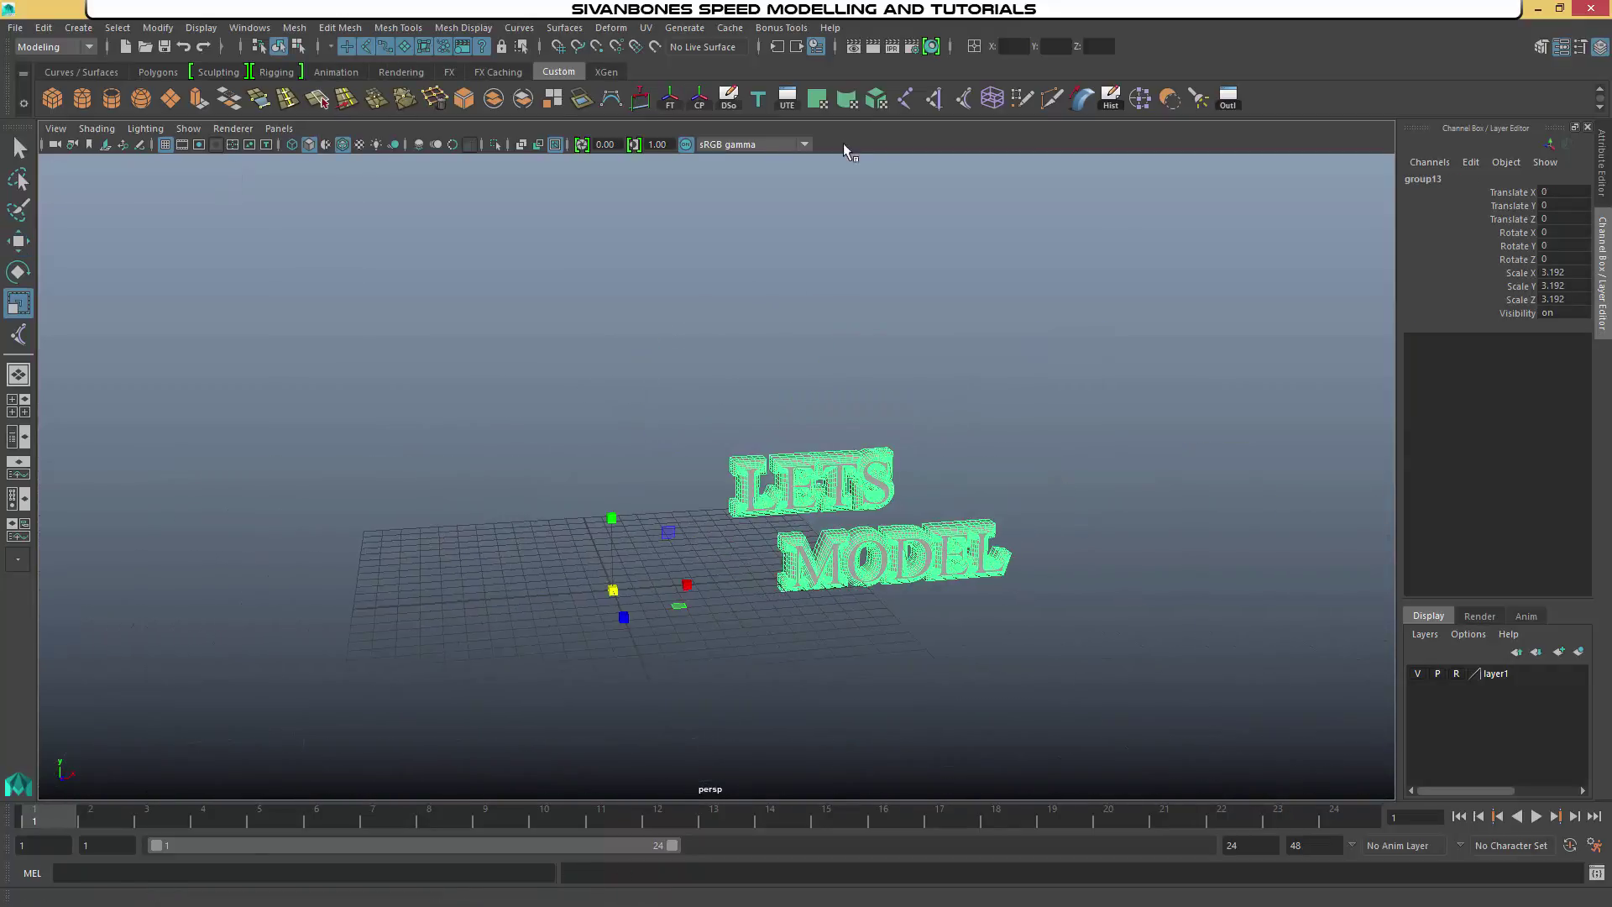
pyautogui.moveTo(938, 518); pyautogui.dragTo(752, 518)
pyautogui.scroll(-6, 839, 537)
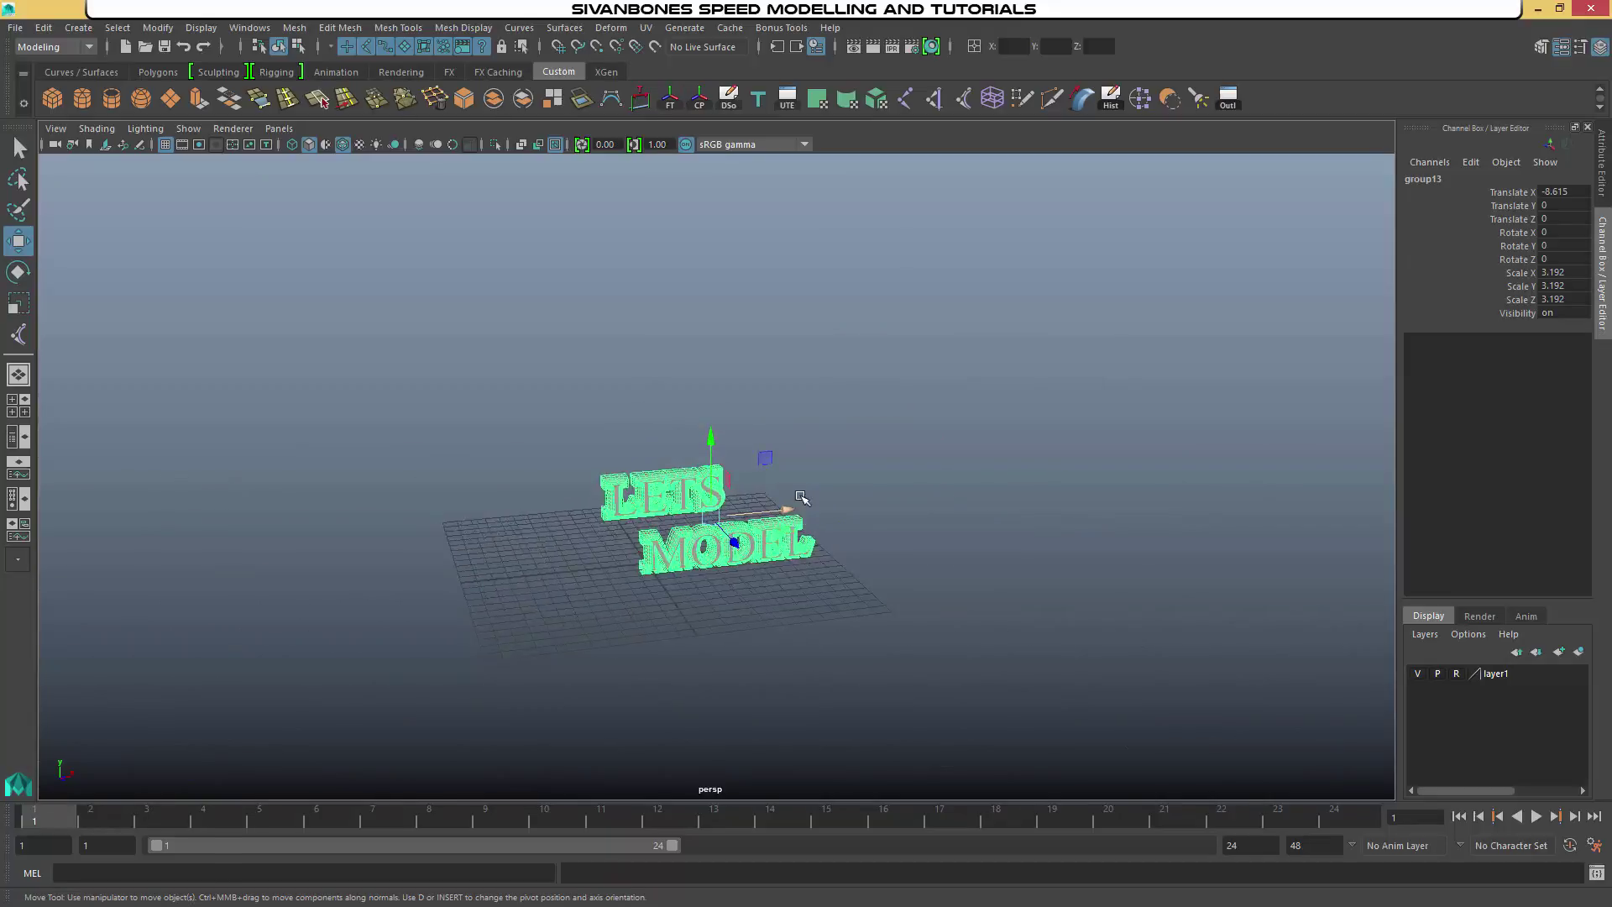
# Enlarge the text group to a uniform scale of 5.353 and raise it above the grid
pyautogui.press('r')
pyautogui.moveTo(722, 646); pyautogui.dragTo(872, 650)
pyautogui.keyDown('alt'); pyautogui.moveTo(865, 663); pyautogui.dragTo(789, 548); pyautogui.keyUp('alt')
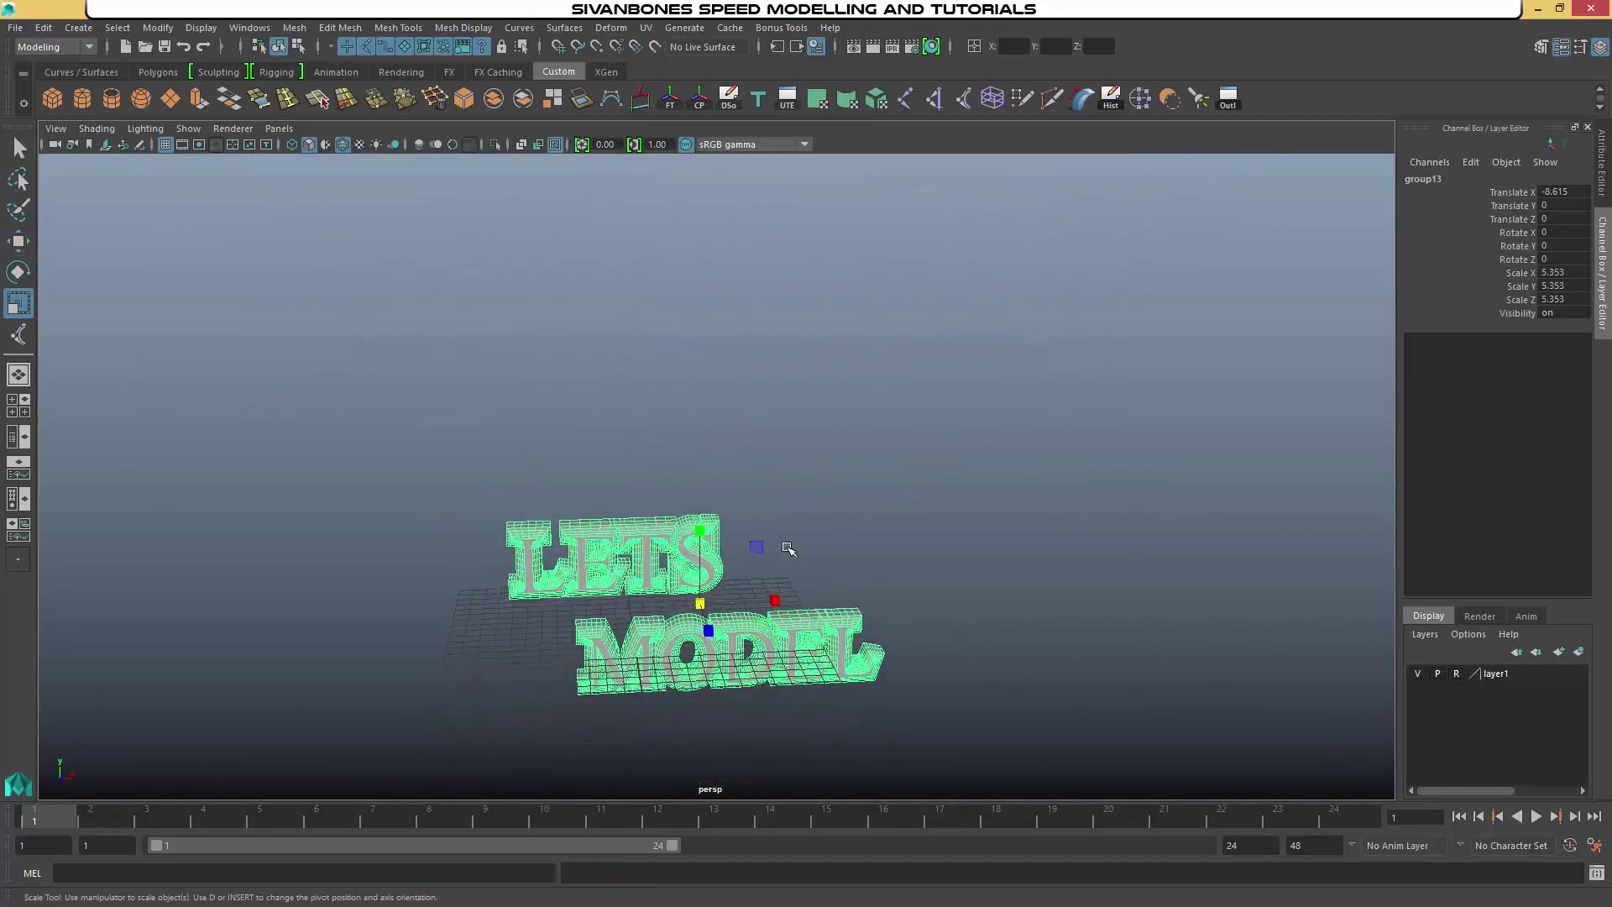
pyautogui.scroll(3, 789, 549)
pyautogui.press('w')
pyautogui.moveTo(707, 579); pyautogui.dragTo(727, 538)
# Reposition the word LETS to Y 0.844 and Z -0.458, slightly behind MODEL
pyautogui.click(727, 537)
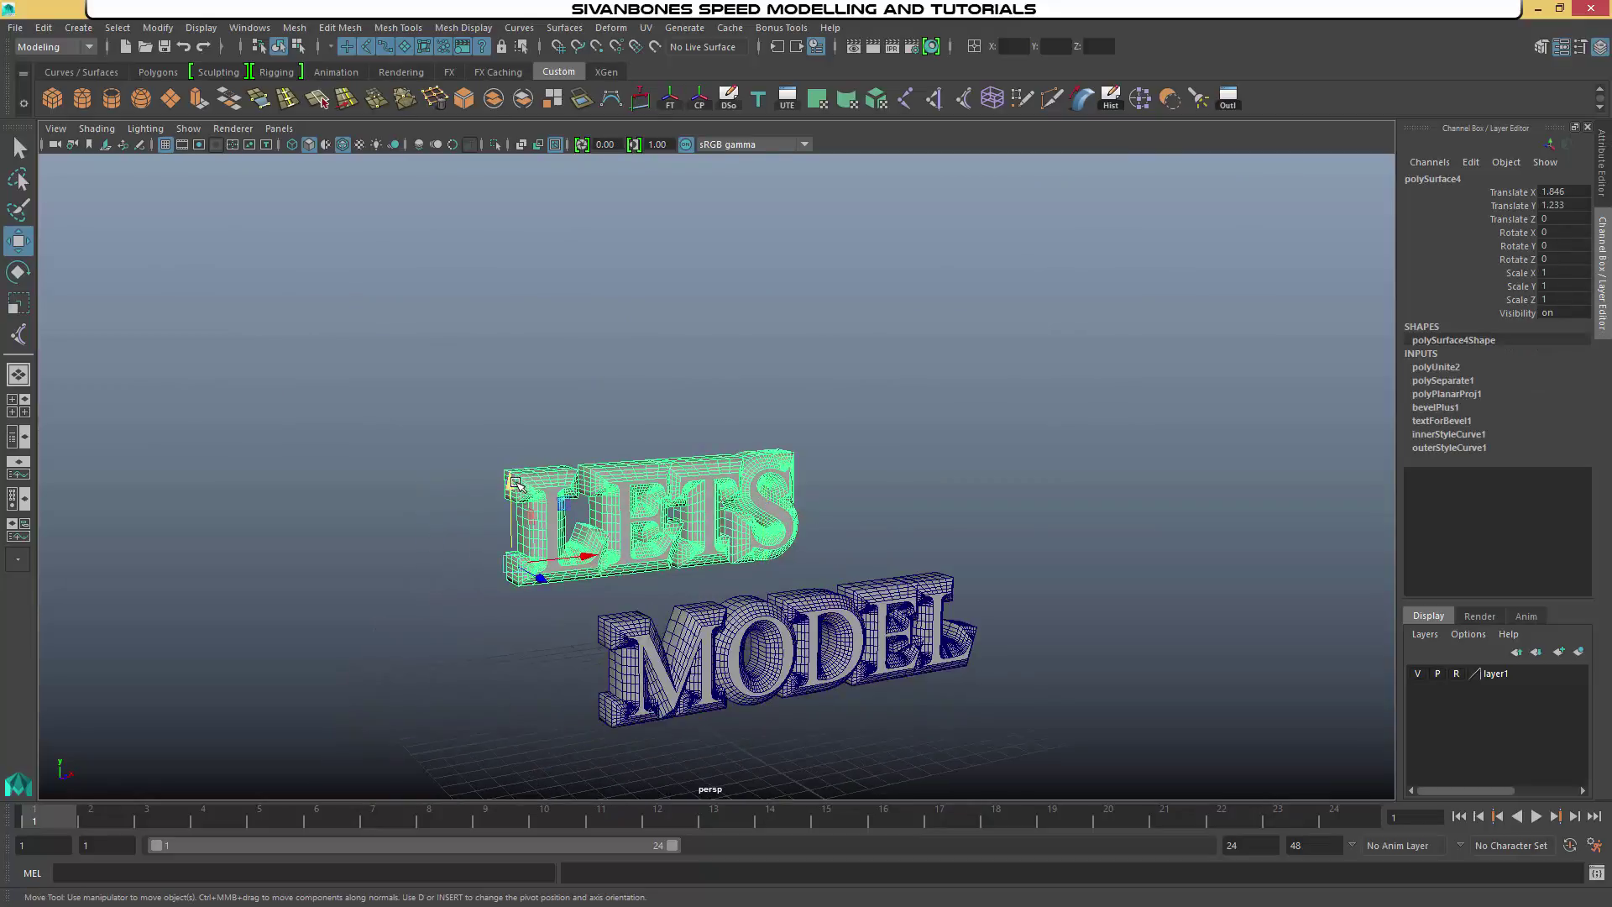
pyautogui.moveTo(515, 485); pyautogui.dragTo(698, 690)
pyautogui.keyDown('alt'); pyautogui.moveTo(698, 689); pyautogui.dragTo(470, 571); pyautogui.keyUp('alt')
pyautogui.keyDown('alt'); pyautogui.moveTo(828, 568); pyautogui.dragTo(931, 617); pyautogui.keyUp('alt')
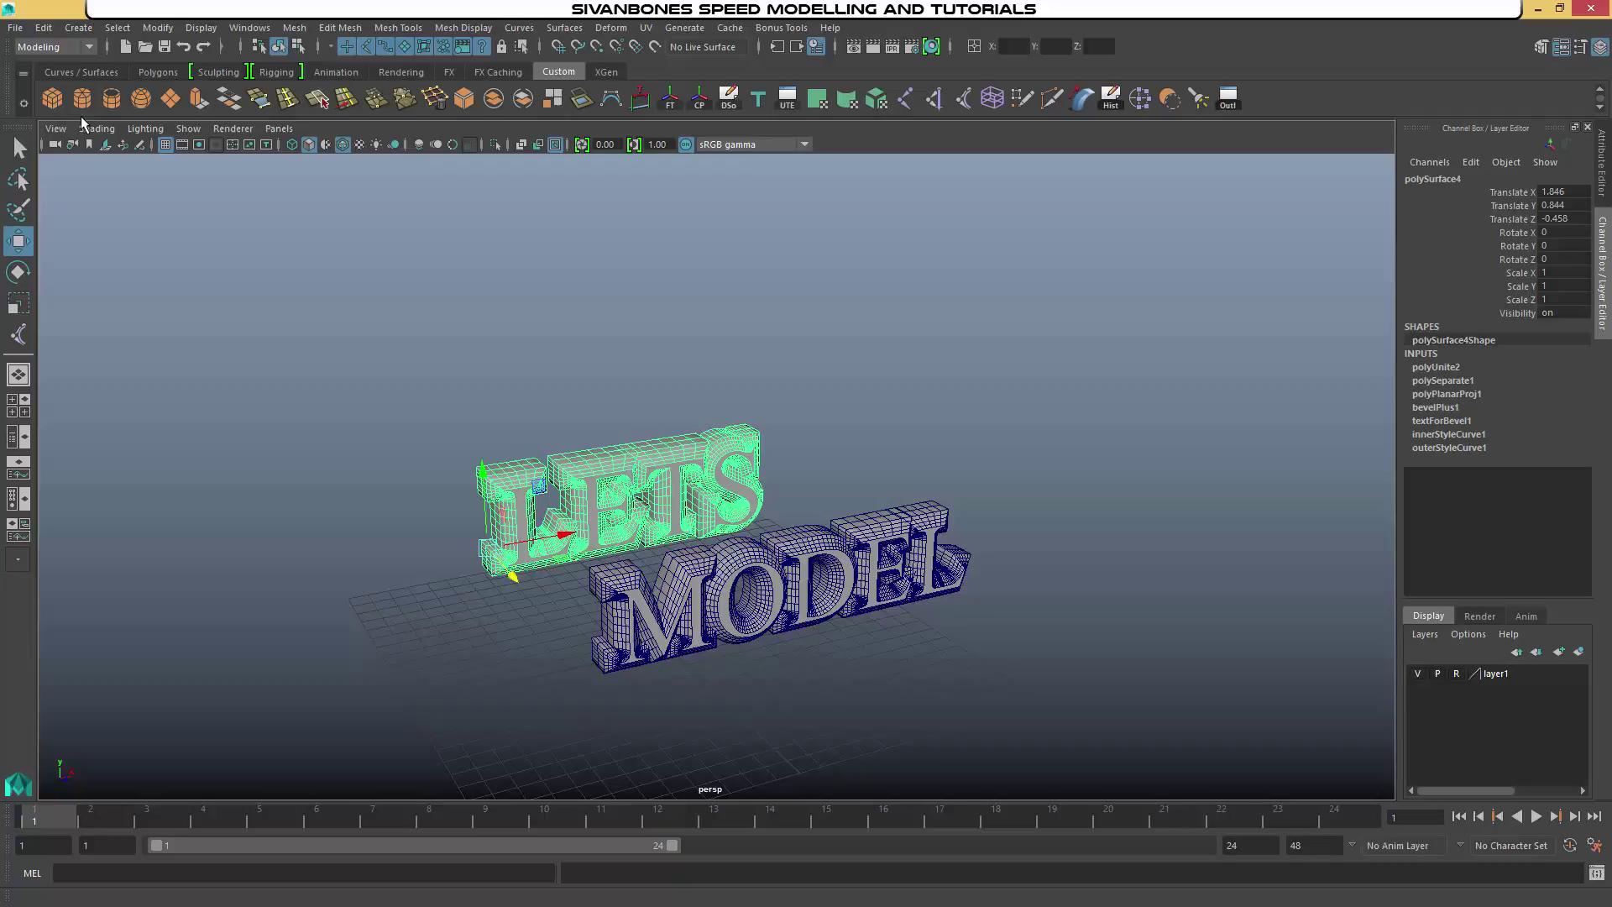
# Create a polygon cube under the text and stretch it along X well past both ends of the words
pyautogui.click(53, 100)
pyautogui.scroll(-3, 755, 571)
pyautogui.press('r')
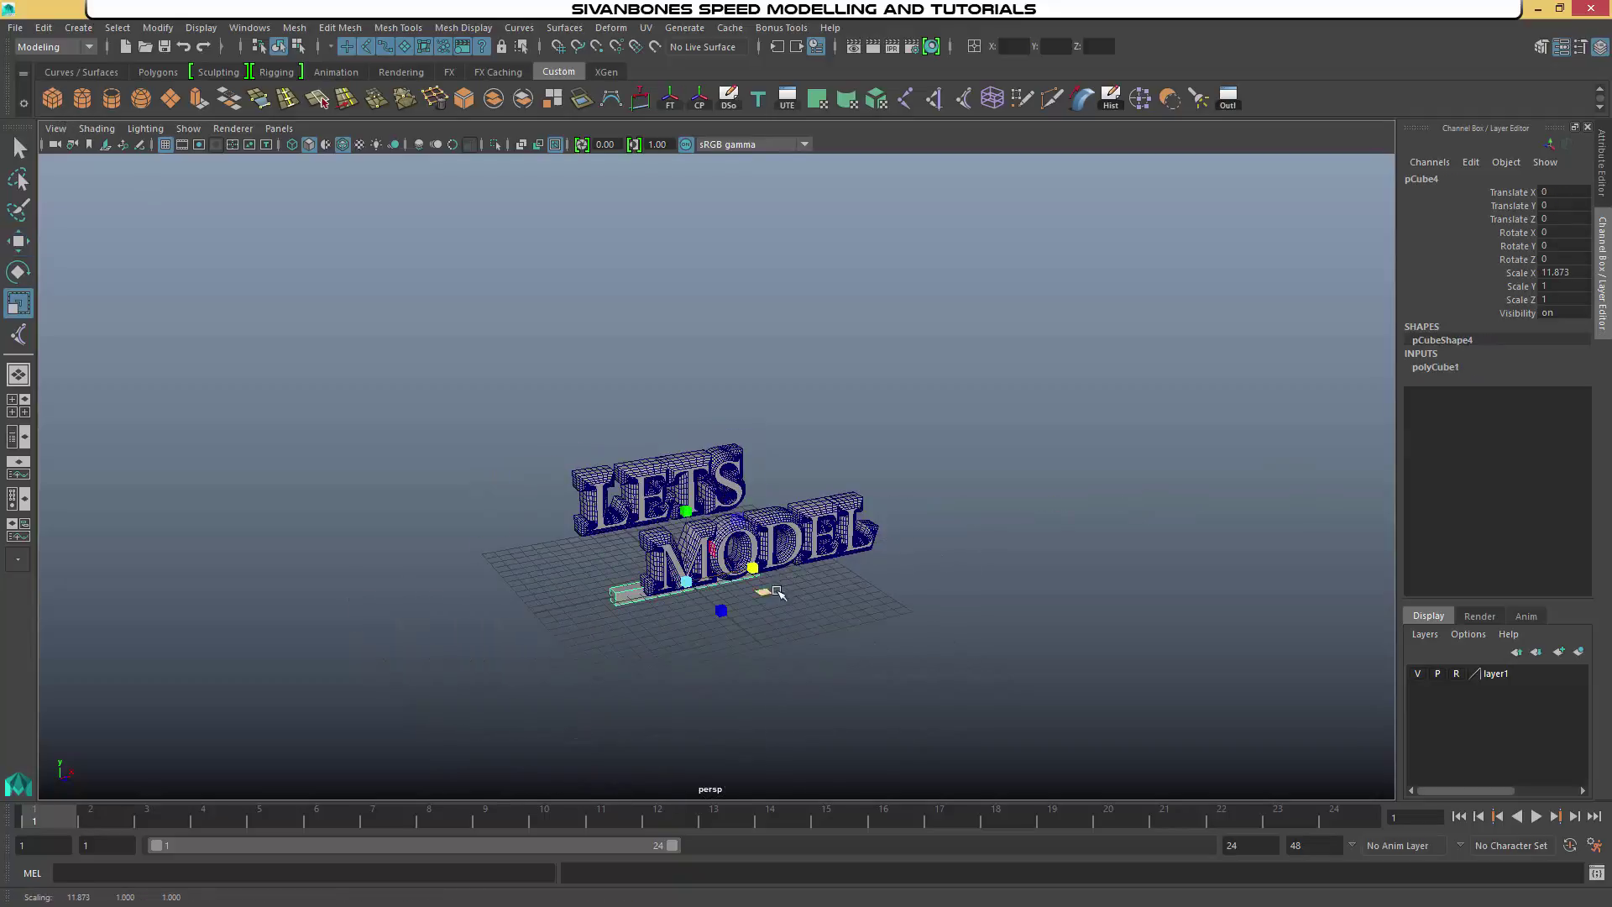
pyautogui.moveTo(778, 592); pyautogui.dragTo(1023, 531)
# Pull the stretched cube's faces outward to form a large box enclosing the text
pyautogui.moveTo(571, 610); pyautogui.dragTo(571, 454, button='right')
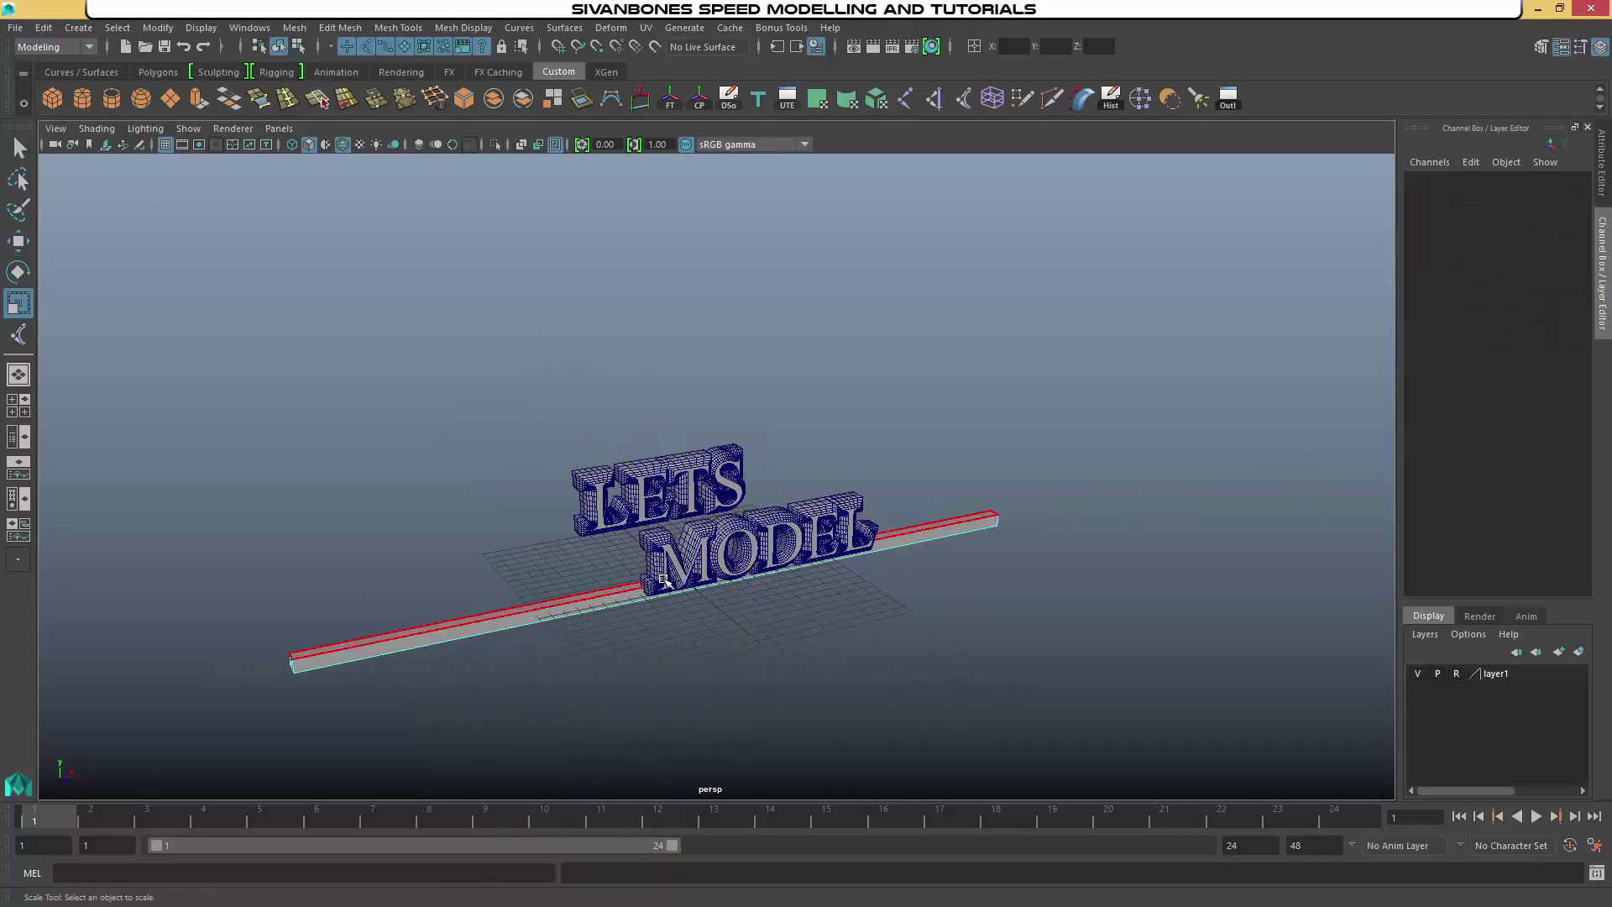
pyautogui.keyDown('alt'); pyautogui.moveTo(796, 622); pyautogui.dragTo(705, 587); pyautogui.keyUp('alt')
pyautogui.moveTo(625, 521); pyautogui.dragTo(703, 550)
pyautogui.click(703, 552)
pyautogui.keyDown('alt'); pyautogui.moveTo(605, 691); pyautogui.dragTo(953, 611); pyautogui.keyUp('alt')
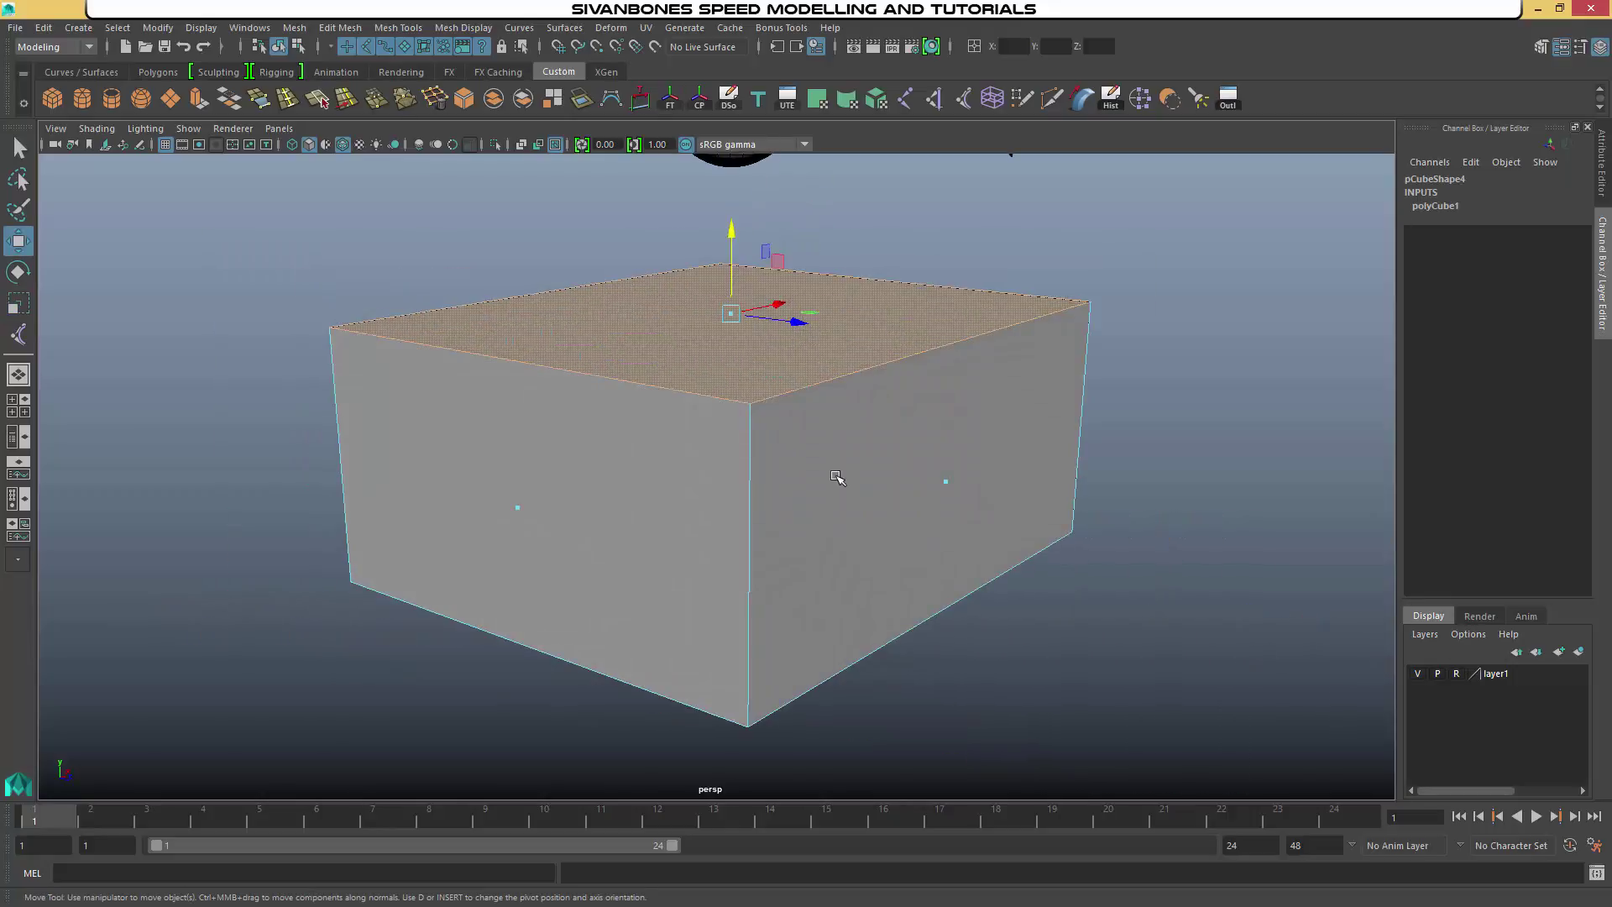
# Delete the large box's top face and front face to open it up as a room
pyautogui.press('Delete')
pyautogui.click(953, 475)
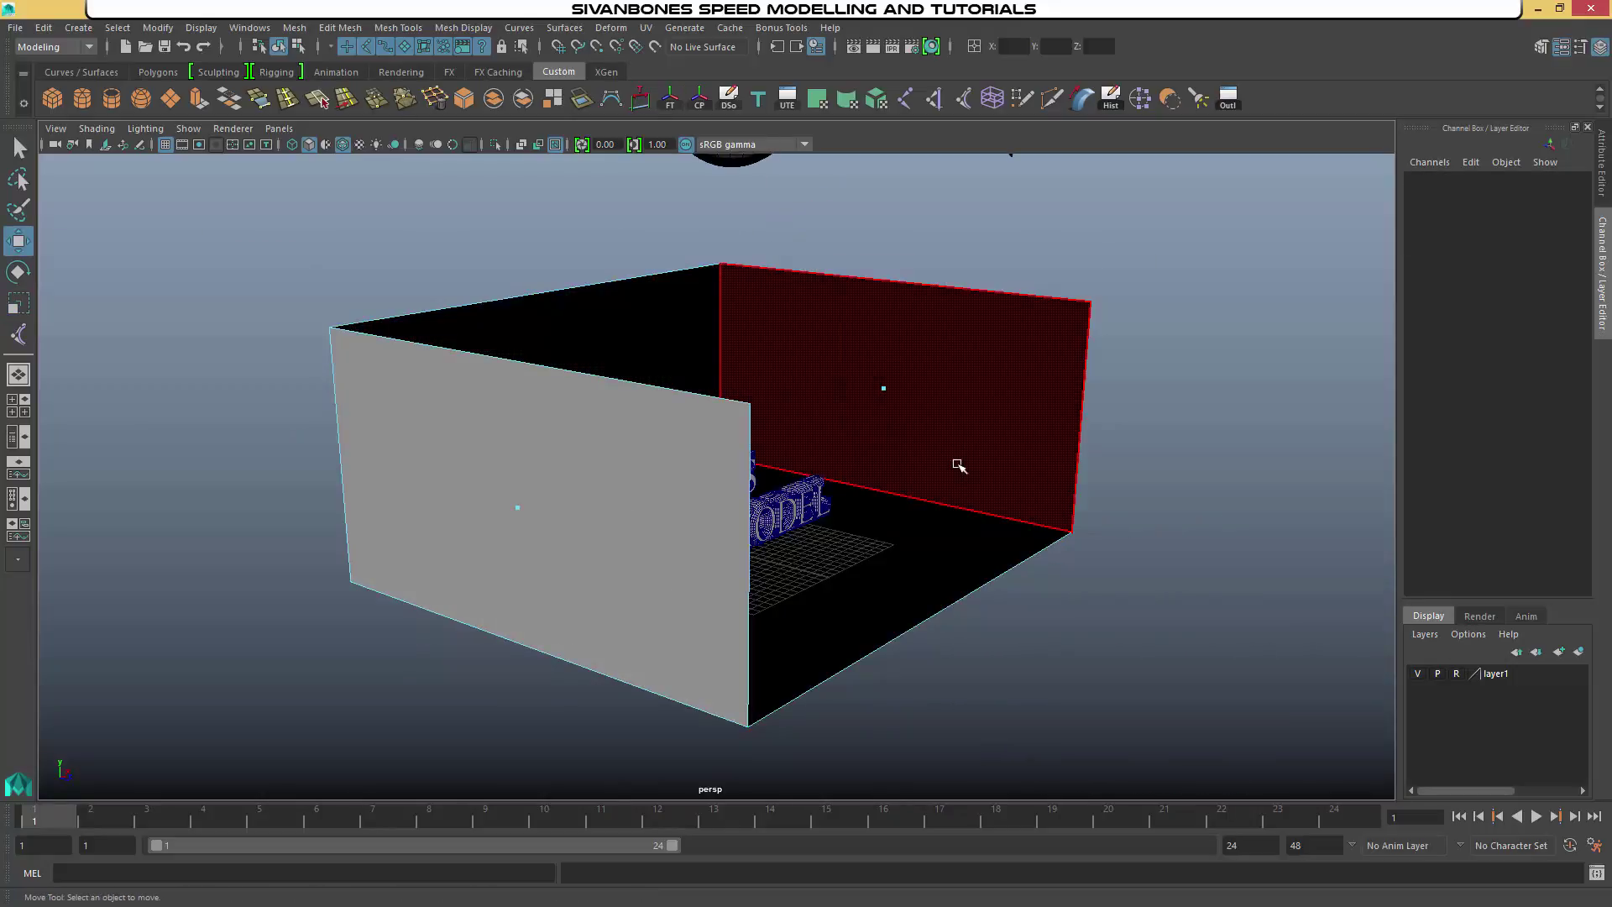
pyautogui.keyDown('alt'); pyautogui.moveTo(959, 464); pyautogui.dragTo(848, 445); pyautogui.keyUp('alt')
# Return the room to object mode, place it at Y 0.945 and widen it to an X scale of 77.644
pyautogui.moveTo(948, 410); pyautogui.dragTo(1034, 385, button='right')
pyautogui.moveTo(680, 462); pyautogui.dragTo(829, 575)
pyautogui.press('r')
pyautogui.moveTo(735, 557); pyautogui.dragTo(758, 557)
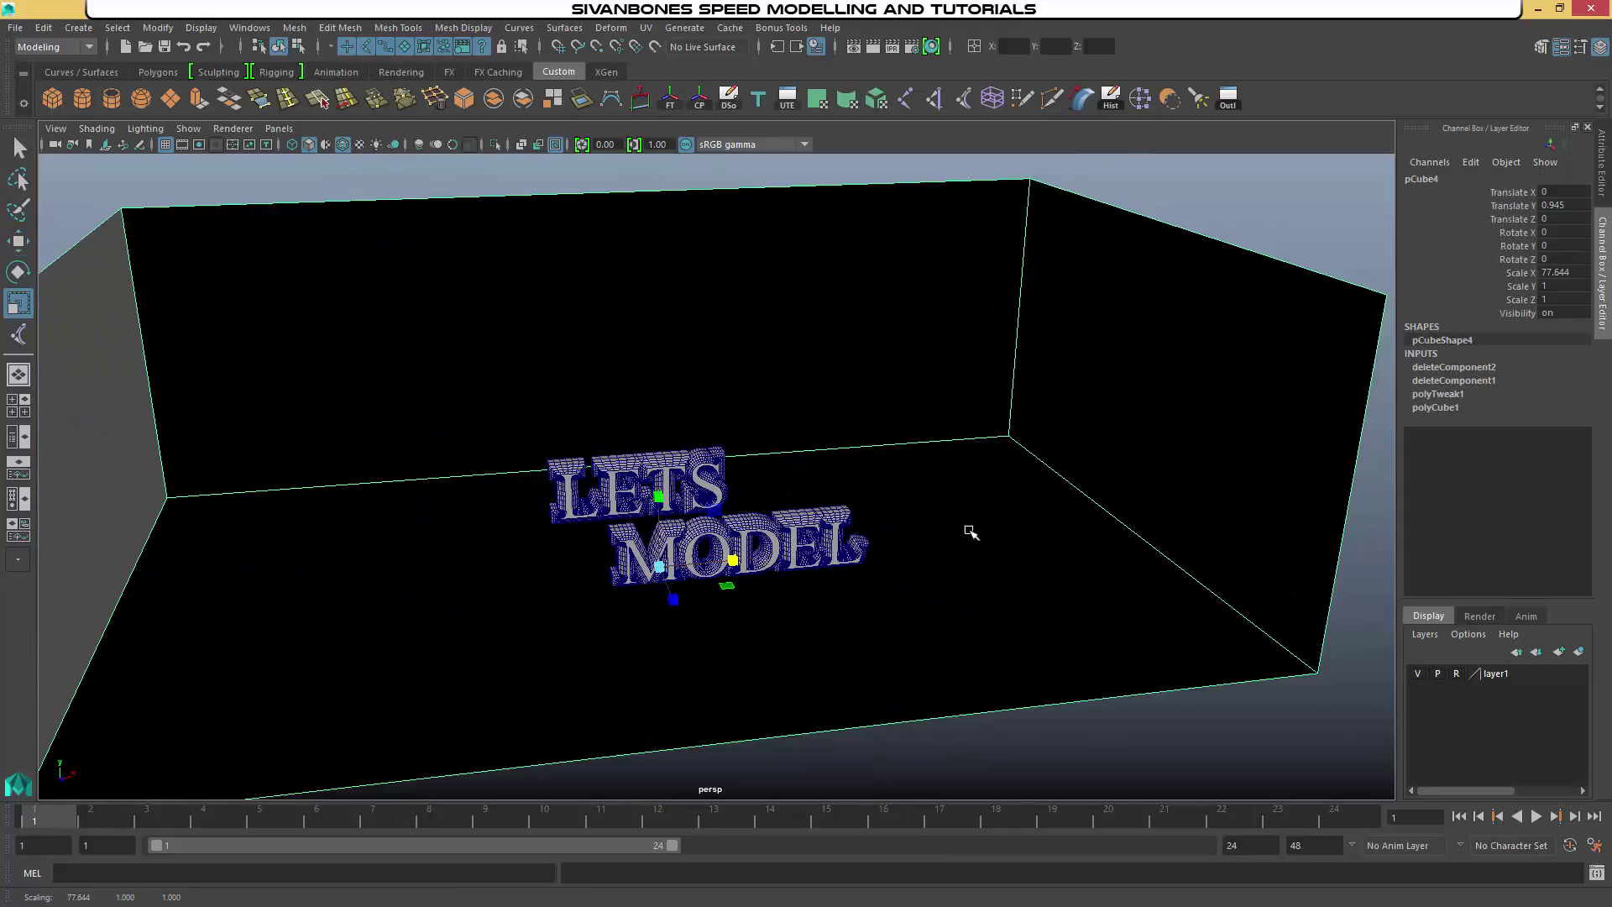
pyautogui.keyDown('alt'); pyautogui.moveTo(967, 528); pyautogui.dragTo(894, 513); pyautogui.keyUp('alt')
# Create a second polygon cube, raise it to Y 1.472 and scale it uniformly to 5.606
pyautogui.click(52, 98)
pyautogui.scroll(3, 638, 554)
pyautogui.keyDown('alt'); pyautogui.moveTo(638, 554); pyautogui.dragTo(670, 577); pyautogui.keyUp('alt')
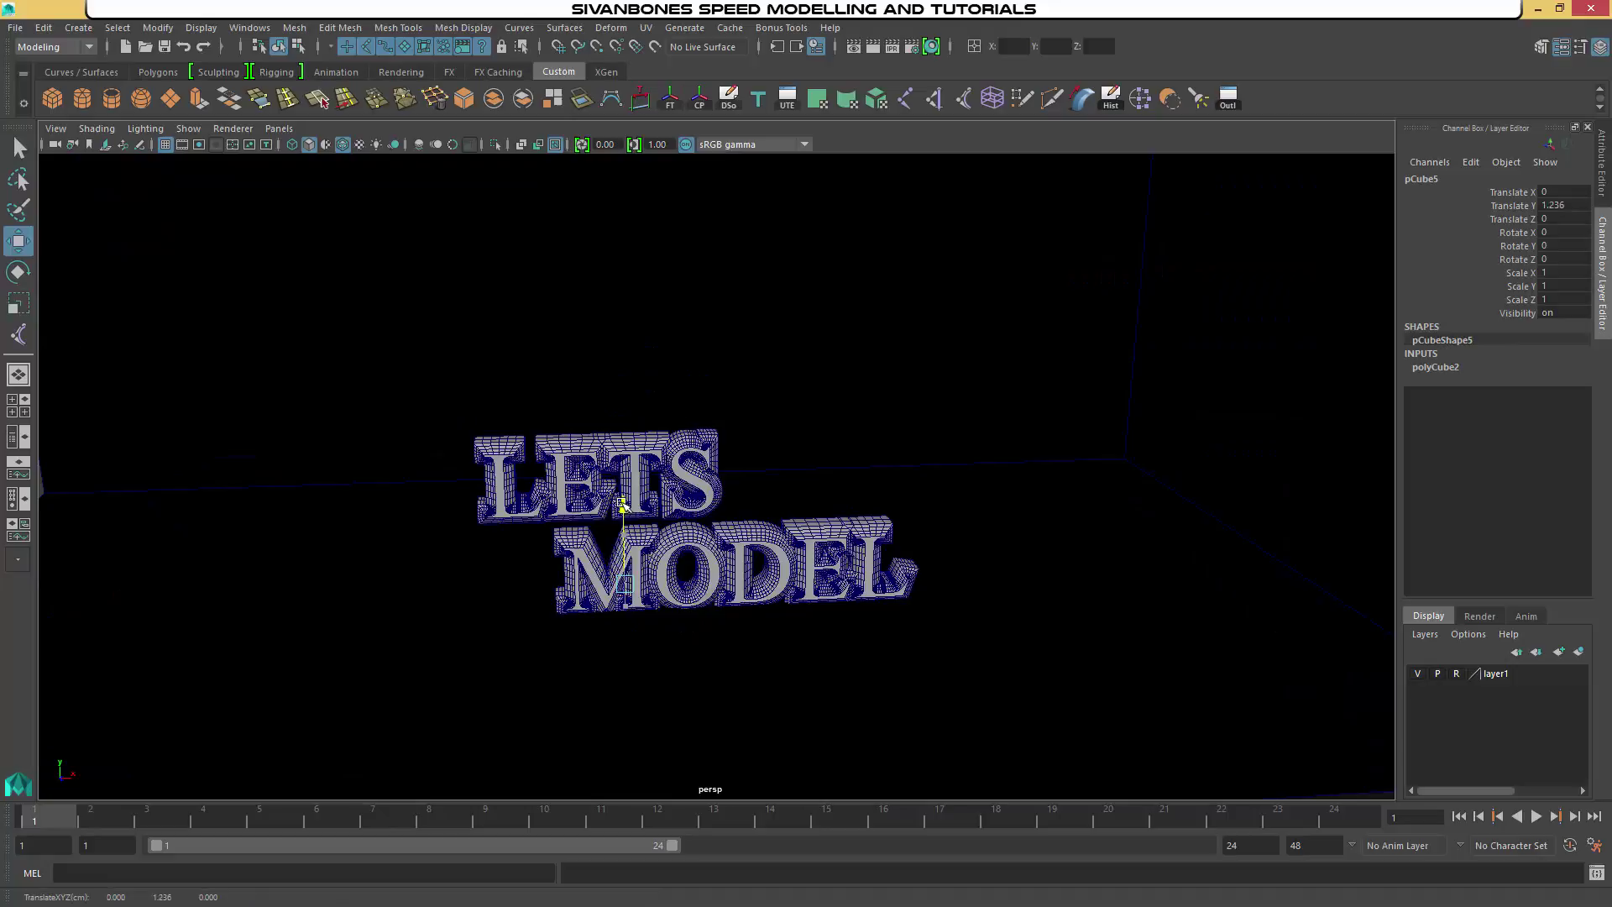
pyautogui.moveTo(696, 579); pyautogui.dragTo(738, 618, button='middle')
pyautogui.keyDown('alt'); pyautogui.moveTo(738, 618); pyautogui.dragTo(772, 624); pyautogui.keyUp('alt')
# Stretch the small block to X scale 23.827 and place it at X 3.783, Y 1.979, Z -3.004 behind MODEL
pyautogui.press('w')
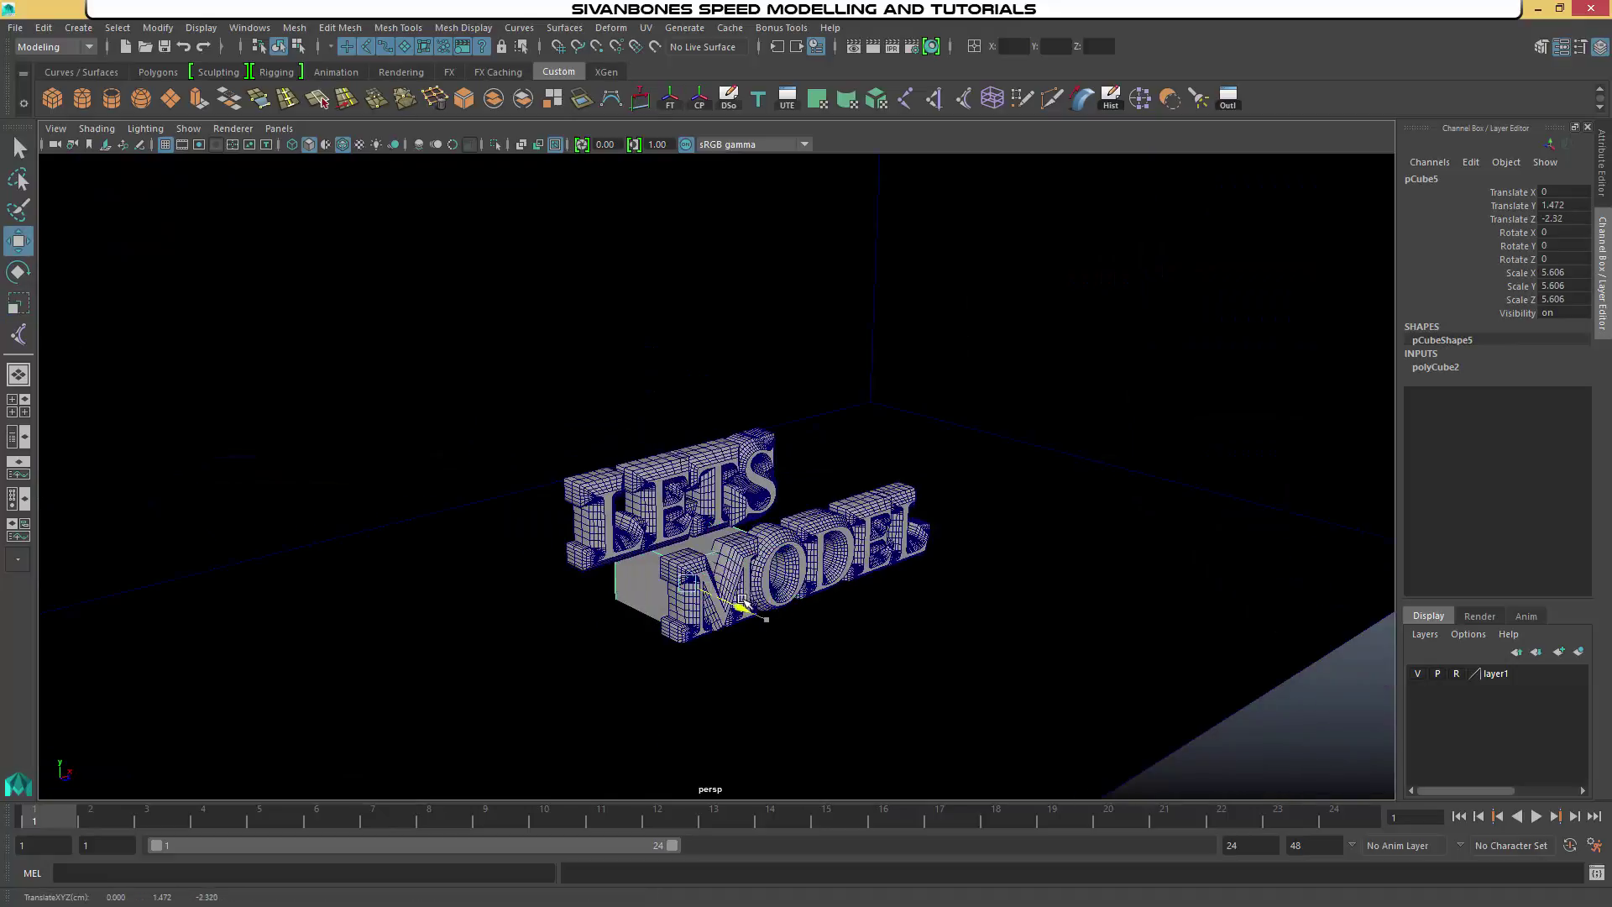
pyautogui.moveTo(736, 561); pyautogui.dragTo(807, 550)
pyautogui.press('w')
pyautogui.keyDown('alt'); pyautogui.moveTo(812, 559); pyautogui.dragTo(772, 558); pyautogui.keyUp('alt')
pyautogui.press('r')
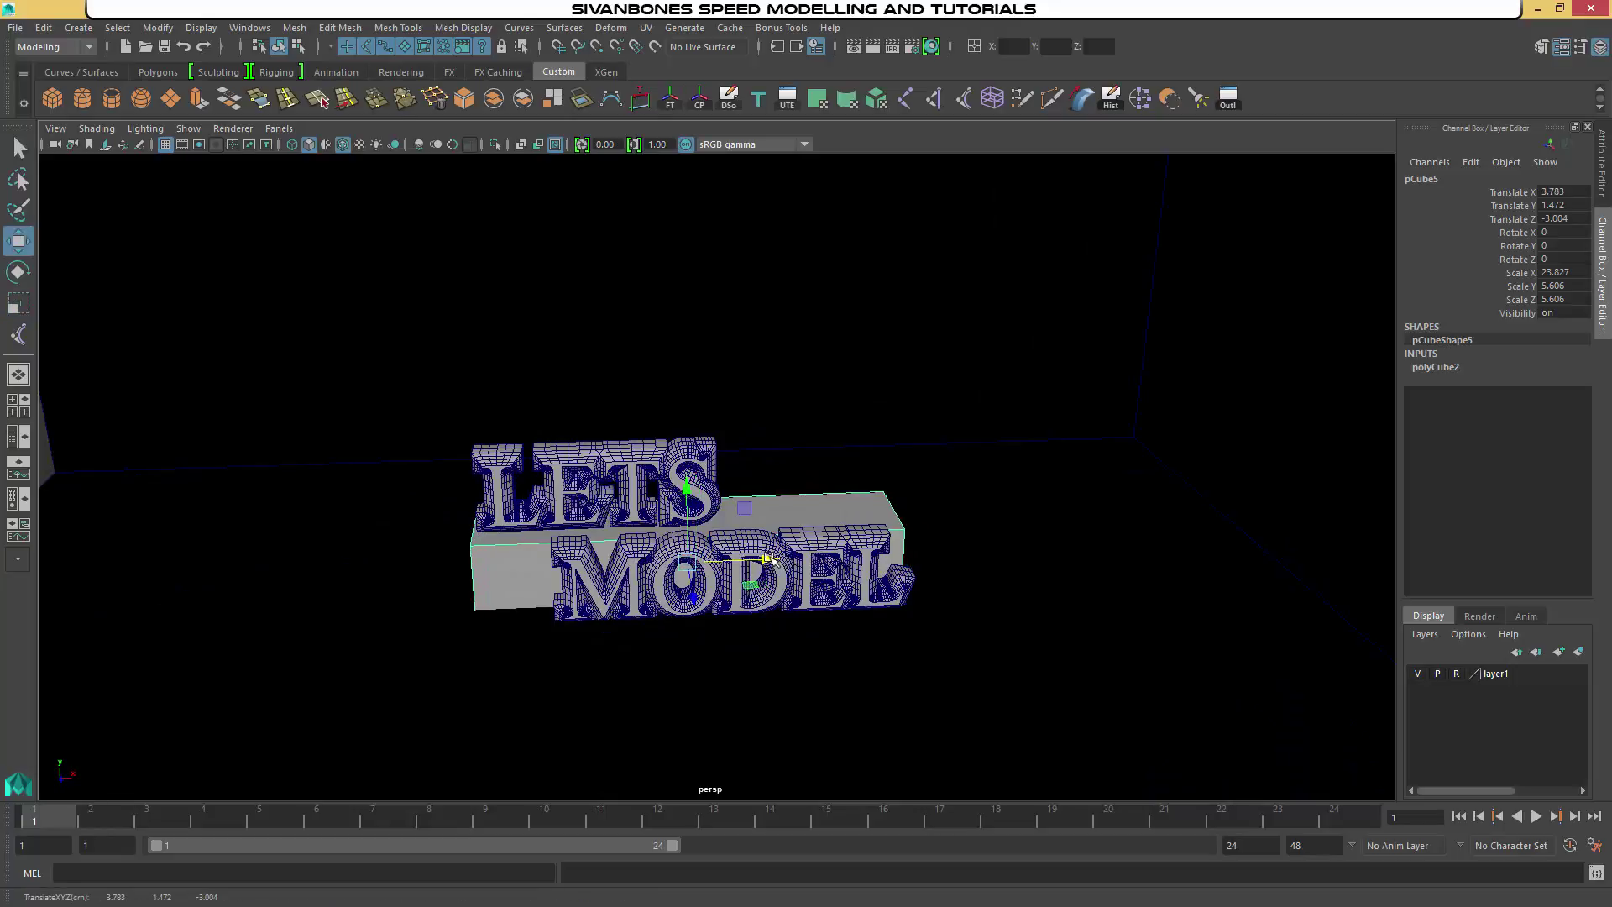
pyautogui.keyDown('alt'); pyautogui.moveTo(688, 479); pyautogui.dragTo(963, 642); pyautogui.keyUp('alt')
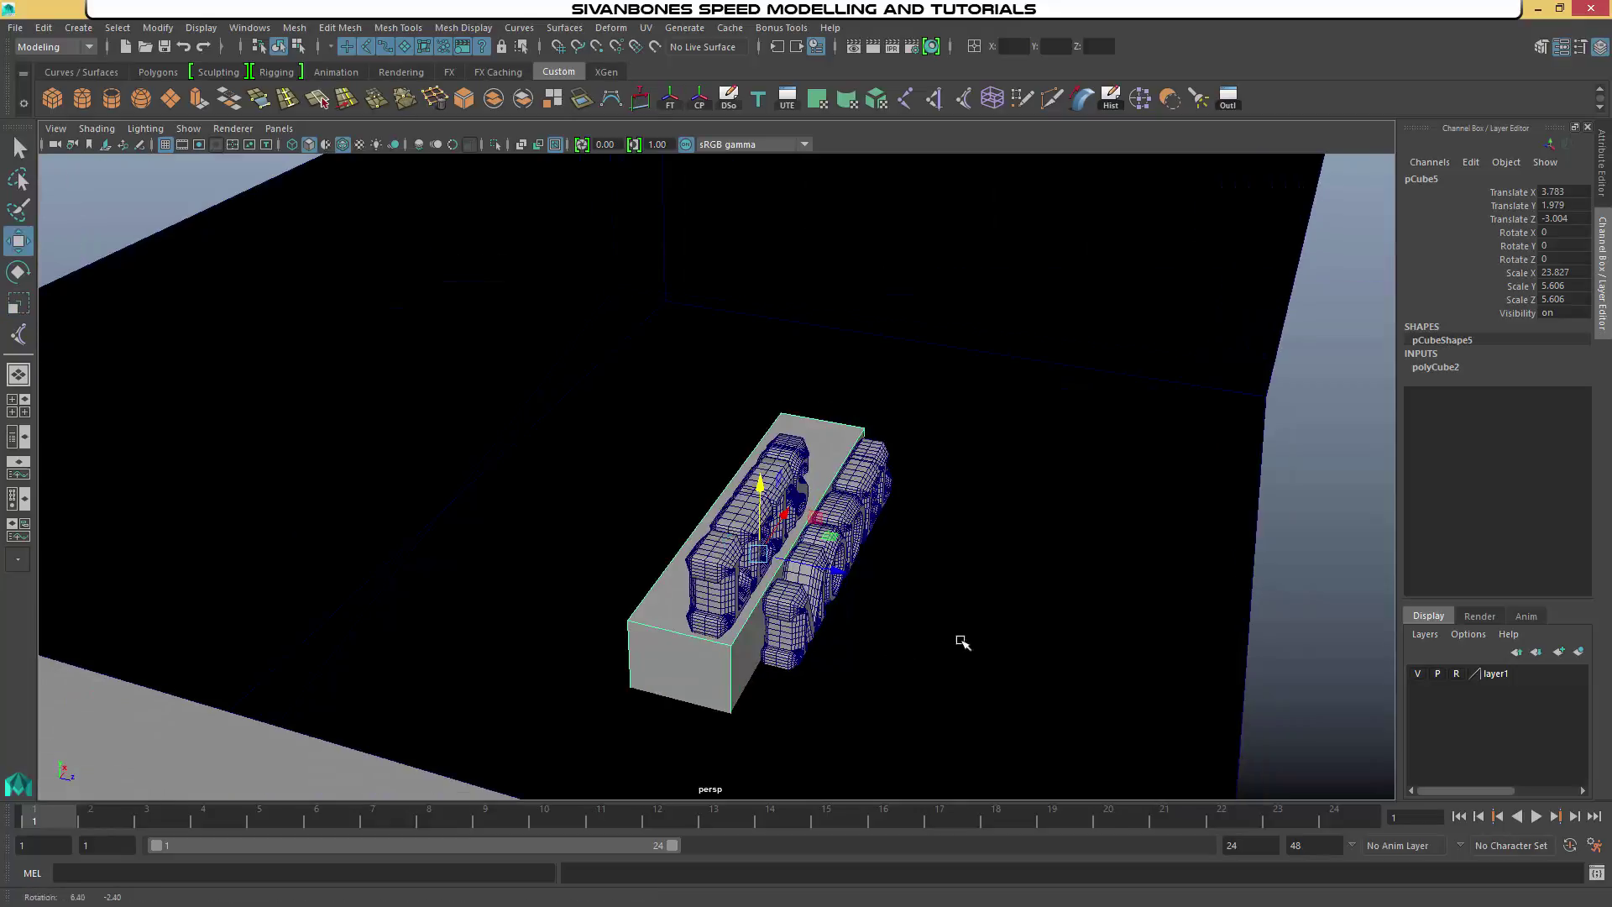
# Move the room's back wall face farther away from the text and return to object mode
pyautogui.moveTo(432, 439); pyautogui.dragTo(432, 502, button='right')
pyautogui.click(432, 445)
pyautogui.moveTo(461, 367); pyautogui.dragTo(374, 349)
pyautogui.keyDown('alt'); pyautogui.moveTo(910, 588); pyautogui.dragTo(655, 470); pyautogui.keyUp('alt')
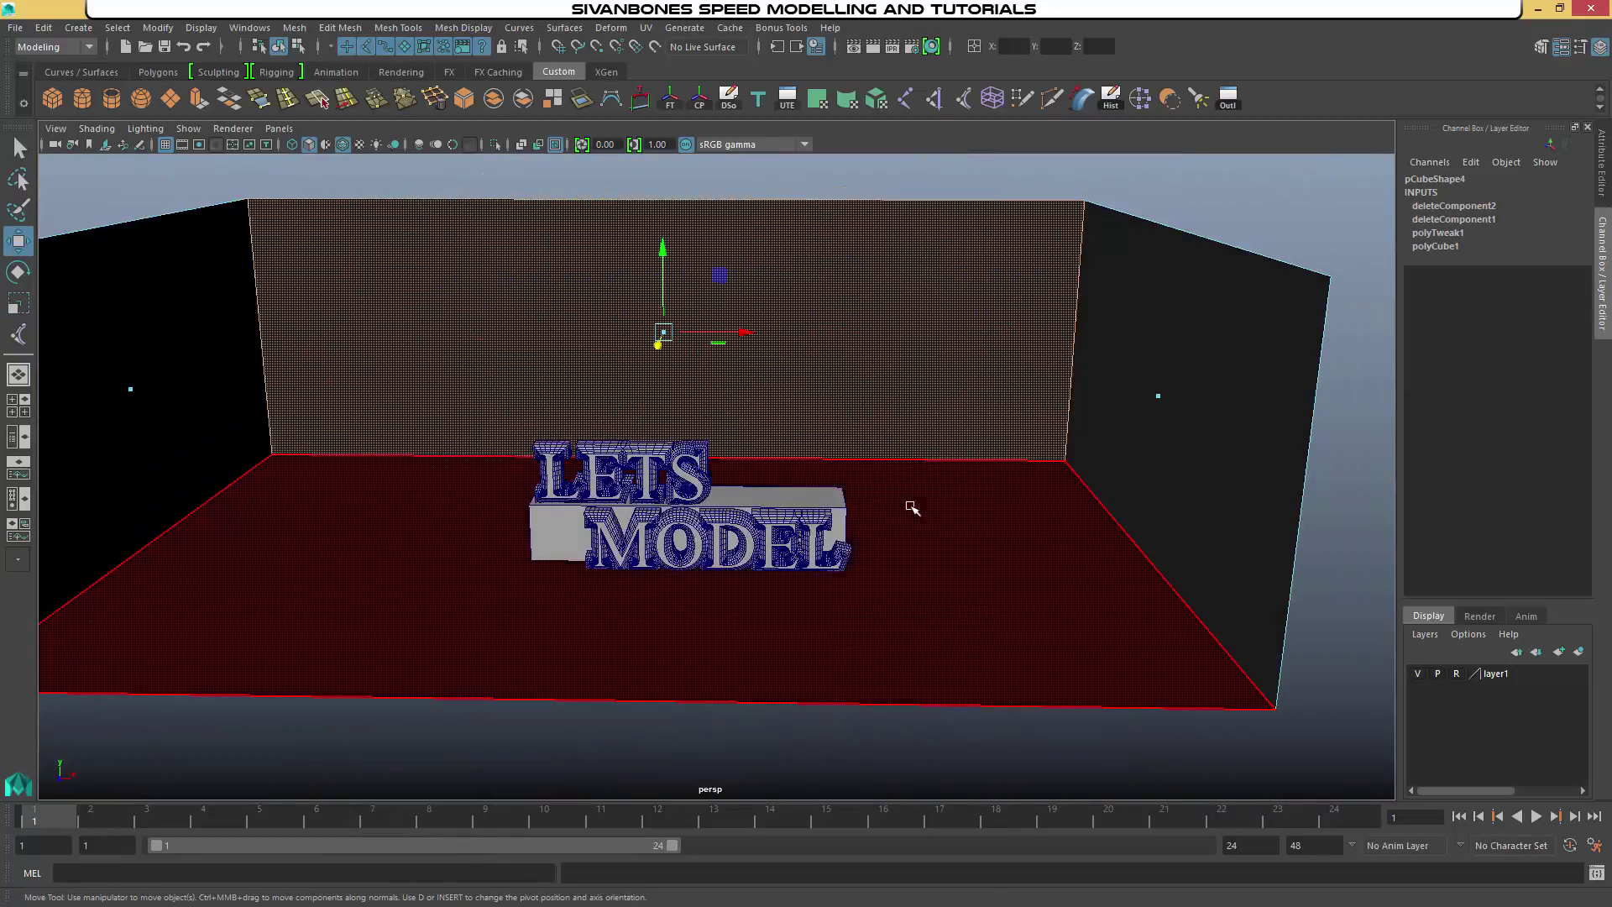
pyautogui.moveTo(910, 470); pyautogui.dragTo(978, 396, button='right')
# Lower the robot into the room so that it hovers above the text
pyautogui.click(917, 183)
pyautogui.keyDown('alt'); pyautogui.moveTo(913, 212); pyautogui.dragTo(678, 581); pyautogui.keyUp('alt')
pyautogui.click(692, 418)
# Group the room, the block and the LETS MODEL text together
pyautogui.moveTo(1014, 788); pyautogui.dragTo(604, 588)
pyautogui.keyDown('alt'); pyautogui.moveTo(1000, 633); pyautogui.dragTo(1007, 680); pyautogui.keyUp('alt')
pyautogui.hotkey('ctrl', 'g')
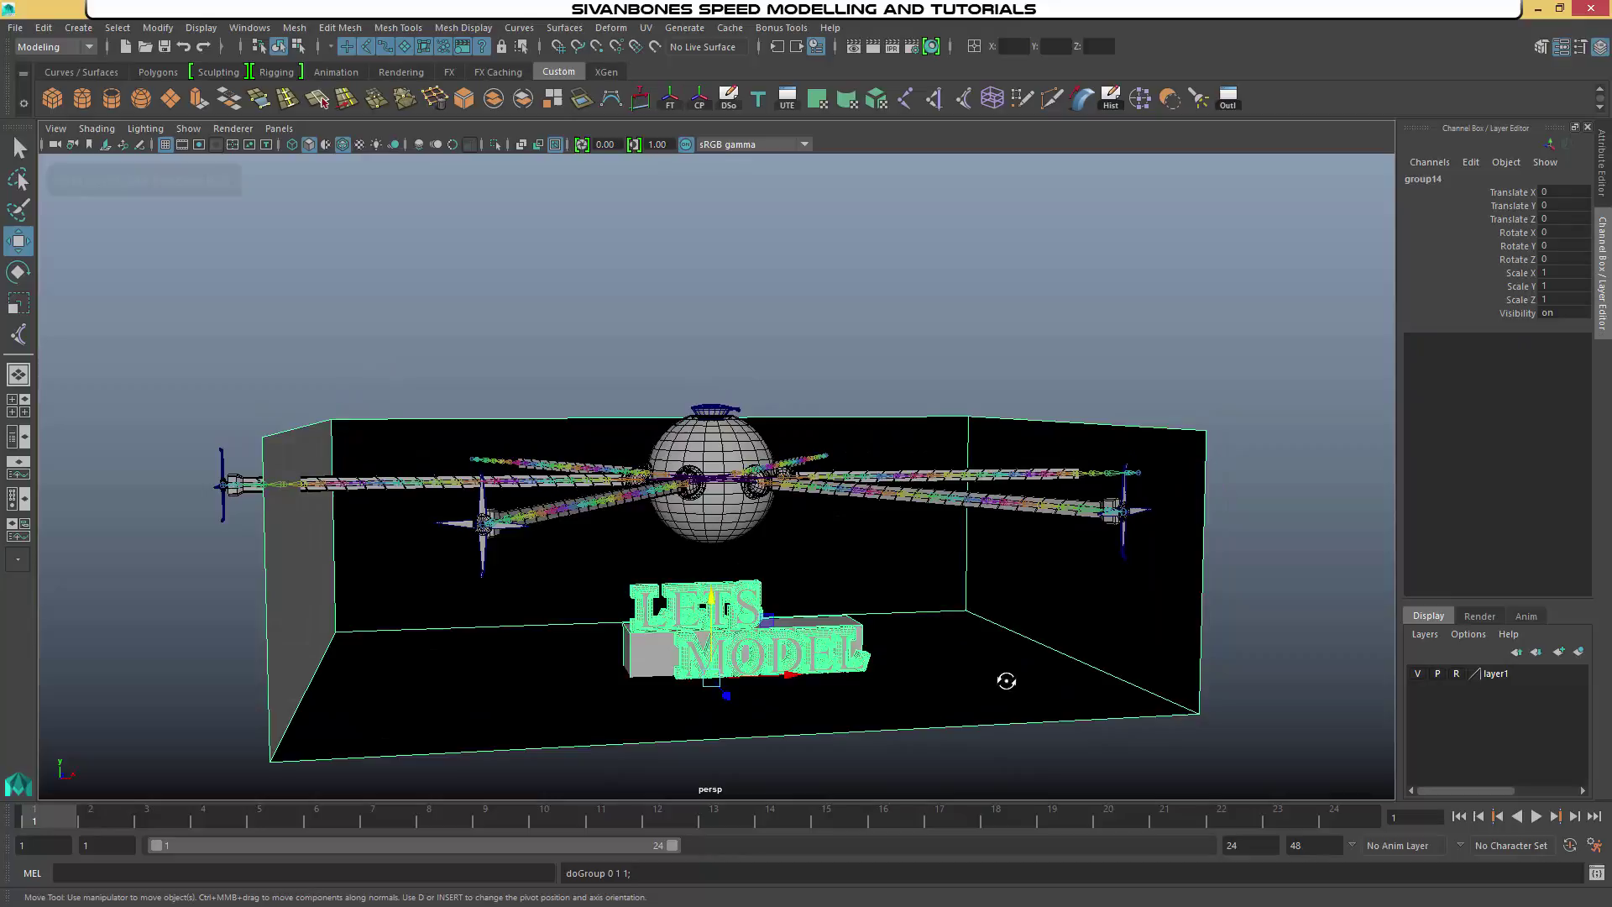
# Scale the room, block and text group uniformly to about 1.31
pyautogui.press('r')
pyautogui.moveTo(711, 677); pyautogui.dragTo(873, 701)
pyautogui.keyDown('alt'); pyautogui.moveTo(873, 615); pyautogui.dragTo(804, 640); pyautogui.keyUp('alt')
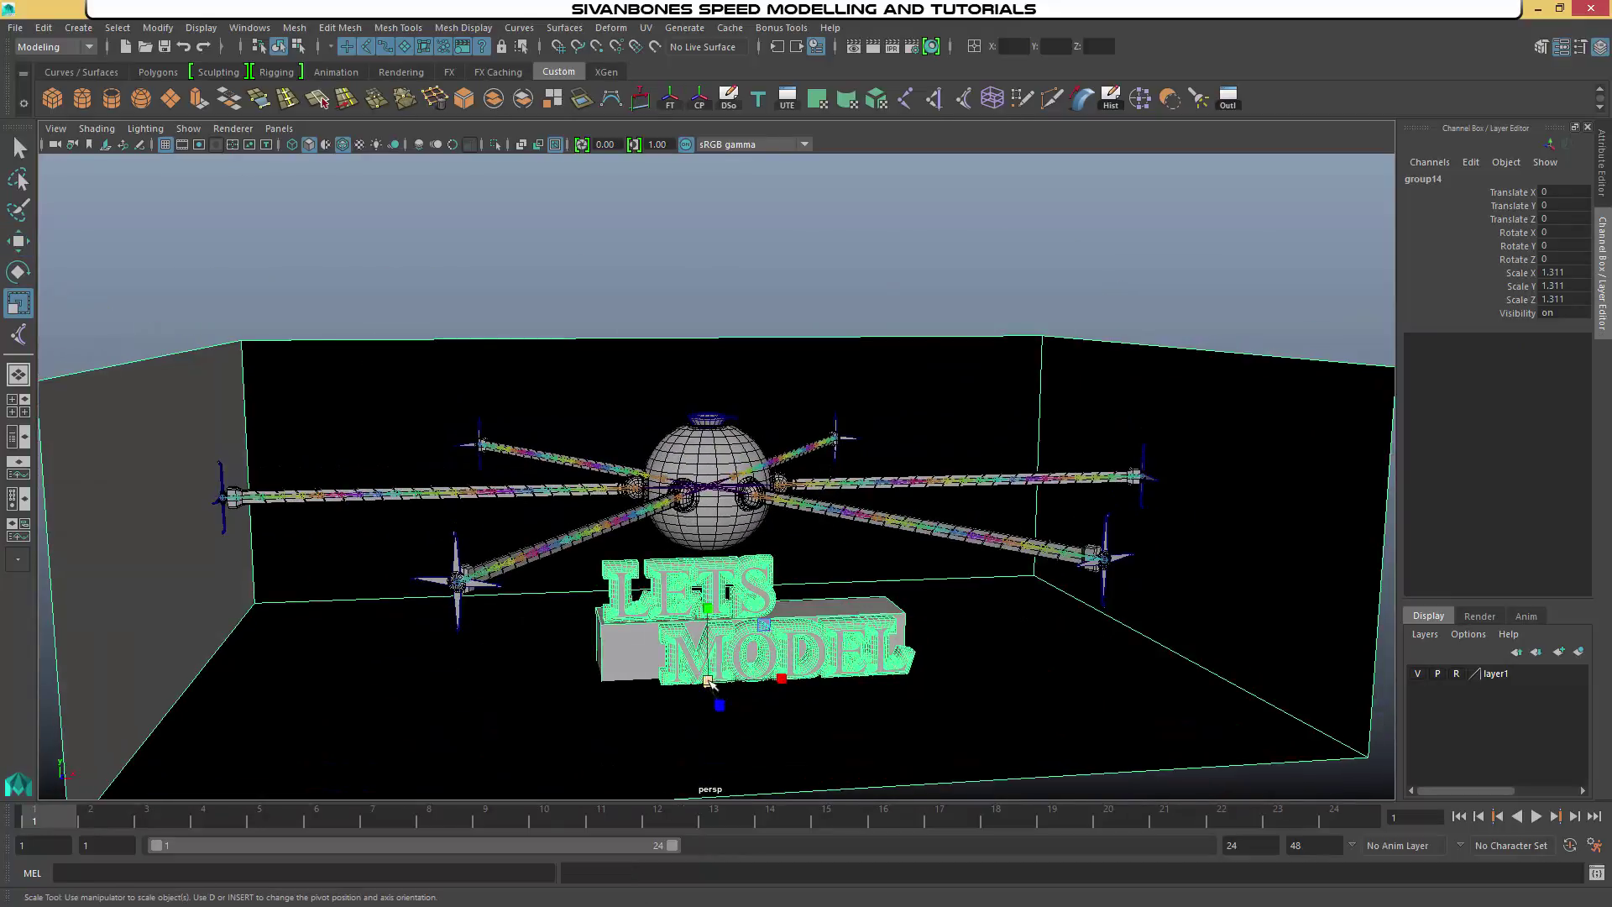
pyautogui.moveTo(708, 681); pyautogui.dragTo(724, 681)
pyautogui.keyDown('alt'); pyautogui.moveTo(727, 478); pyautogui.dragTo(729, 507); pyautogui.keyUp('alt')
# Adjust the robot's height by its root joint so its body clears the LETS MODEL text
pyautogui.click(771, 486)
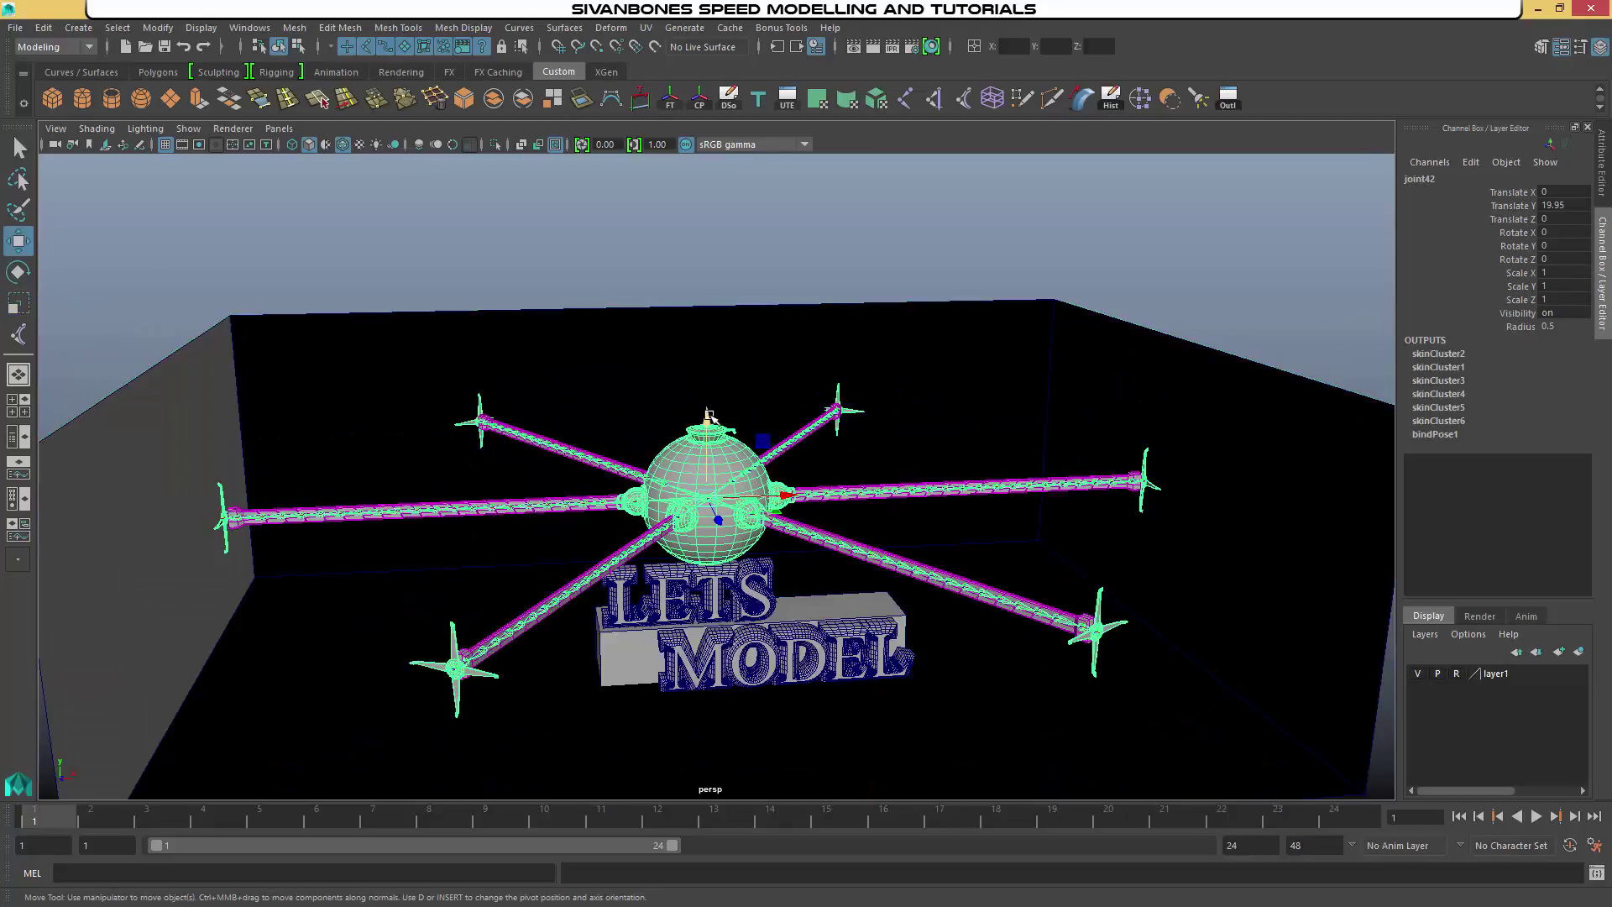
pyautogui.moveTo(707, 414); pyautogui.dragTo(695, 538)
# Put the room, block and text on a new display layer and set that layer to reference
pyautogui.moveTo(1084, 732); pyautogui.dragTo(1090, 735)
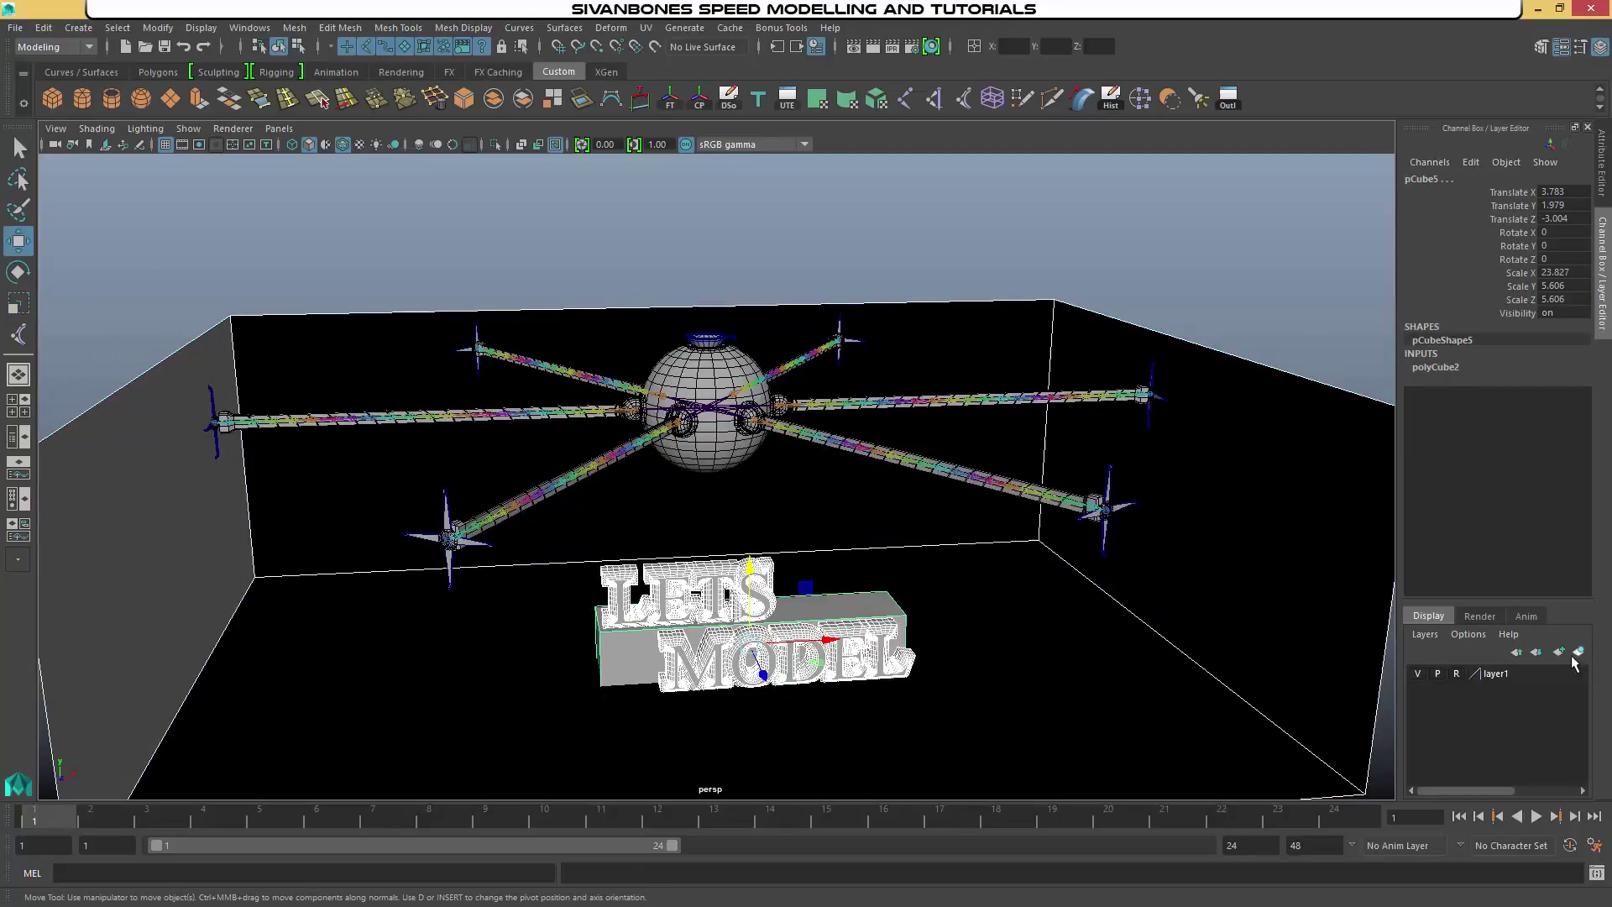
pyautogui.click(1456, 674)
pyautogui.click(1456, 673)
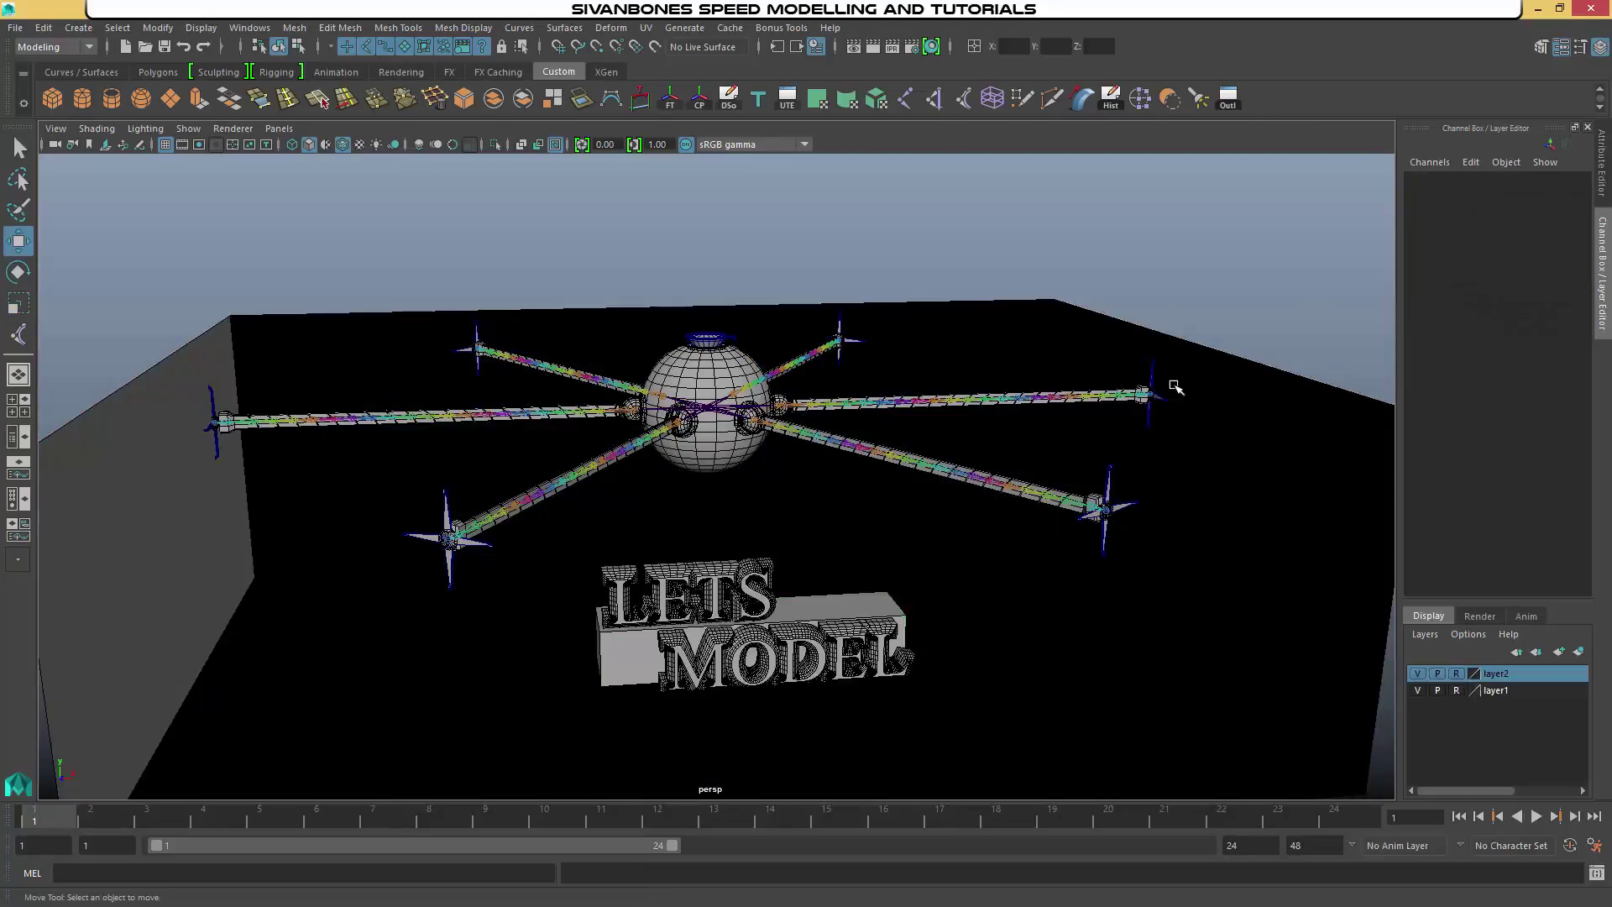
# Lower and tilt the robot's body by its root joint, with rotation of about 12.5, -5.5 and -3.9 degrees in X, Y and Z
pyautogui.keyDown('alt'); pyautogui.moveTo(1169, 385); pyautogui.dragTo(881, 424); pyautogui.keyUp('alt')
pyautogui.click(743, 412)
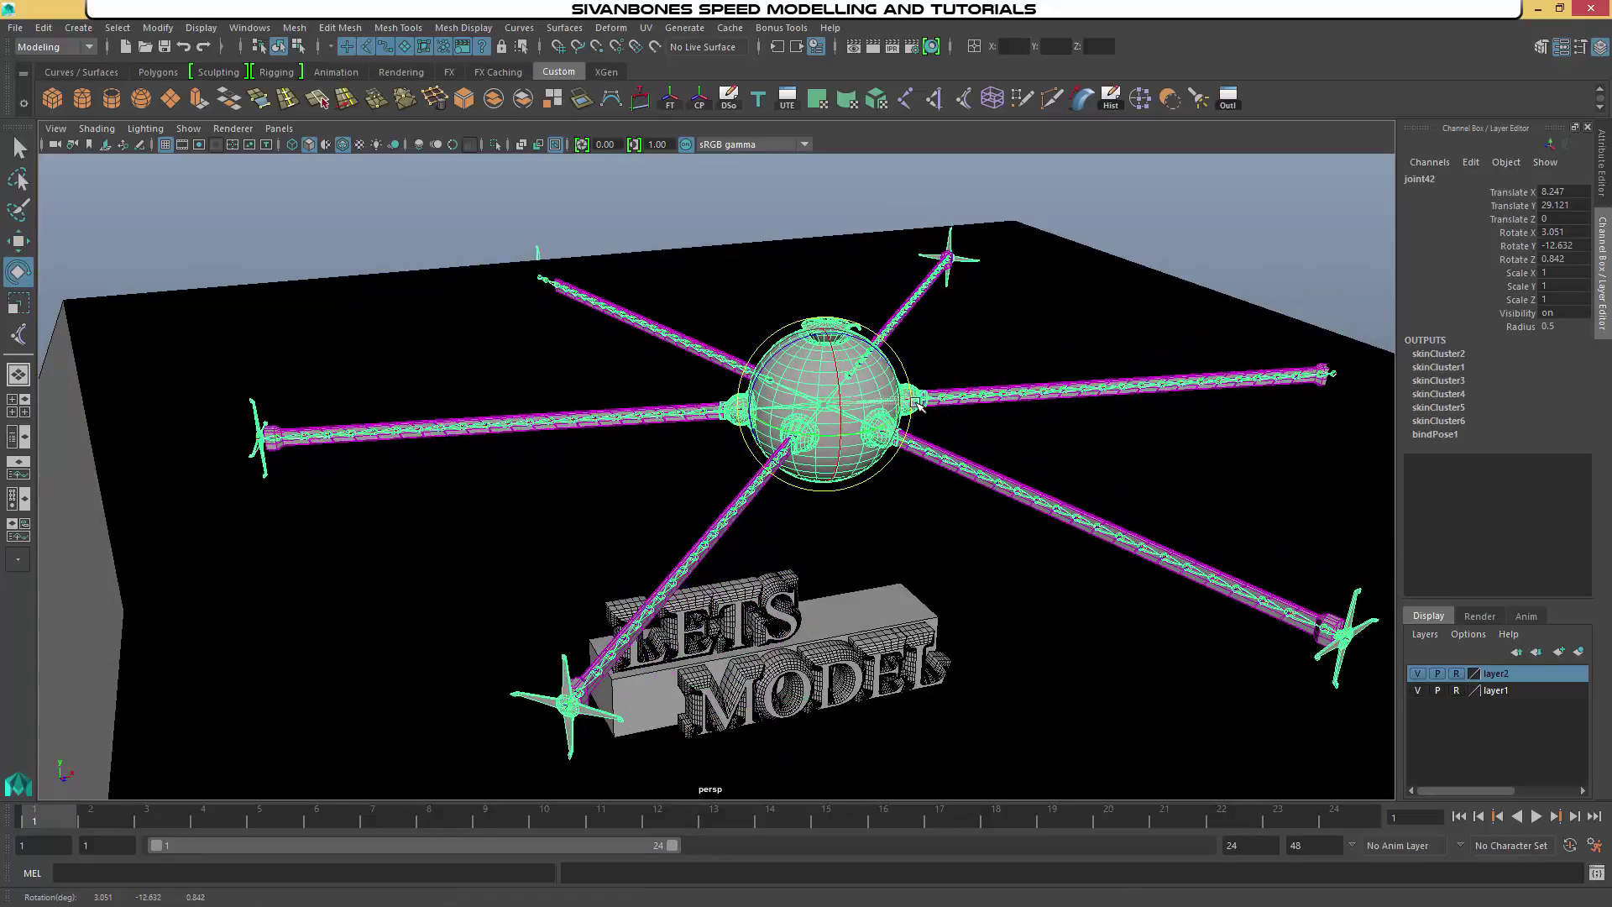
pyautogui.keyDown('alt'); pyautogui.moveTo(915, 497); pyautogui.dragTo(921, 446); pyautogui.keyUp('alt')
pyautogui.moveTo(832, 353)
pyautogui.mouseDown()
pyautogui.moveTo(851, 347)
pyautogui.moveTo(805, 362)
pyautogui.mouseUp()
pyautogui.press('w')
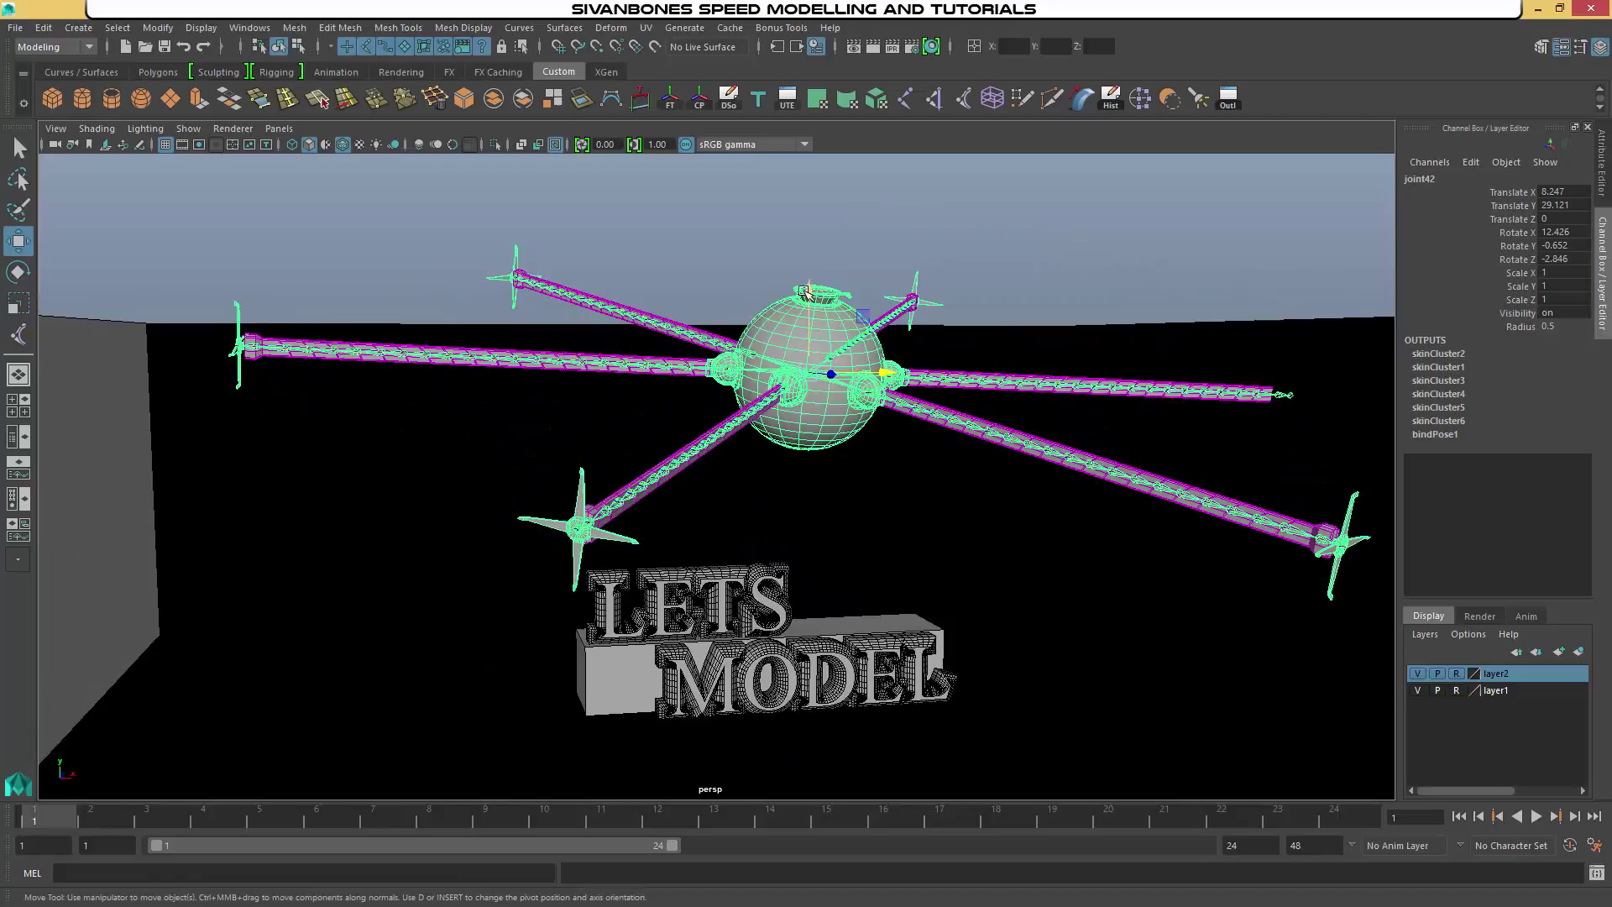
pyautogui.moveTo(809, 292); pyautogui.dragTo(810, 357)
pyautogui.press('e')
pyautogui.moveTo(857, 457); pyautogui.dragTo(844, 459)
# Shift the root joint to about 16.1, 24.4, -6.9 so the body hovers behind the LETS MODEL text
pyautogui.keyDown('alt'); pyautogui.moveTo(864, 493); pyautogui.dragTo(974, 458); pyautogui.keyUp('alt')
pyautogui.keyDown('alt'); pyautogui.moveTo(950, 495); pyautogui.dragTo(1091, 546); pyautogui.keyUp('alt')
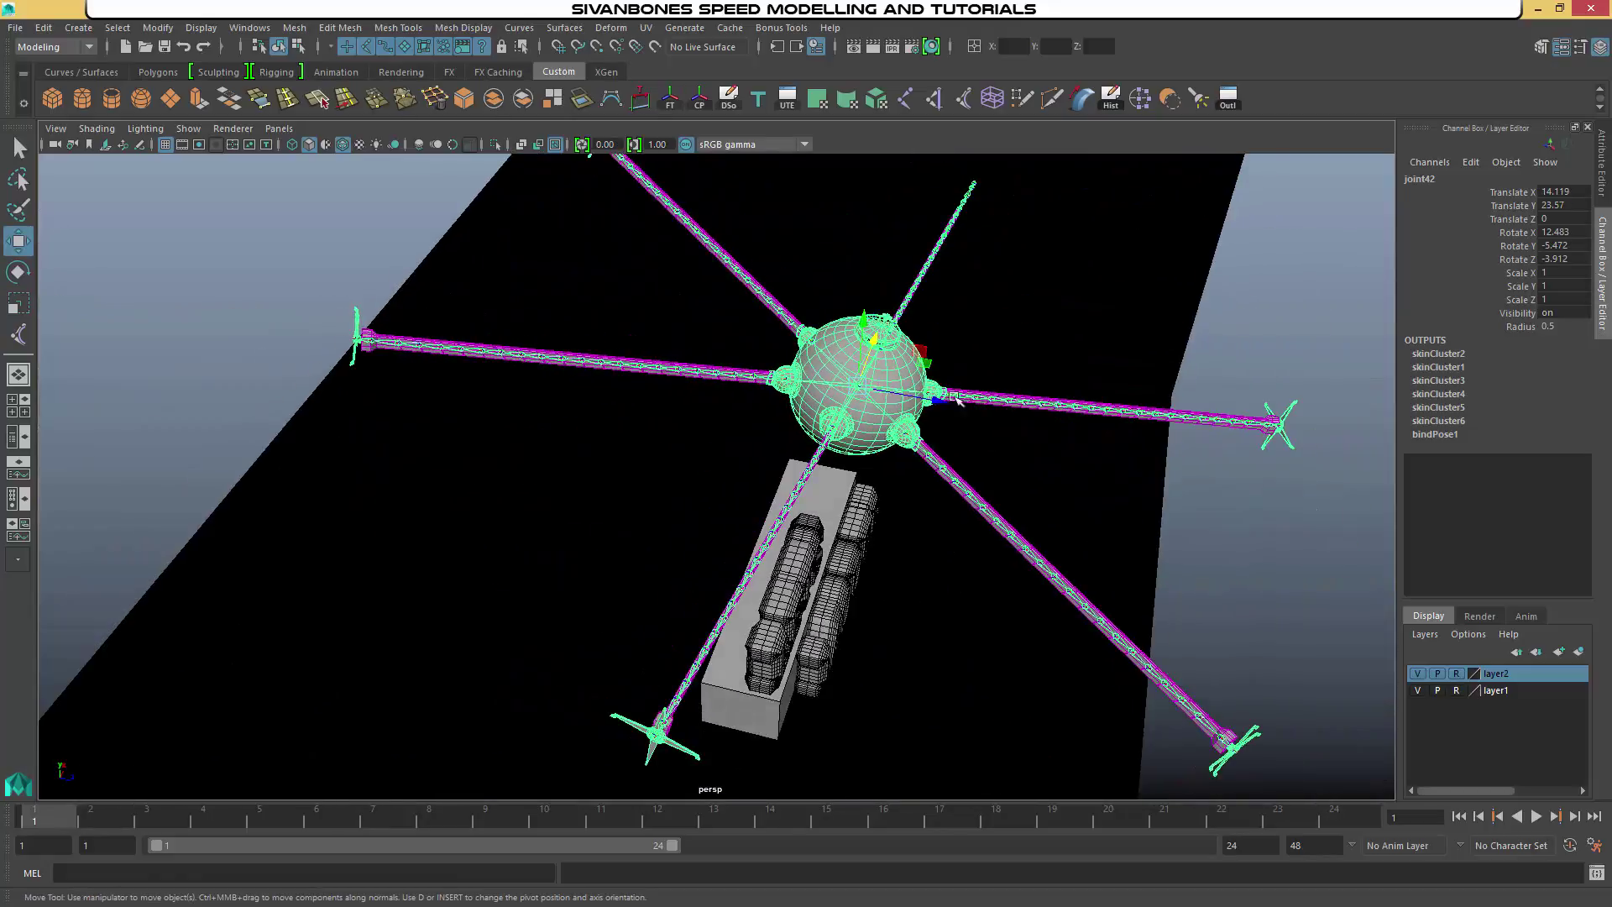
pyautogui.moveTo(933, 397); pyautogui.dragTo(856, 382)
pyautogui.keyDown('alt'); pyautogui.moveTo(890, 460); pyautogui.dragTo(773, 418); pyautogui.keyUp('alt')
pyautogui.moveTo(932, 433); pyautogui.dragTo(948, 434)
pyautogui.moveTo(871, 352); pyautogui.dragTo(870, 343)
pyautogui.keyDown('alt'); pyautogui.moveTo(999, 453); pyautogui.dragTo(1079, 469); pyautogui.keyUp('alt')
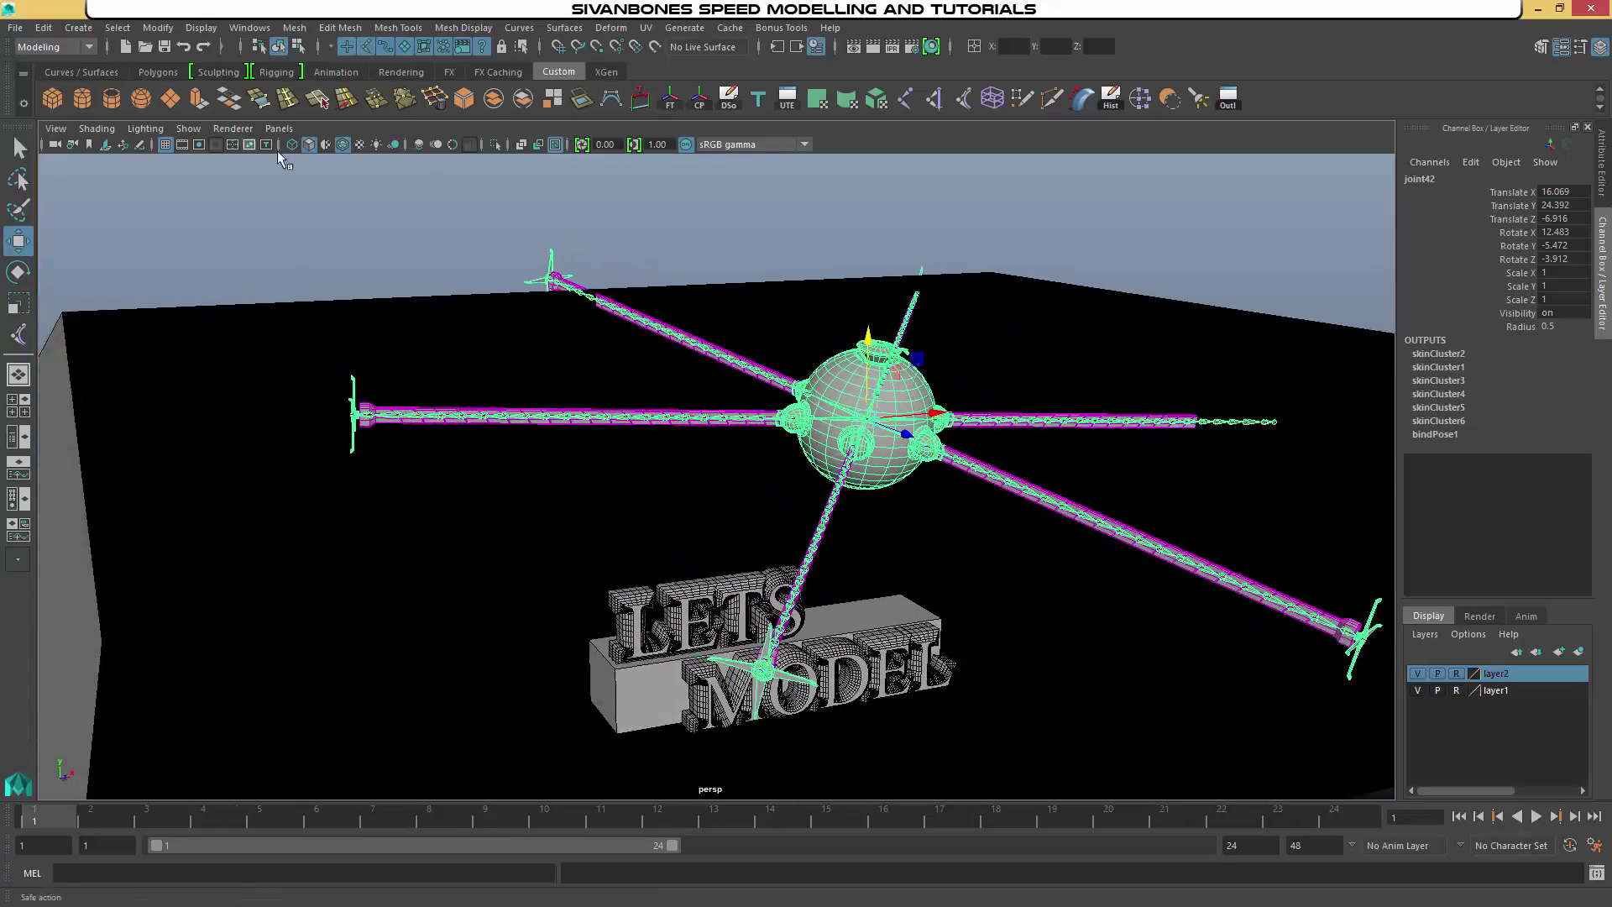
# Hide the joints in the perspective viewport
pyautogui.click(189, 128)
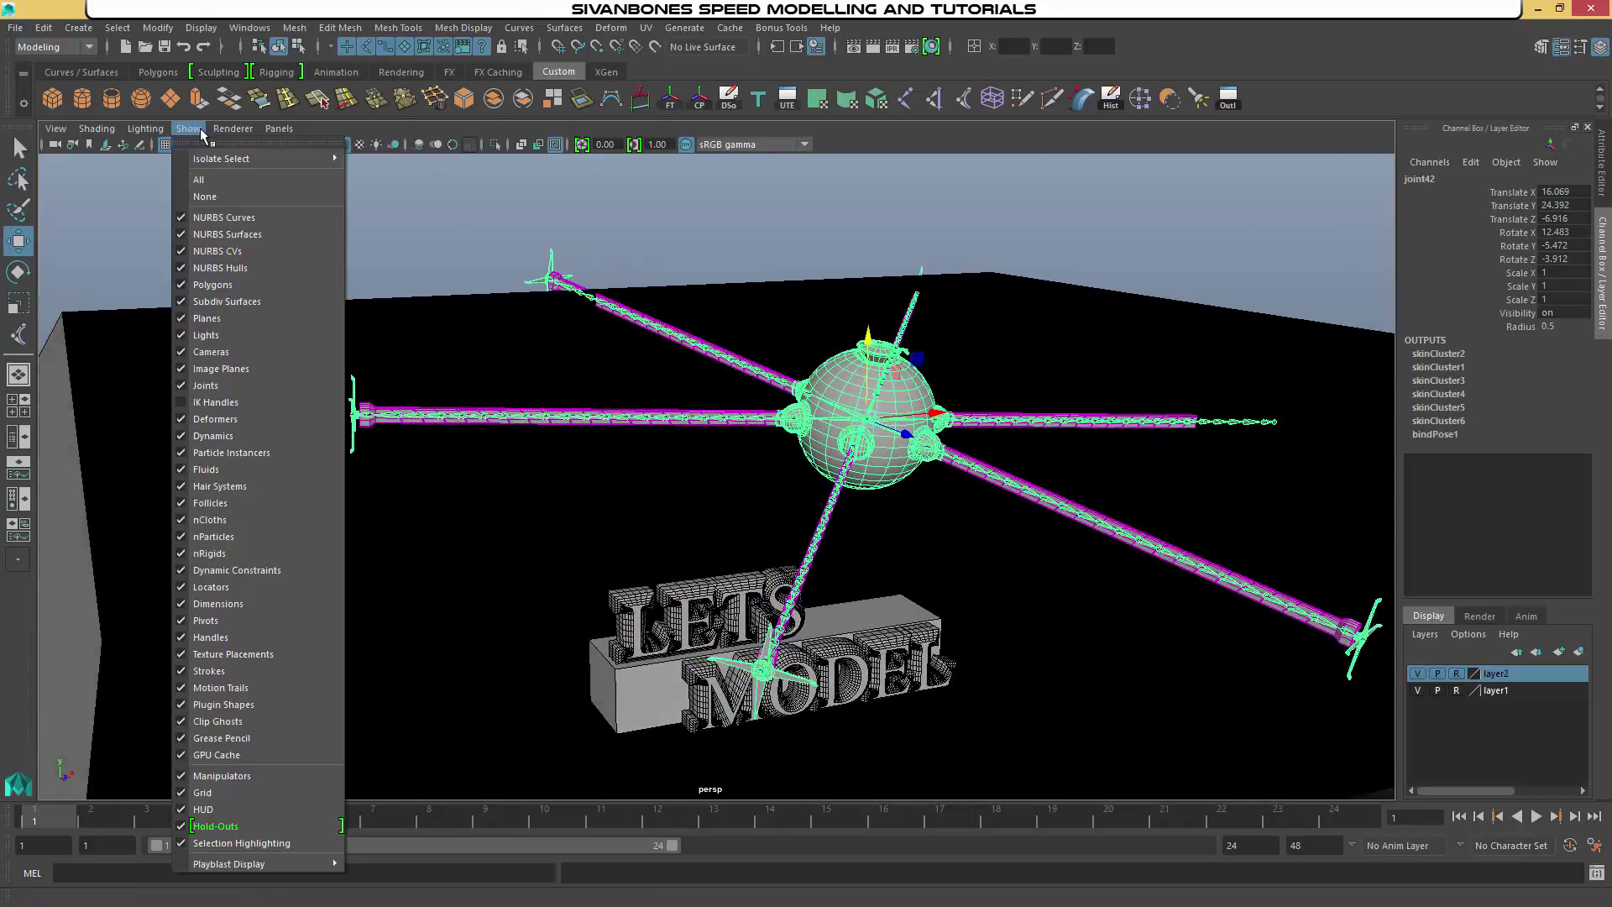
pyautogui.click(235, 384)
pyautogui.keyDown('alt'); pyautogui.moveTo(453, 438); pyautogui.dragTo(854, 473); pyautogui.keyUp('alt')
# Bend the robot's front right leg down toward the floor by moving the end control vertices of its curve
pyautogui.click(917, 494)
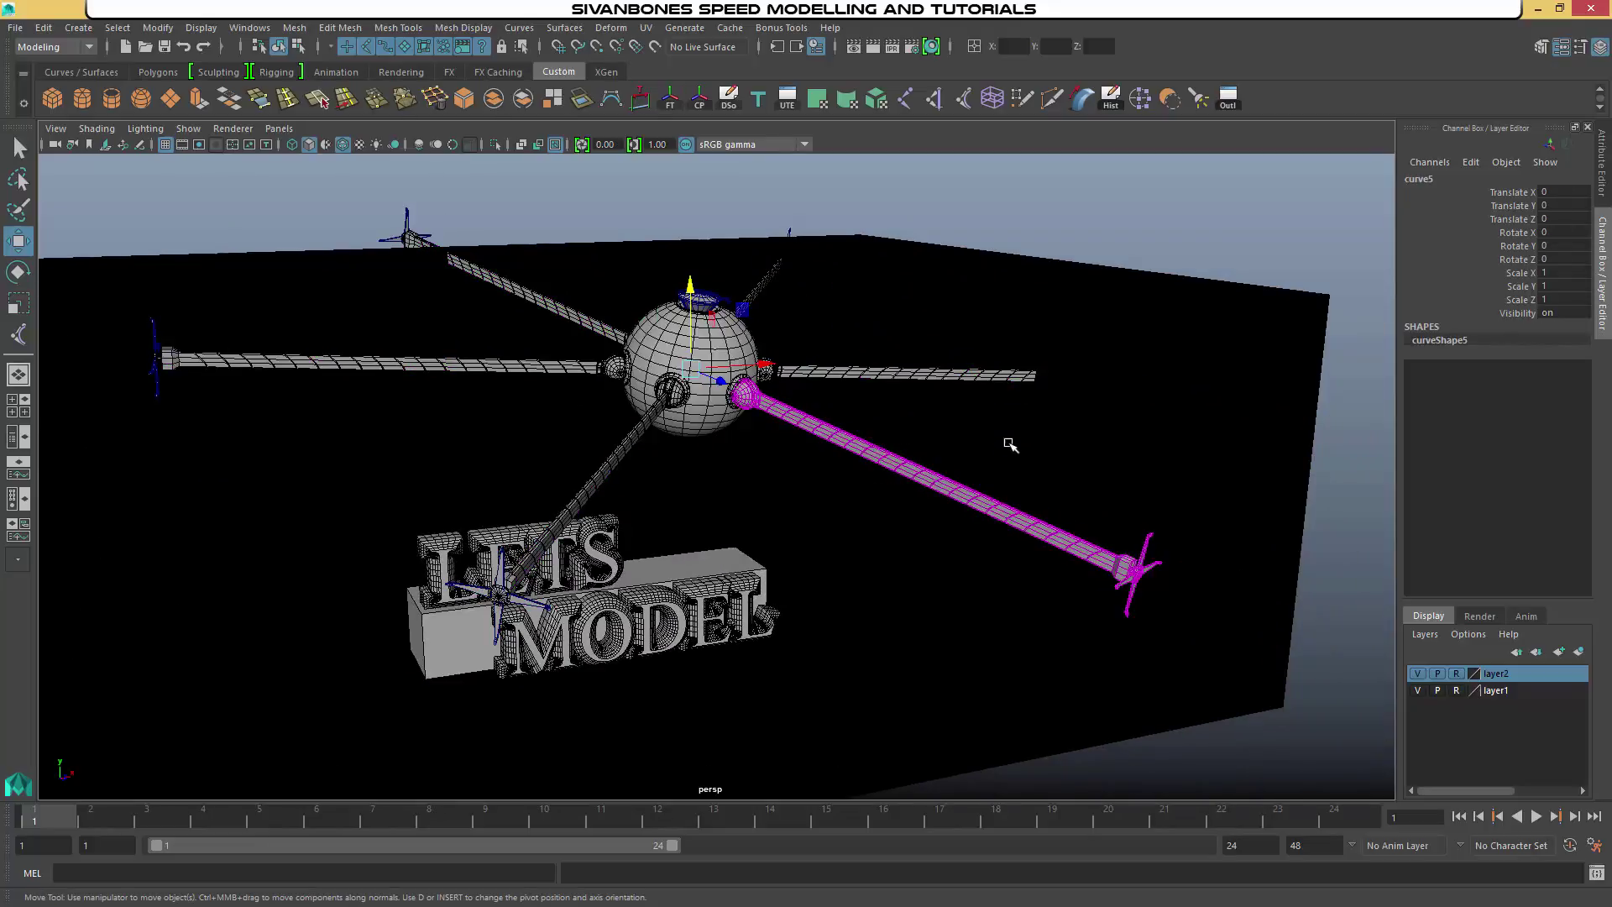
pyautogui.rightClick(981, 442)
pyautogui.moveTo(1008, 442); pyautogui.dragTo(934, 443, button='right')
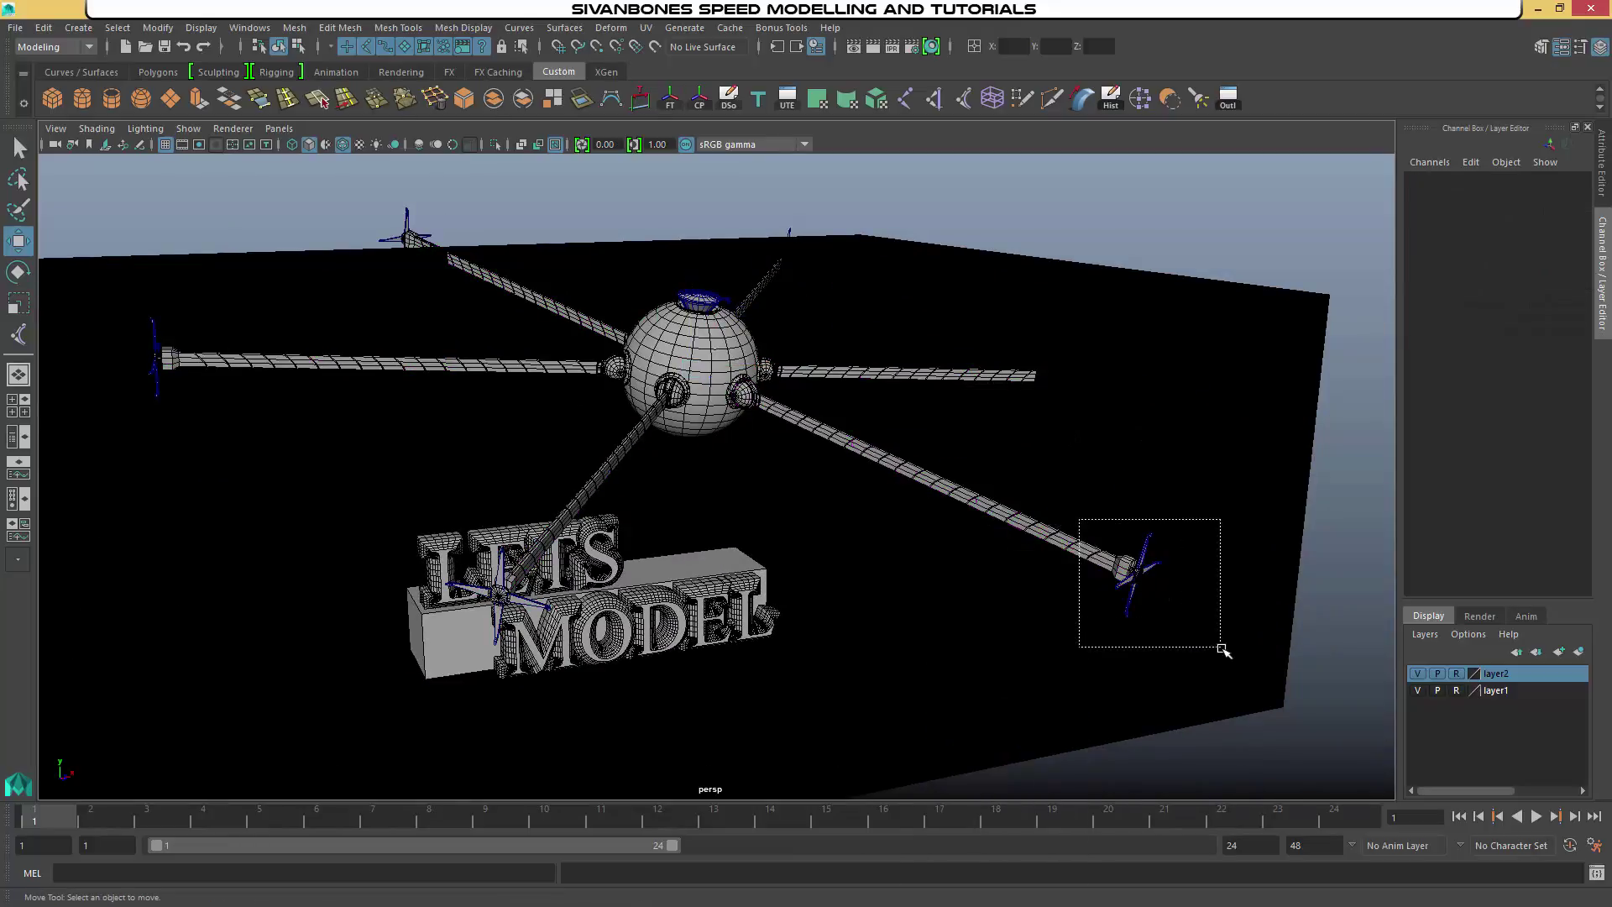
pyautogui.moveTo(1222, 650); pyautogui.dragTo(1222, 648)
pyautogui.moveTo(1120, 566); pyautogui.dragTo(955, 698)
pyautogui.keyDown('alt'); pyautogui.moveTo(947, 690); pyautogui.dragTo(912, 582); pyautogui.keyUp('alt')
pyautogui.moveTo(823, 635); pyautogui.dragTo(868, 635)
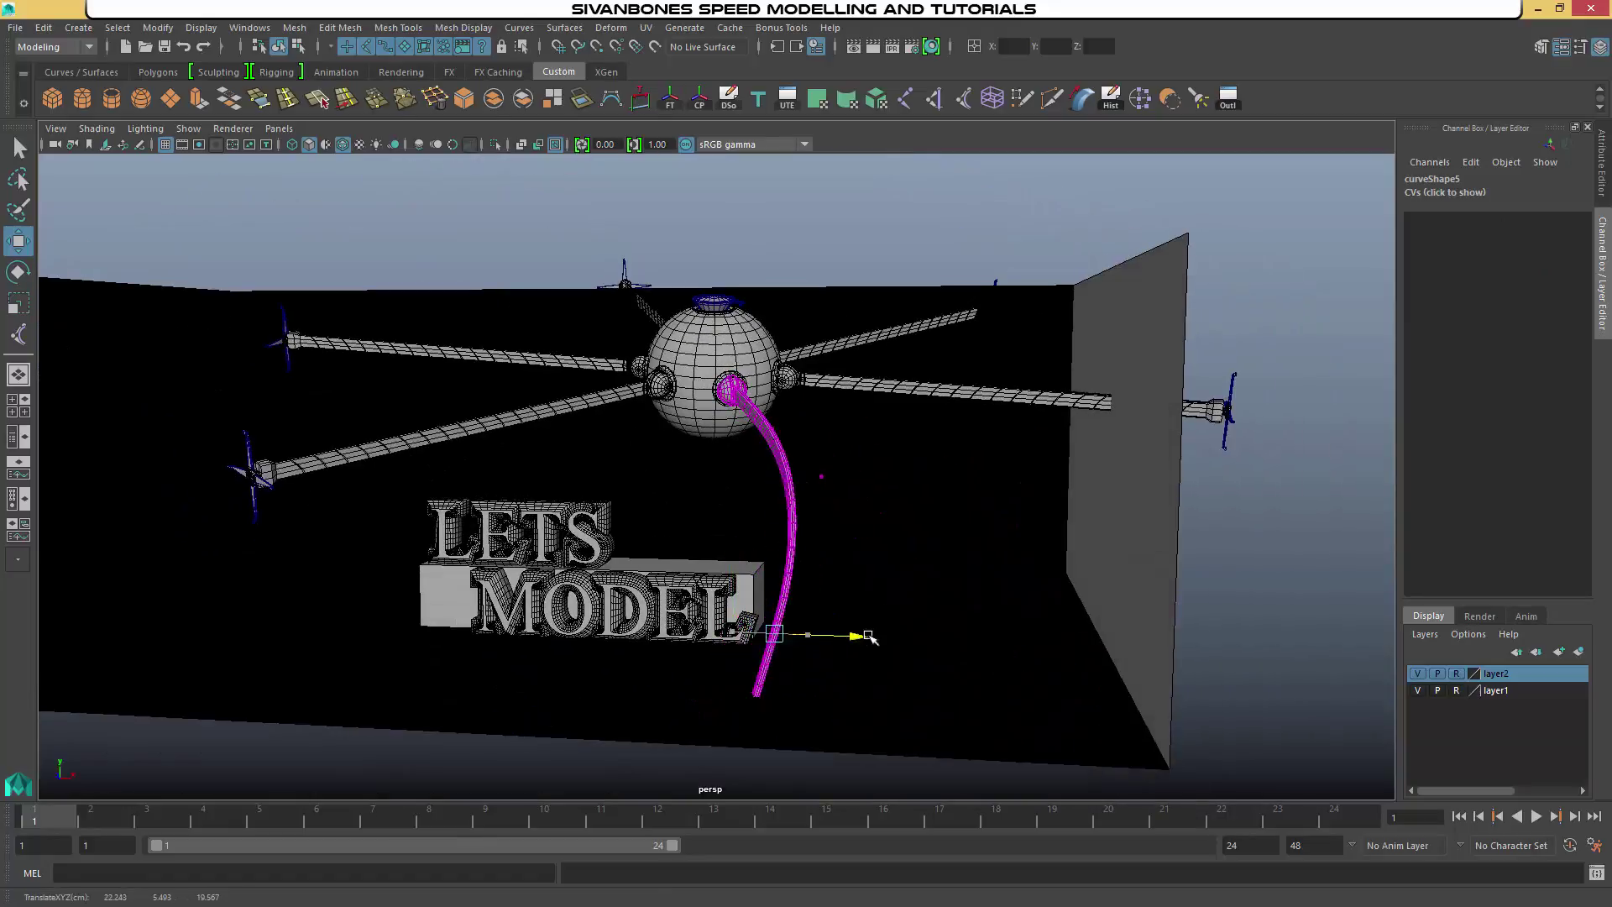
pyautogui.keyDown('alt'); pyautogui.moveTo(871, 520); pyautogui.dragTo(905, 487); pyautogui.keyUp('alt')
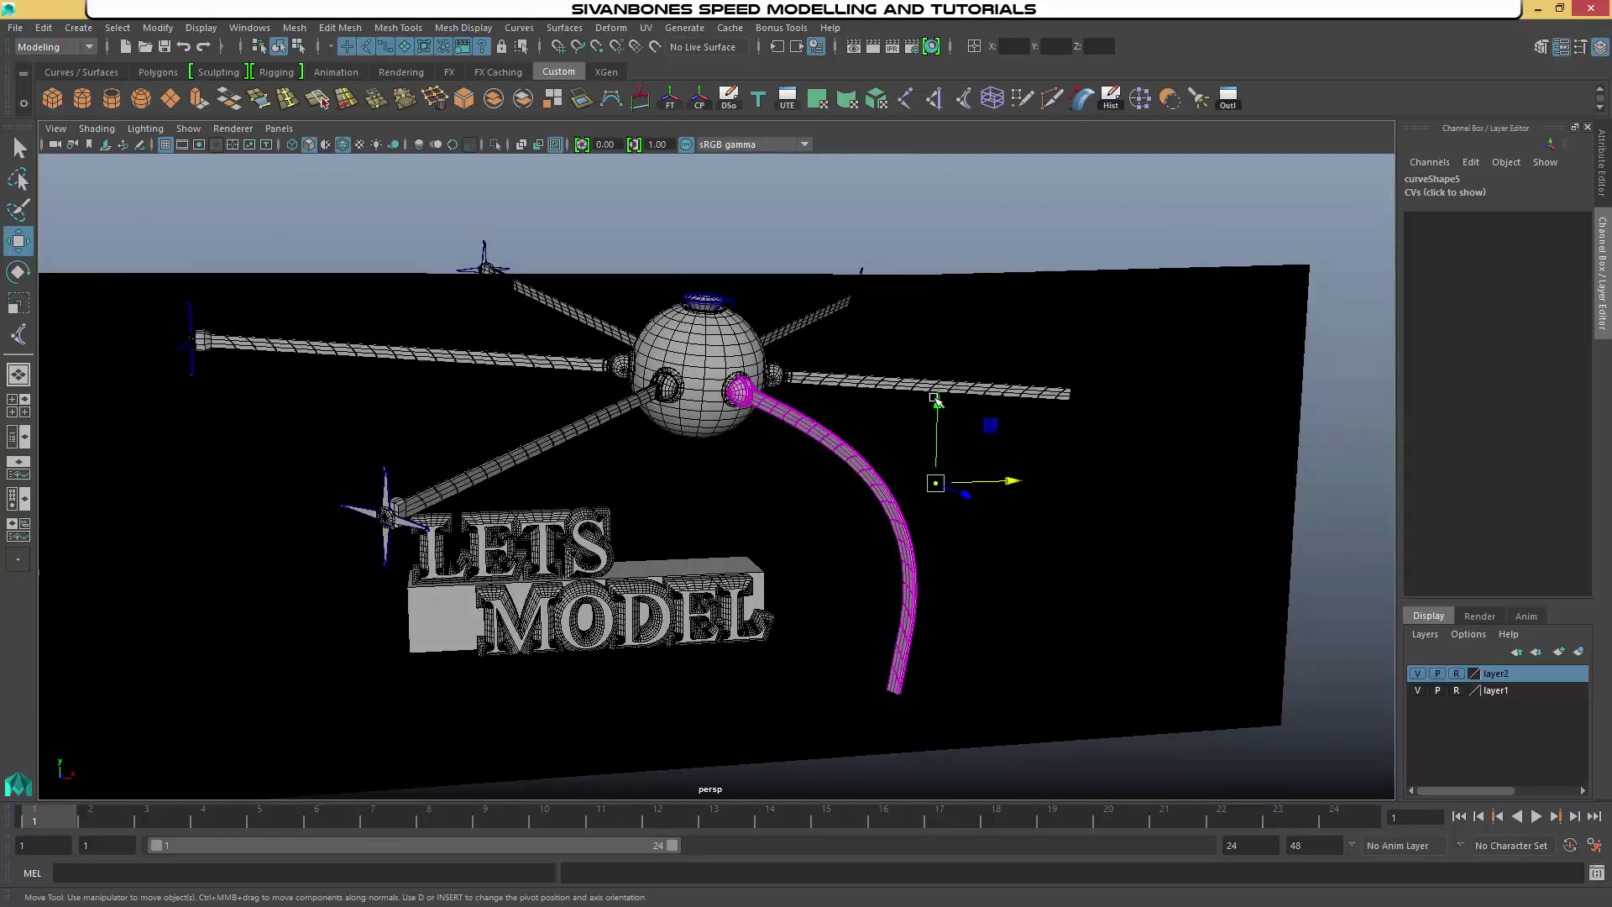
pyautogui.moveTo(936, 399); pyautogui.dragTo(949, 351)
# Refine the front right leg's arch by raising and shifting its middle curve points and adjusting its foot position
pyautogui.click(837, 431)
pyautogui.keyDown('alt'); pyautogui.moveTo(836, 431); pyautogui.dragTo(839, 460); pyautogui.keyUp('alt')
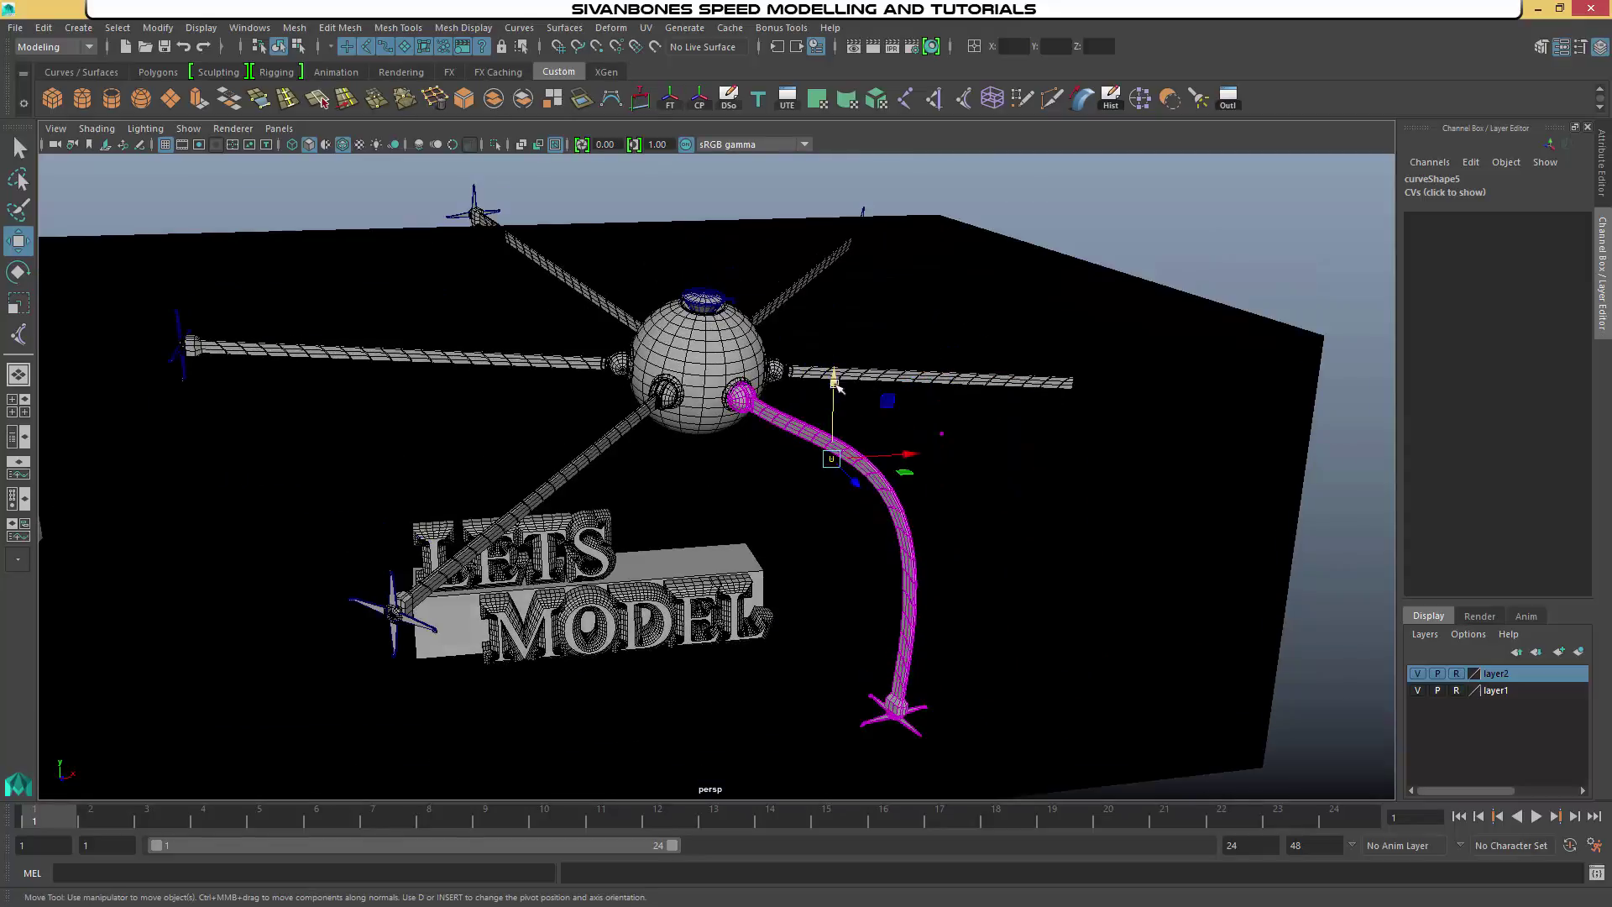
pyautogui.moveTo(834, 383); pyautogui.dragTo(835, 327)
pyautogui.keyDown('alt'); pyautogui.moveTo(949, 500); pyautogui.dragTo(882, 522); pyautogui.keyUp('alt')
pyautogui.moveTo(853, 446); pyautogui.dragTo(878, 449)
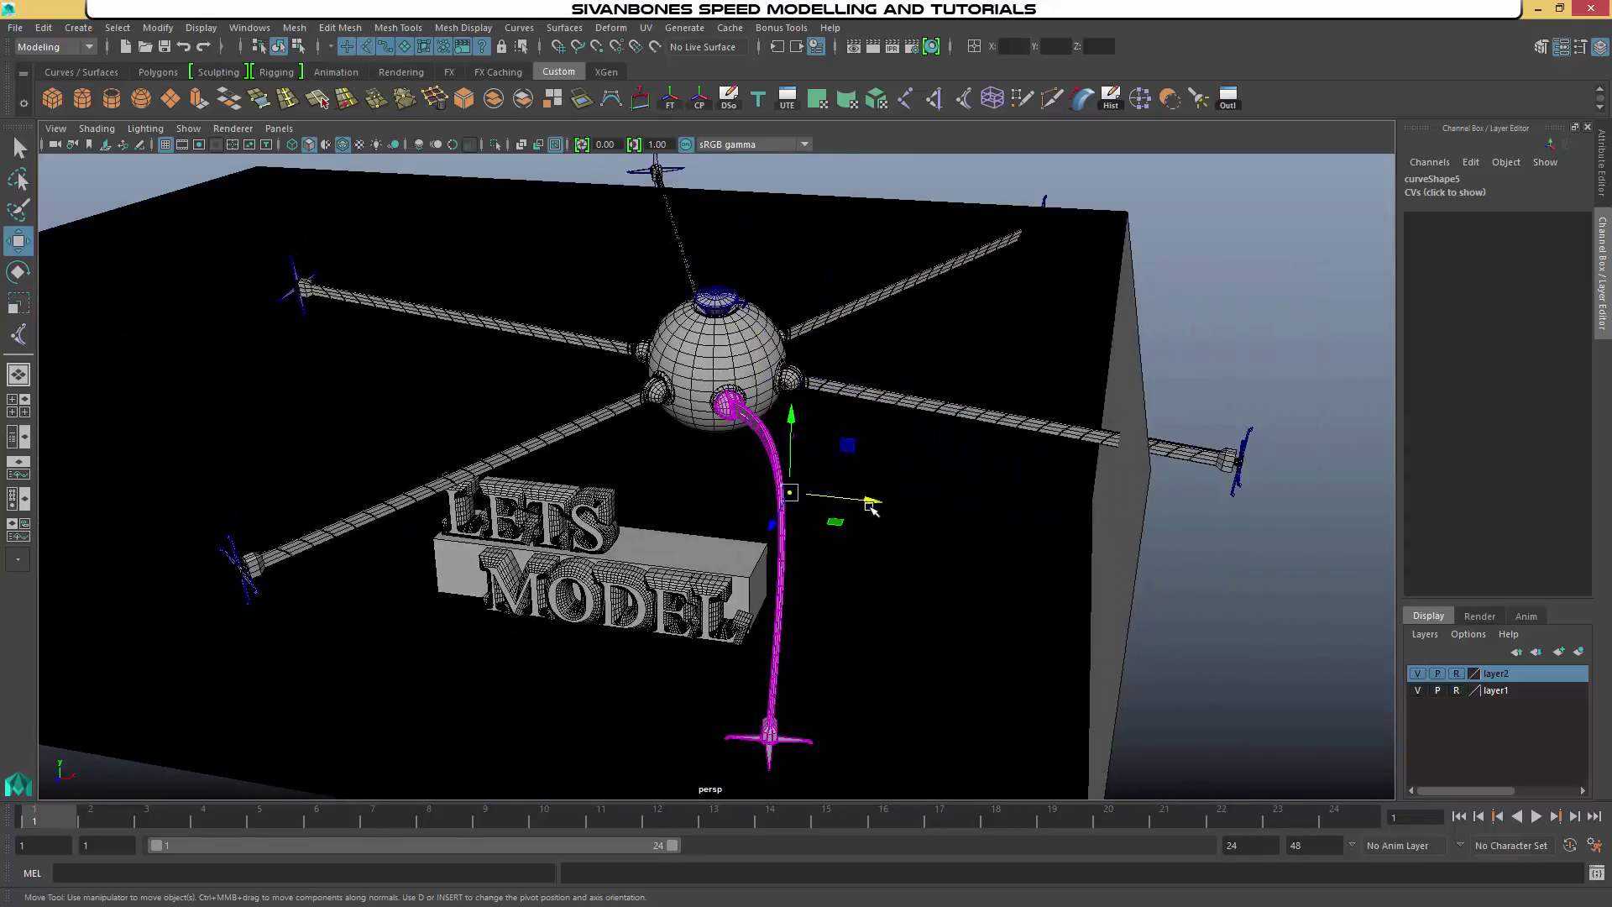
pyautogui.moveTo(871, 508); pyautogui.dragTo(888, 510)
pyautogui.keyDown('alt'); pyautogui.moveTo(848, 628); pyautogui.dragTo(875, 574); pyautogui.keyUp('alt')
pyautogui.keyDown('alt'); pyautogui.moveTo(898, 742); pyautogui.dragTo(906, 839); pyautogui.keyUp('alt')
pyautogui.moveTo(942, 703); pyautogui.dragTo(928, 605)
pyautogui.keyDown('alt'); pyautogui.moveTo(895, 638); pyautogui.dragTo(1069, 661); pyautogui.keyUp('alt')
pyautogui.click(1029, 364)
pyautogui.moveTo(1031, 283); pyautogui.dragTo(1030, 356)
# Bend the front left leg down by moving its curve's end control vertices beside the L of LETS
pyautogui.keyDown('alt'); pyautogui.moveTo(1012, 545); pyautogui.dragTo(716, 493); pyautogui.keyUp('alt')
pyautogui.scroll(3, 716, 494)
pyautogui.keyDown('alt'); pyautogui.moveTo(670, 494); pyautogui.dragTo(839, 597, button='middle'); pyautogui.keyUp('alt')
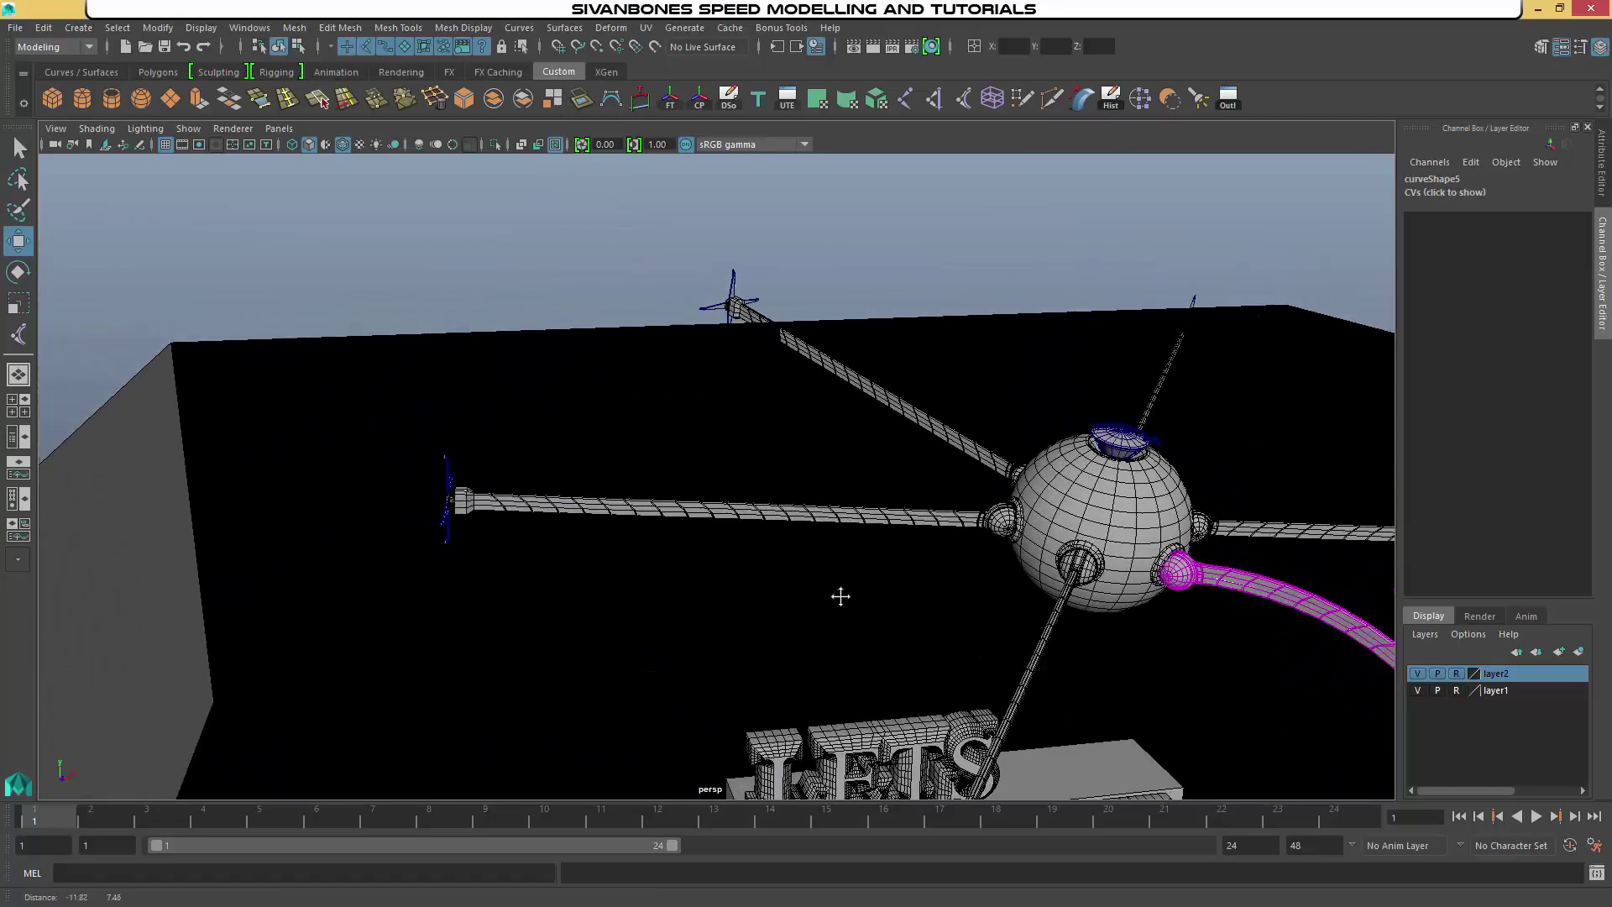
pyautogui.keyDown('alt'); pyautogui.moveTo(717, 526); pyautogui.dragTo(653, 493, button='middle'); pyautogui.keyUp('alt')
pyautogui.click(602, 482)
pyautogui.moveTo(604, 384); pyautogui.dragTo(495, 379, button='right')
pyautogui.moveTo(373, 430); pyautogui.dragTo(516, 534)
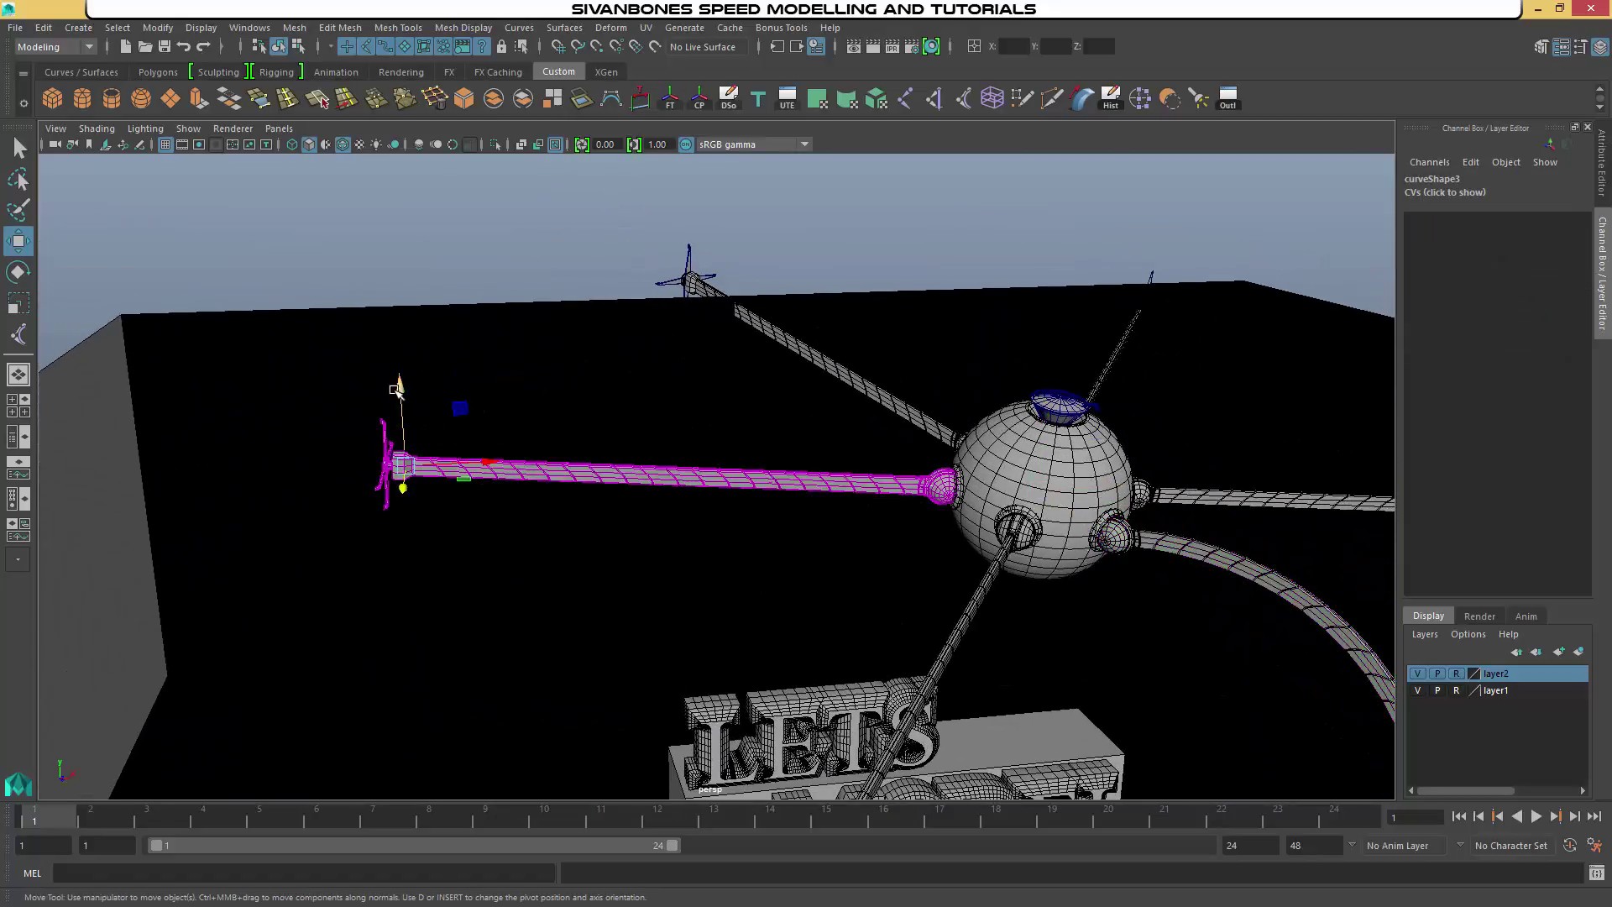
pyautogui.moveTo(398, 391); pyautogui.dragTo(417, 706)
pyautogui.keyDown('alt'); pyautogui.moveTo(428, 714); pyautogui.dragTo(248, 586, button='middle'); pyautogui.keyUp('alt')
pyautogui.moveTo(341, 644); pyautogui.dragTo(588, 644)
# Shape the front left leg into a rounded arch by raising and shifting its curve's middle control vertices
pyautogui.moveTo(568, 320); pyautogui.dragTo(619, 377)
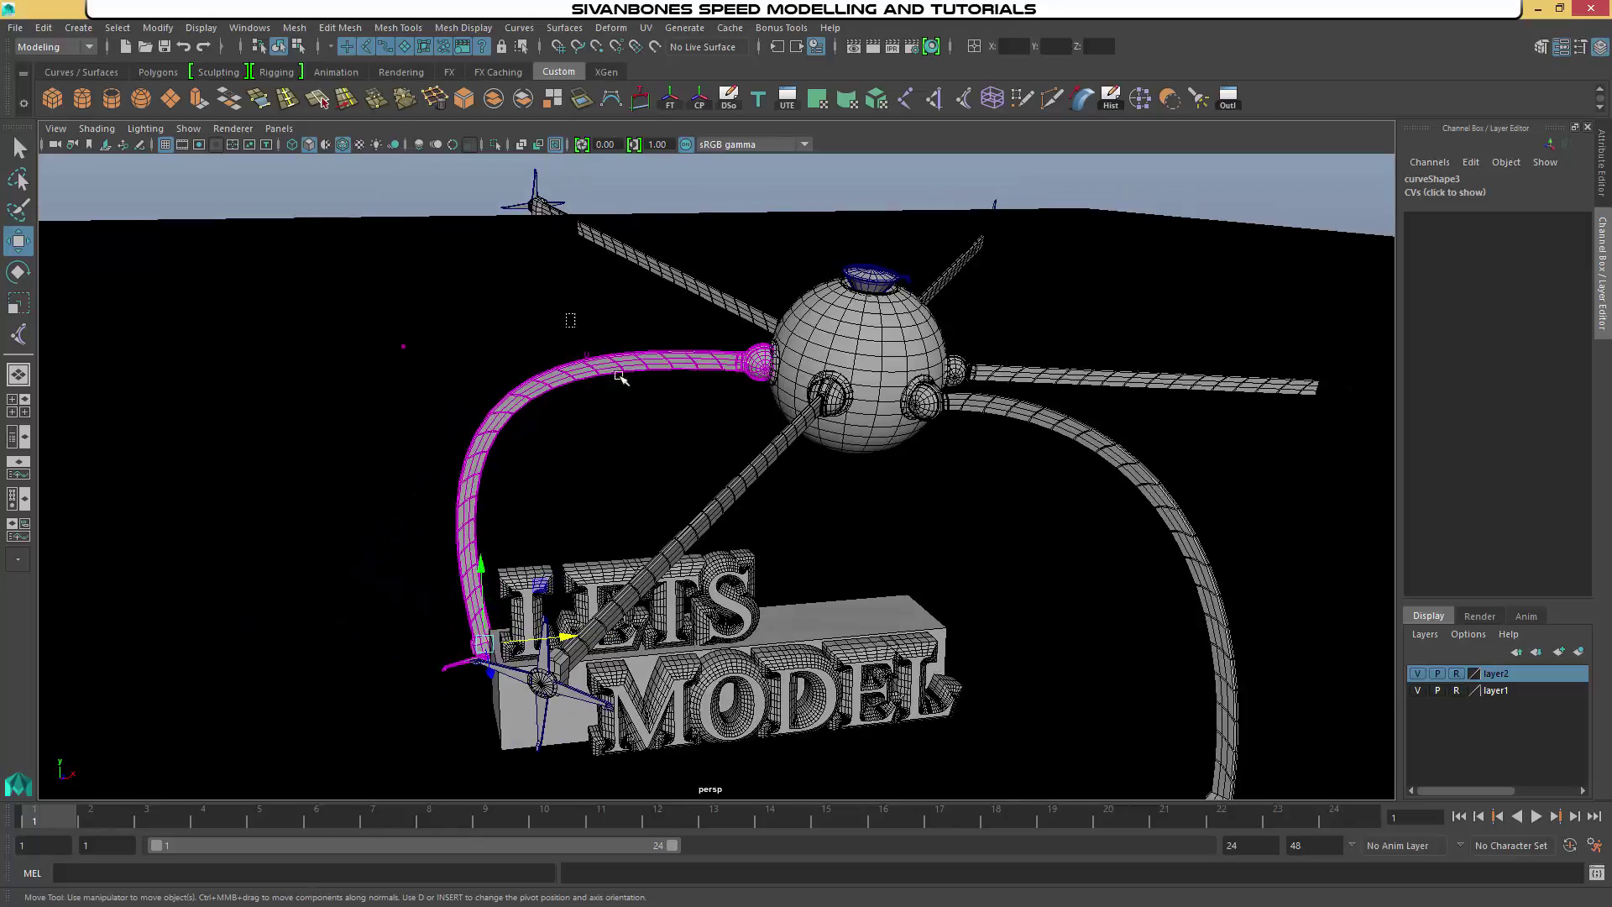
pyautogui.moveTo(589, 275); pyautogui.dragTo(586, 214)
pyautogui.keyDown('alt'); pyautogui.moveTo(592, 239); pyautogui.dragTo(810, 374); pyautogui.keyUp('alt')
pyautogui.moveTo(656, 428); pyautogui.dragTo(581, 424)
pyautogui.keyDown('alt'); pyautogui.moveTo(477, 405); pyautogui.dragTo(307, 340); pyautogui.keyUp('alt')
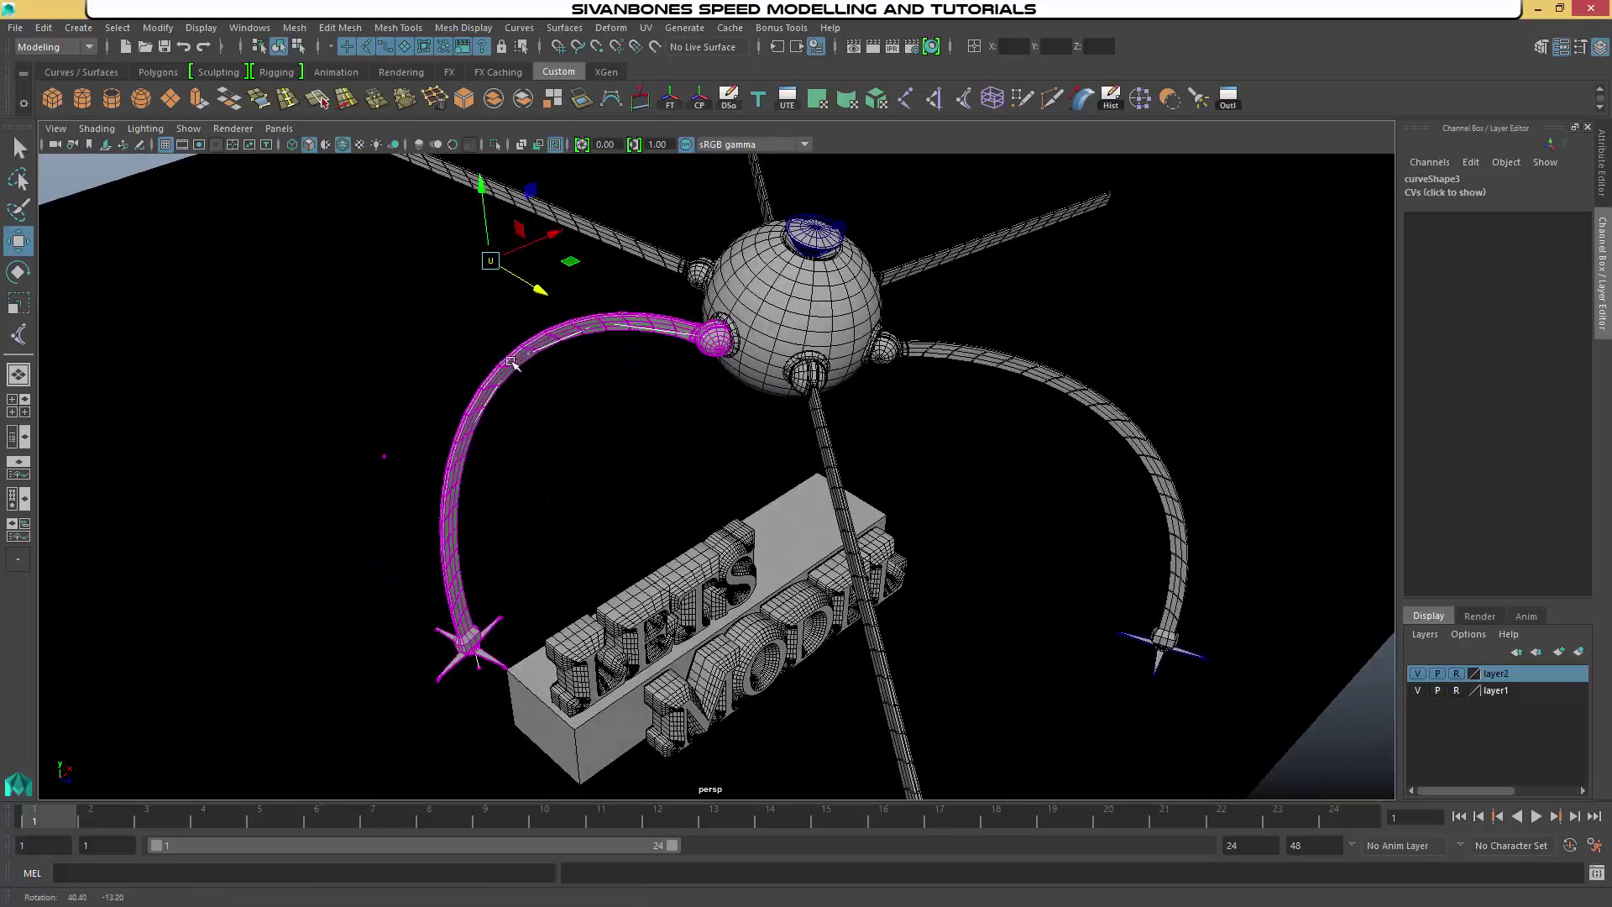
pyautogui.moveTo(557, 236); pyautogui.dragTo(608, 215)
pyautogui.keyDown('alt'); pyautogui.moveTo(489, 294); pyautogui.dragTo(412, 343); pyautogui.keyUp('alt')
pyautogui.moveTo(329, 219); pyautogui.dragTo(328, 215)
pyautogui.moveTo(349, 356); pyautogui.dragTo(412, 391)
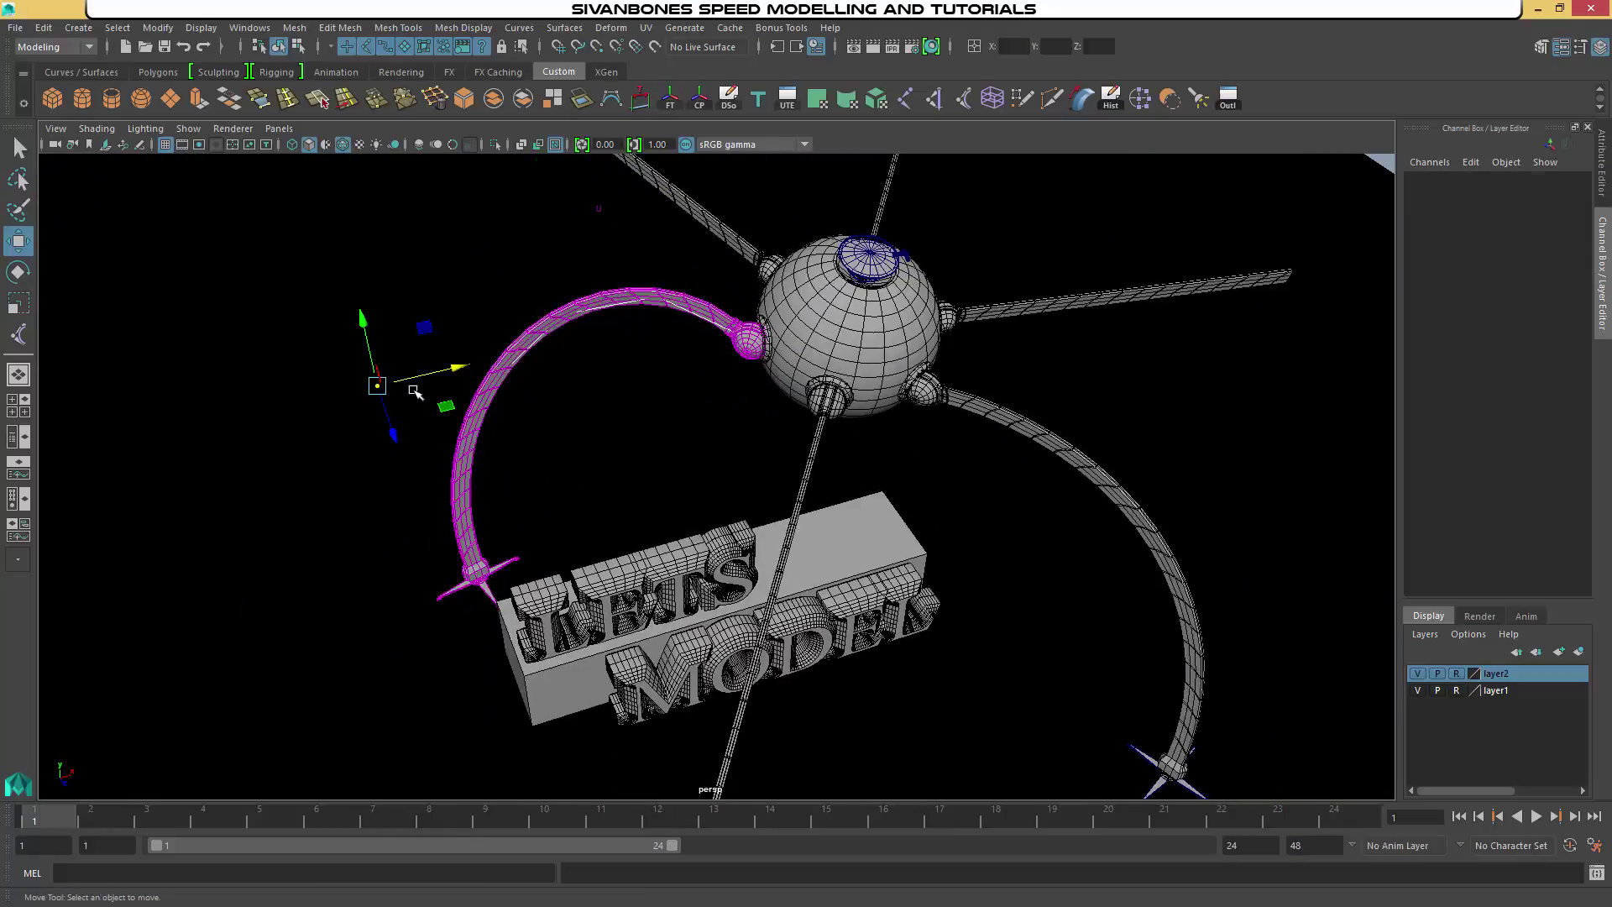
pyautogui.moveTo(362, 320); pyautogui.dragTo(340, 209)
pyautogui.moveTo(433, 260); pyautogui.dragTo(484, 252)
pyautogui.keyDown('alt'); pyautogui.moveTo(459, 269); pyautogui.dragTo(760, 331); pyautogui.keyUp('alt')
pyautogui.moveTo(663, 313); pyautogui.dragTo(593, 303)
# Try moving the front left leg's tip control vertices closer to the LETS text, and undo the last change
pyautogui.moveTo(504, 604); pyautogui.dragTo(642, 797)
pyautogui.keyDown('alt'); pyautogui.moveTo(651, 655); pyautogui.dragTo(482, 659); pyautogui.keyUp('alt')
pyautogui.moveTo(477, 606); pyautogui.dragTo(608, 673)
pyautogui.keyDown('alt'); pyautogui.moveTo(638, 579); pyautogui.dragTo(537, 625); pyautogui.keyUp('alt')
pyautogui.moveTo(579, 549); pyautogui.dragTo(730, 654)
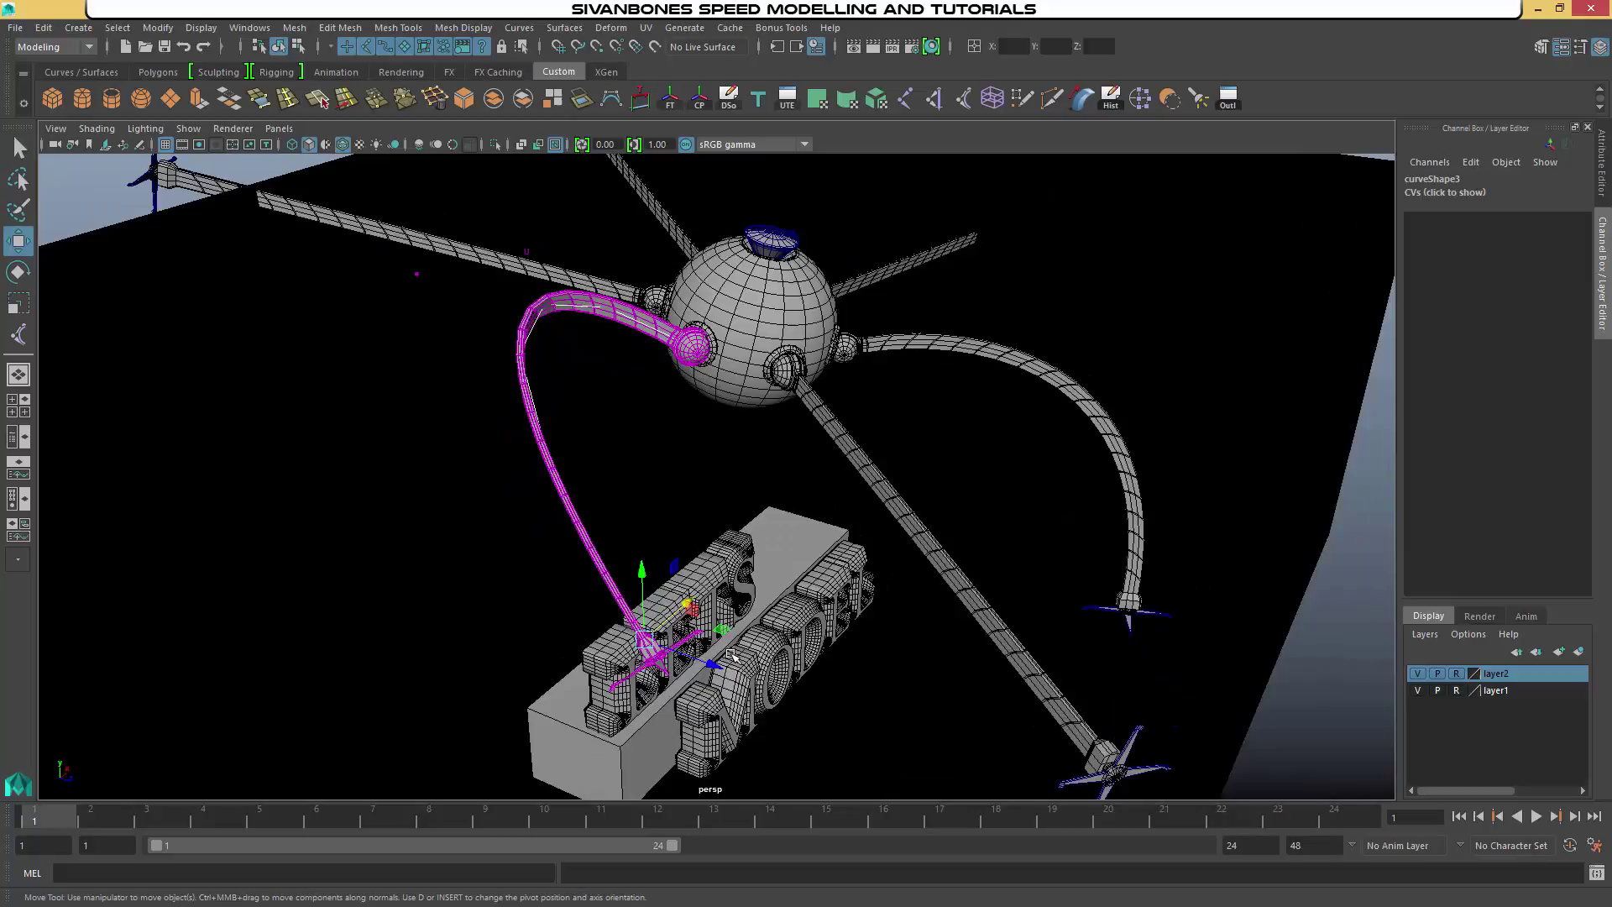
pyautogui.click(477, 276)
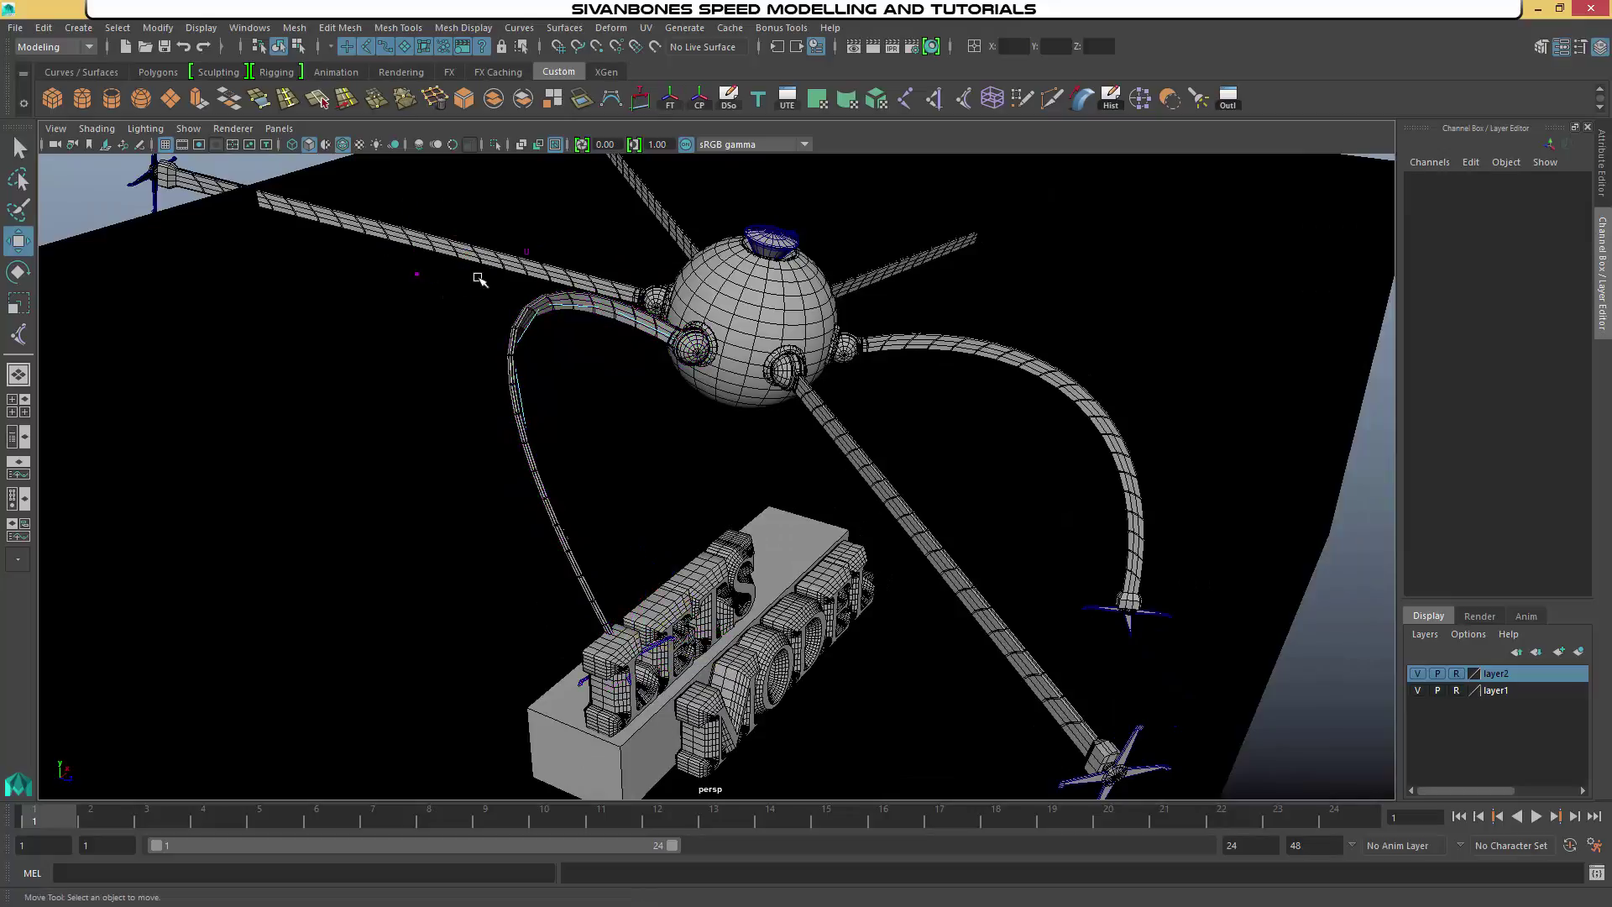
pyautogui.hotkey('ctrl', 'z')
# Reposition the upper bend's control vertices so the front left leg's claw rests at the top corner of the L
pyautogui.moveTo(481, 291); pyautogui.dragTo(399, 254)
pyautogui.keyDown('alt'); pyautogui.moveTo(651, 321); pyautogui.dragTo(505, 313); pyautogui.keyUp('alt')
pyautogui.moveTo(518, 194); pyautogui.dragTo(391, 282)
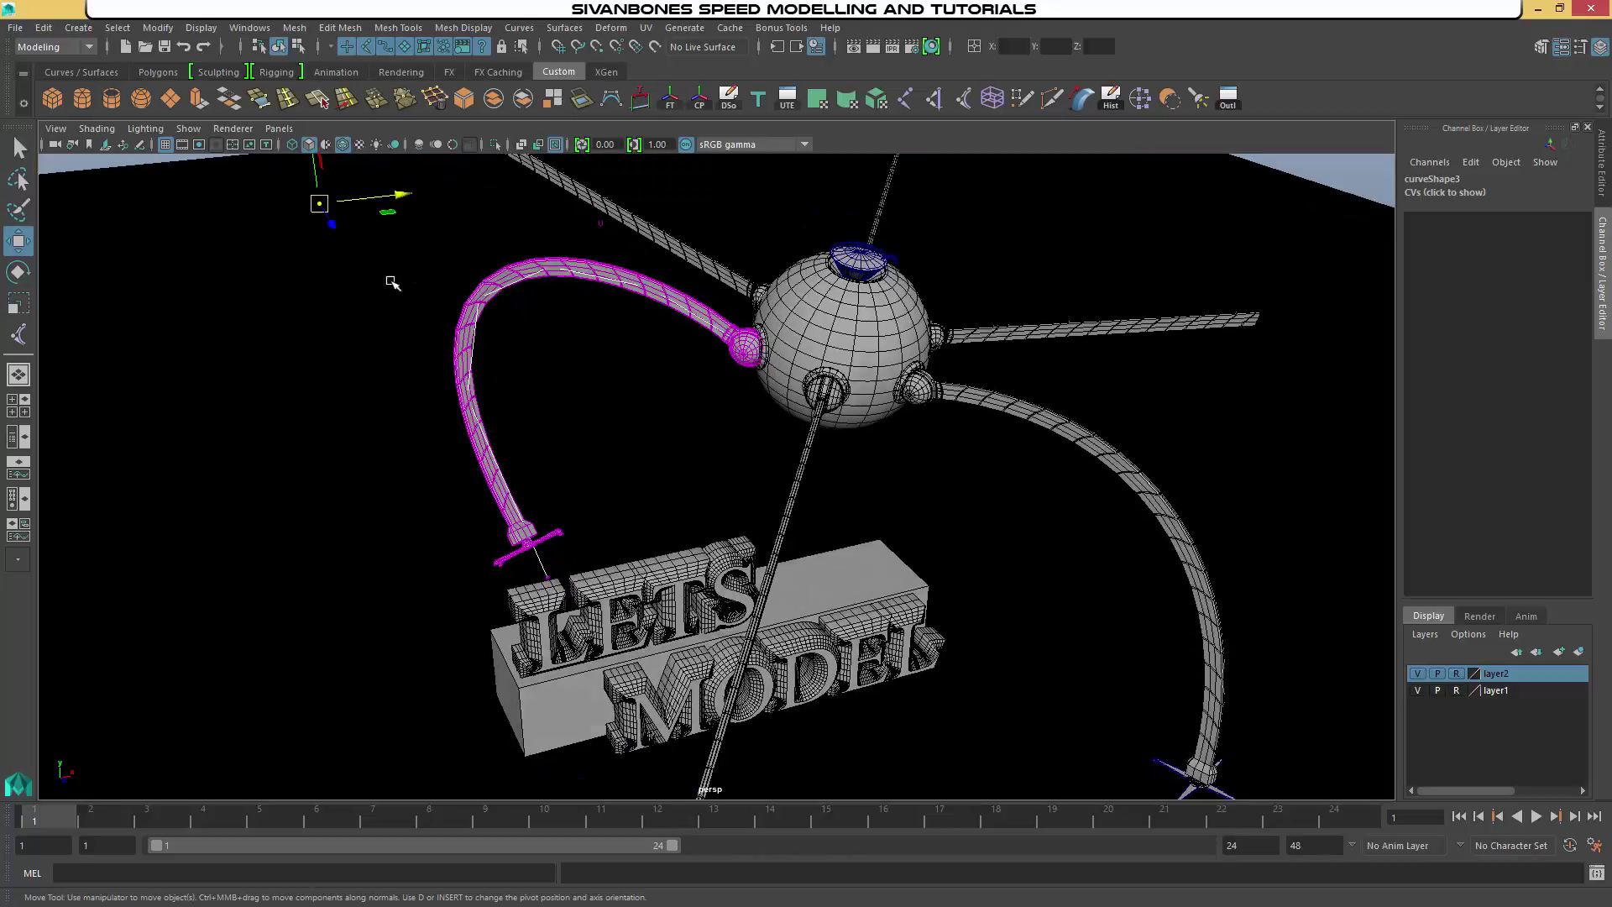
pyautogui.moveTo(335, 228); pyautogui.dragTo(356, 260)
pyautogui.moveTo(623, 563); pyautogui.dragTo(595, 570)
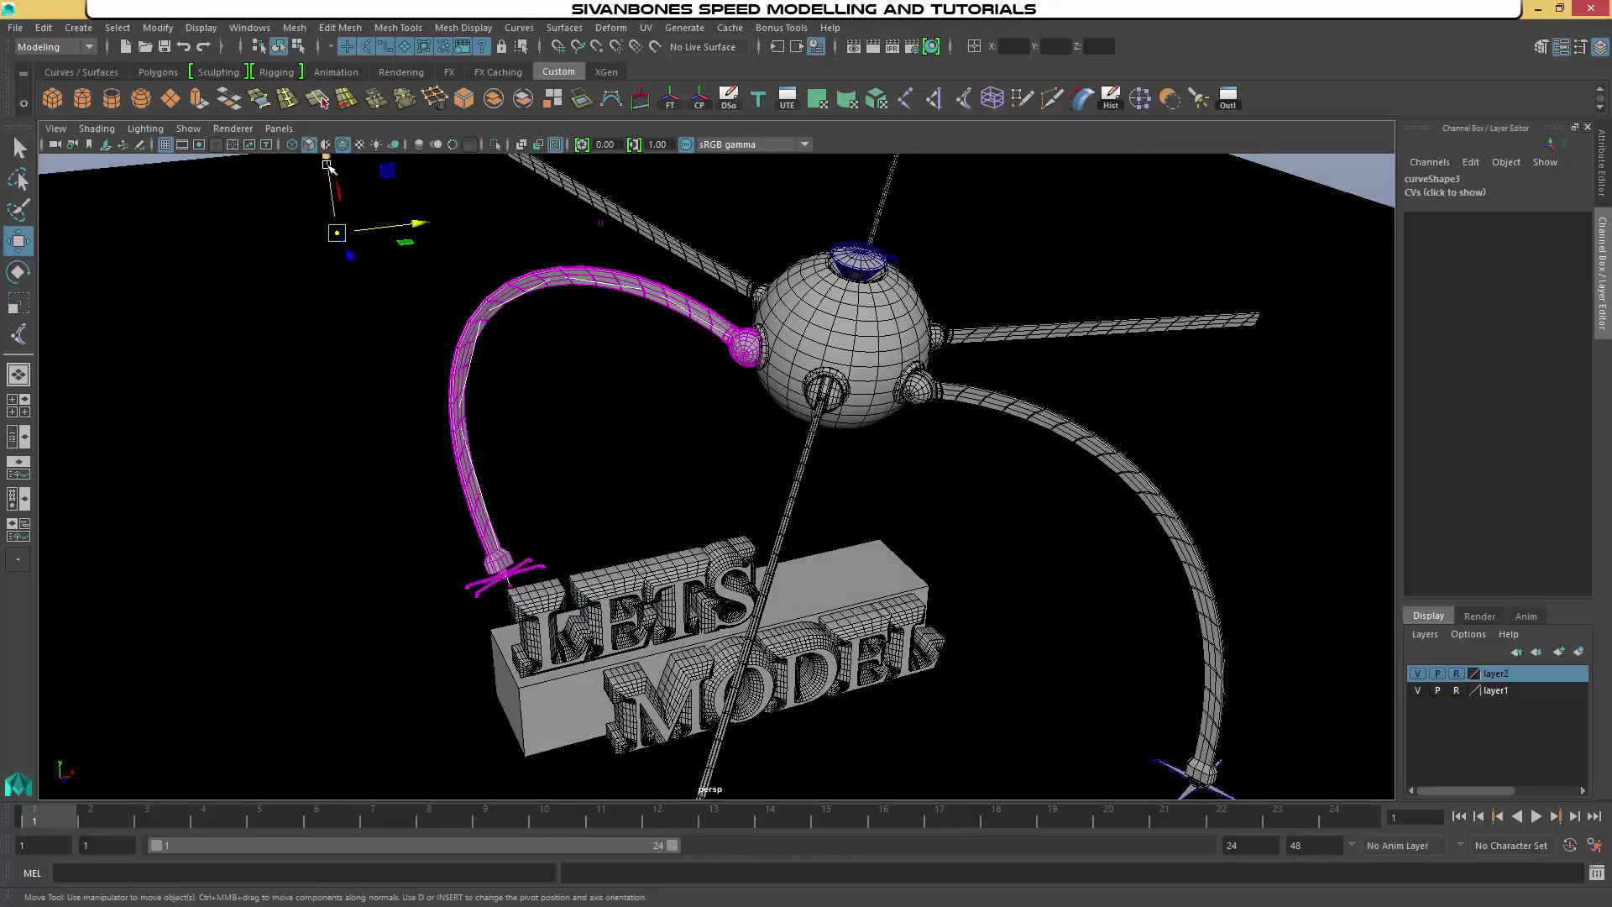
pyautogui.moveTo(327, 165); pyautogui.dragTo(336, 204)
# Rotate the front left leg's claw fingers about -39.6 degrees in Z so they close around the L of LETS
pyautogui.keyDown('alt'); pyautogui.moveTo(672, 631); pyautogui.dragTo(724, 533); pyautogui.keyUp('alt')
pyautogui.scroll(3, 580, 587)
pyautogui.keyDown('alt'); pyautogui.moveTo(568, 592); pyautogui.dragTo(617, 564, button='middle'); pyautogui.keyUp('alt')
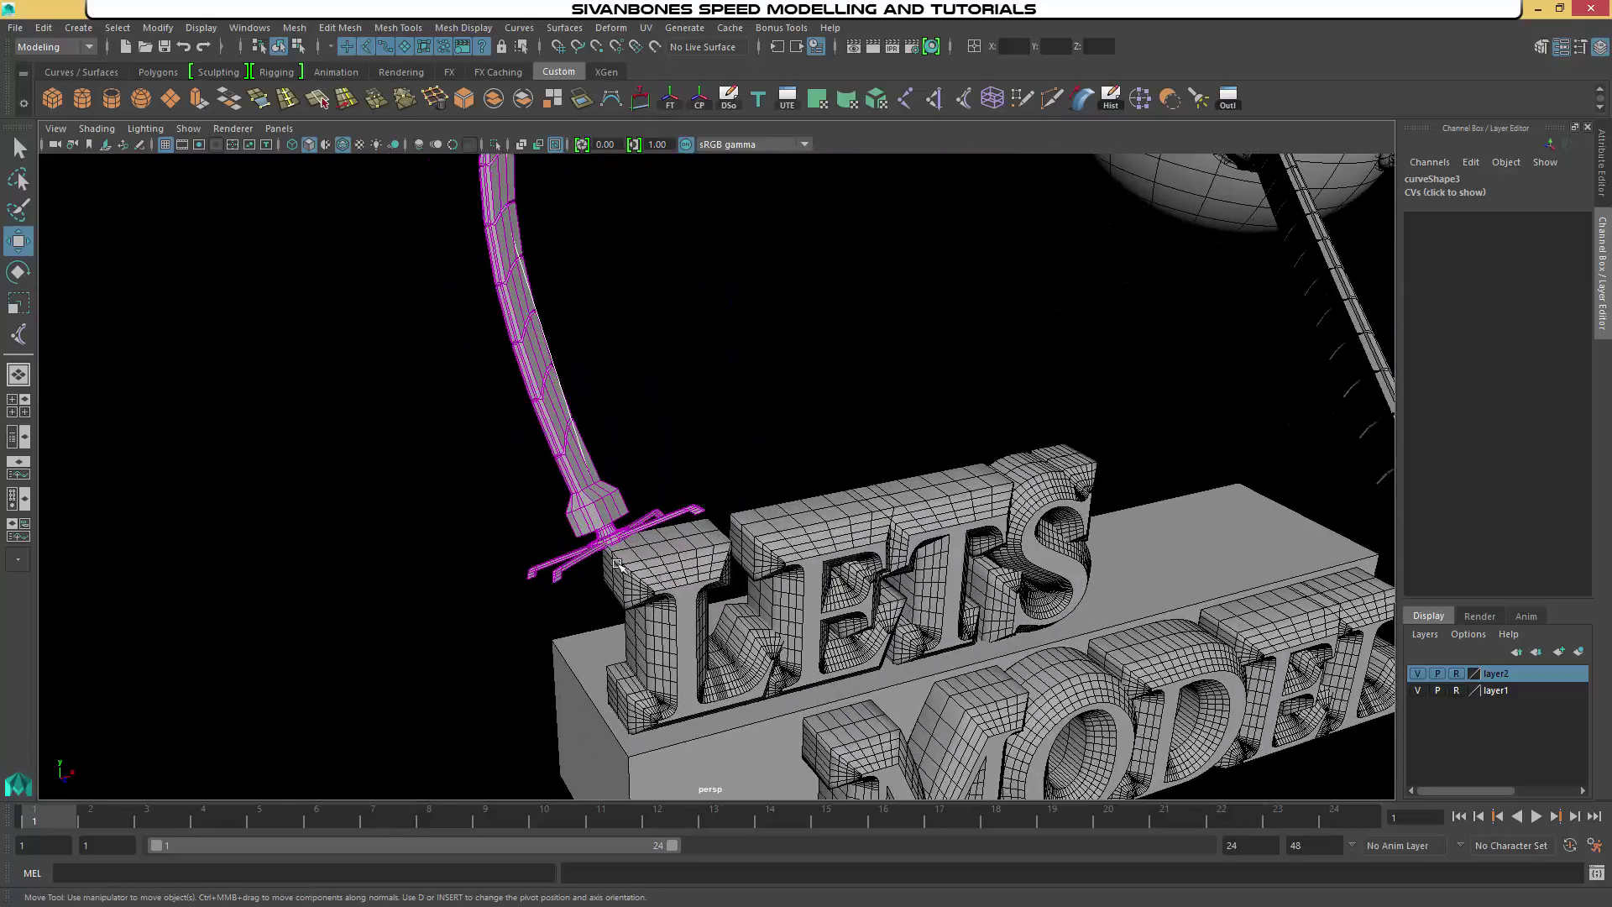
pyautogui.click(666, 523)
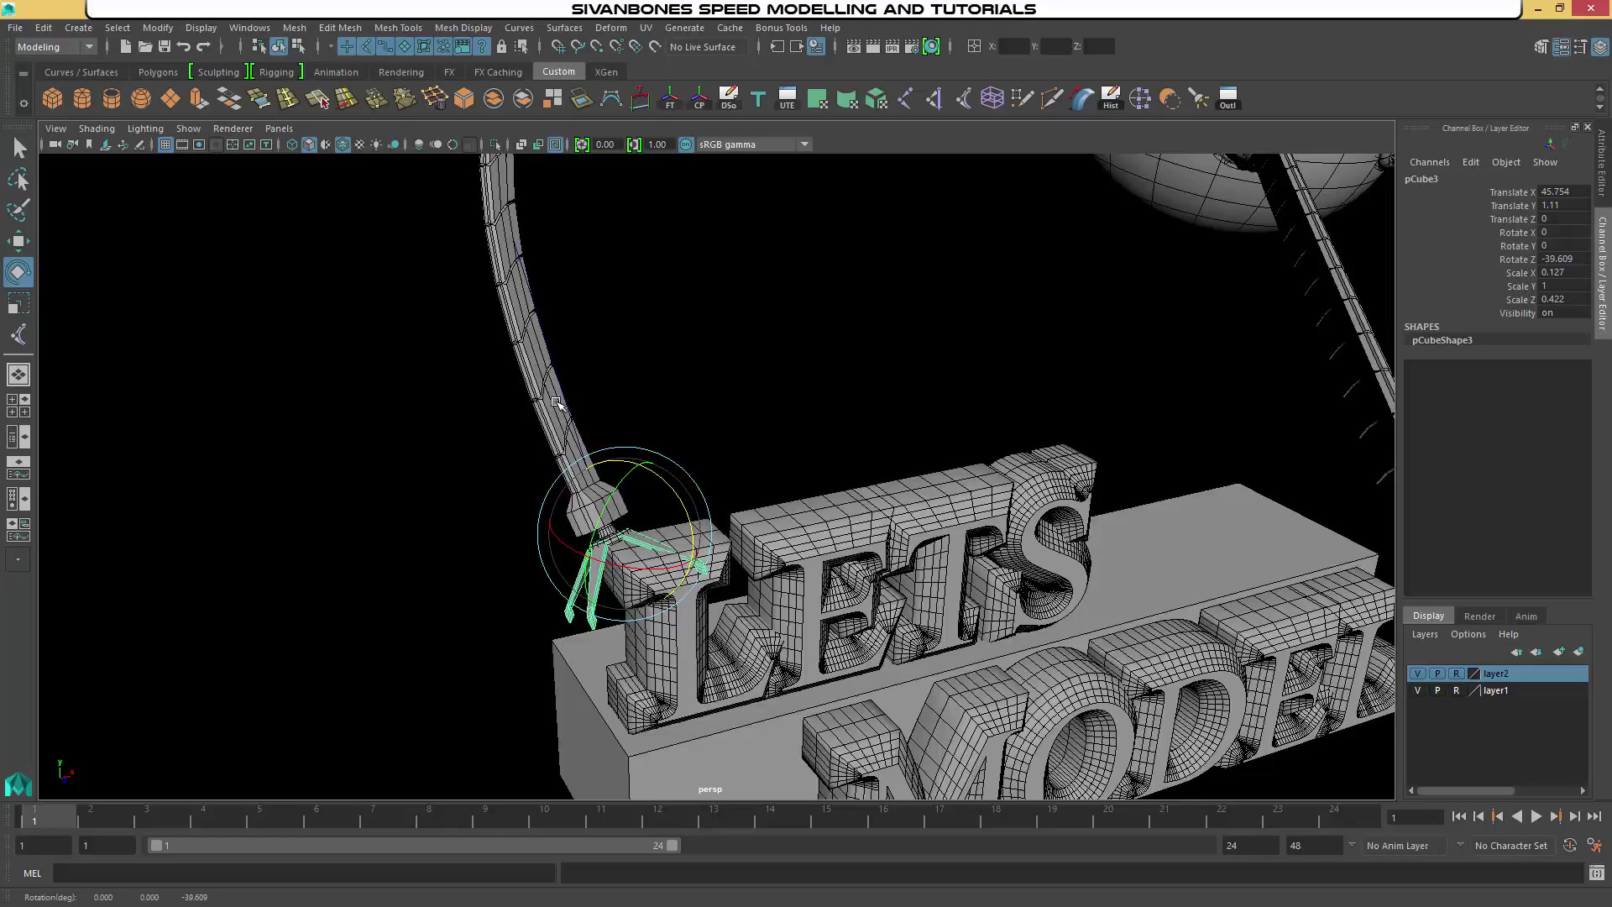
pyautogui.click(852, 435)
pyautogui.keyDown('alt'); pyautogui.moveTo(852, 435); pyautogui.dragTo(883, 446); pyautogui.keyUp('alt')
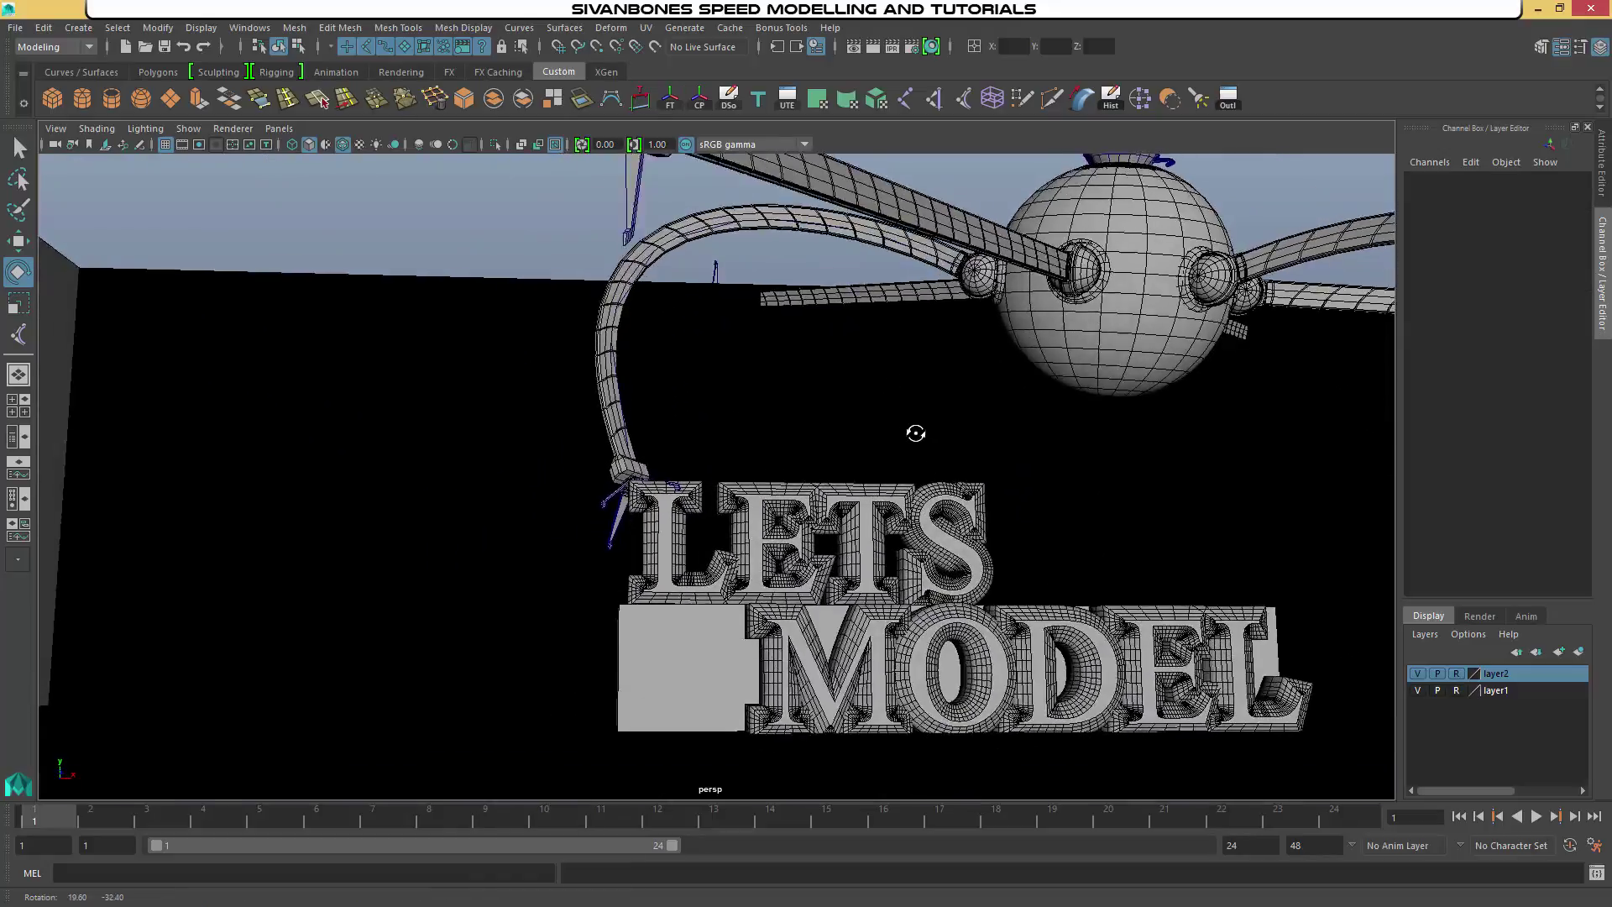
pyautogui.keyDown('alt'); pyautogui.moveTo(915, 433); pyautogui.dragTo(682, 385); pyautogui.keyUp('alt')
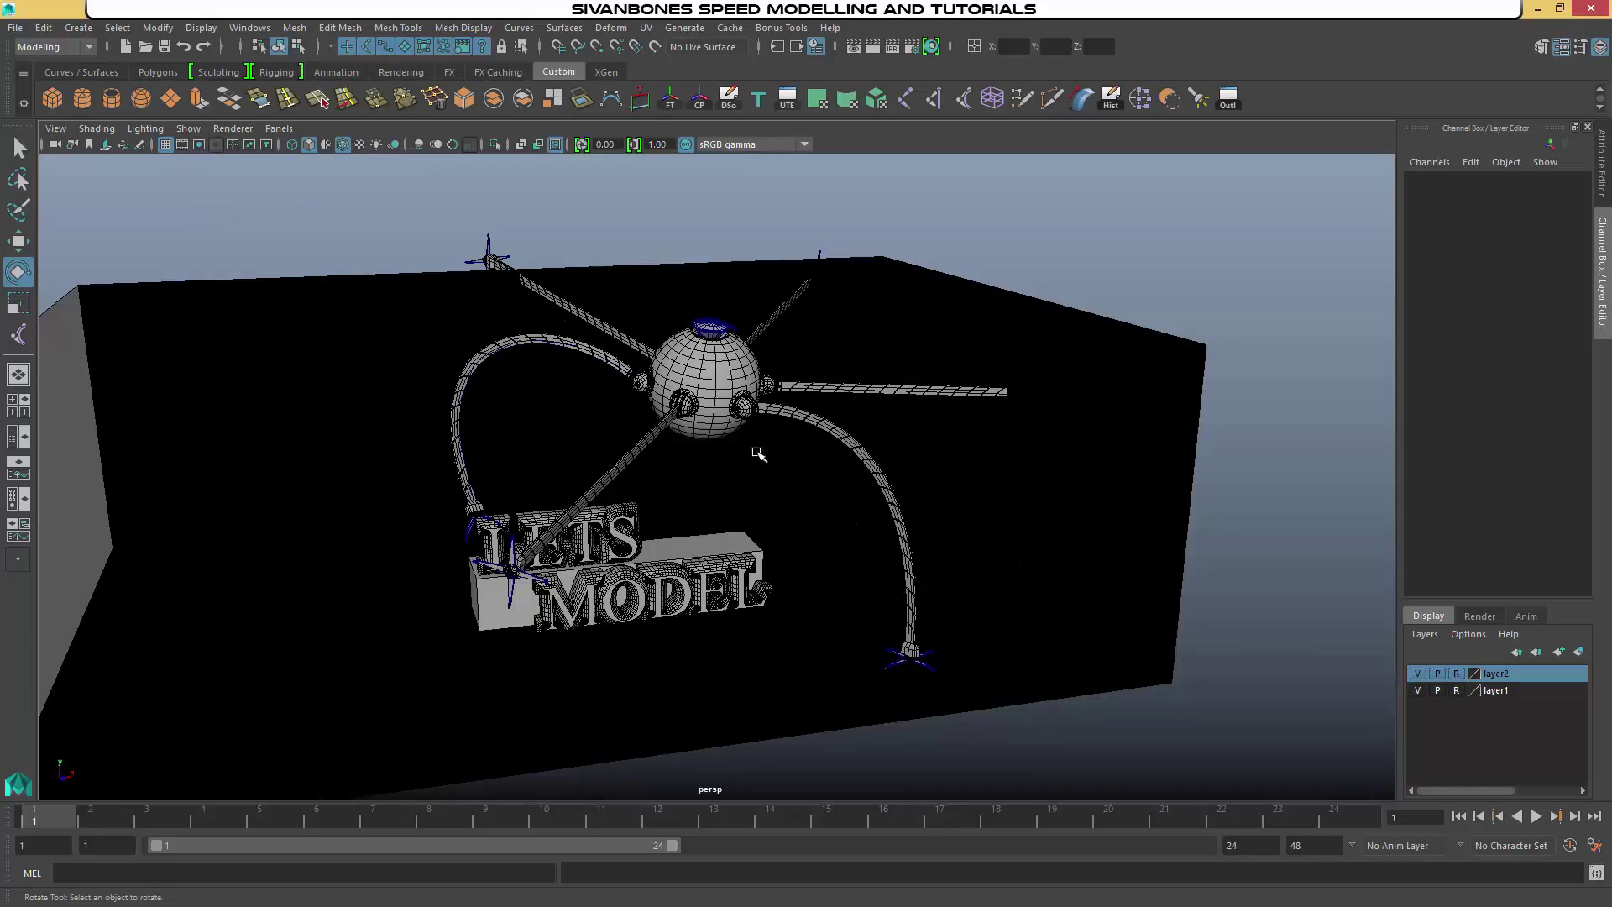
pyautogui.keyDown('alt'); pyautogui.moveTo(776, 501); pyautogui.dragTo(803, 493); pyautogui.keyUp('alt')
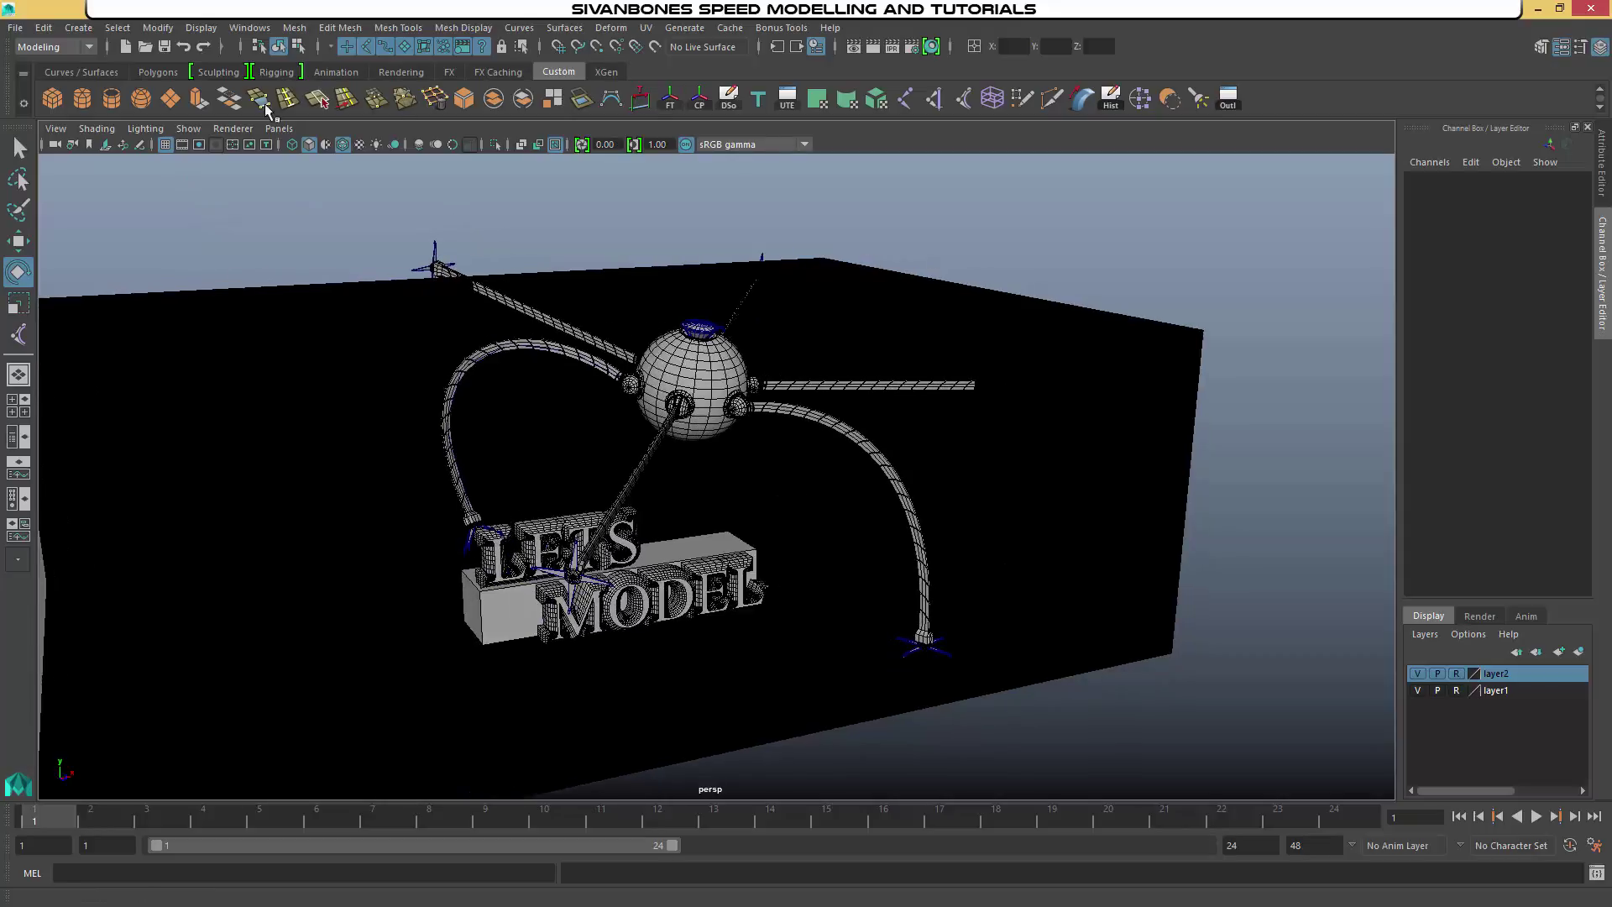
# Take both display layers out of reference mode and hide the NURBS curves in the viewport
pyautogui.click(1457, 690)
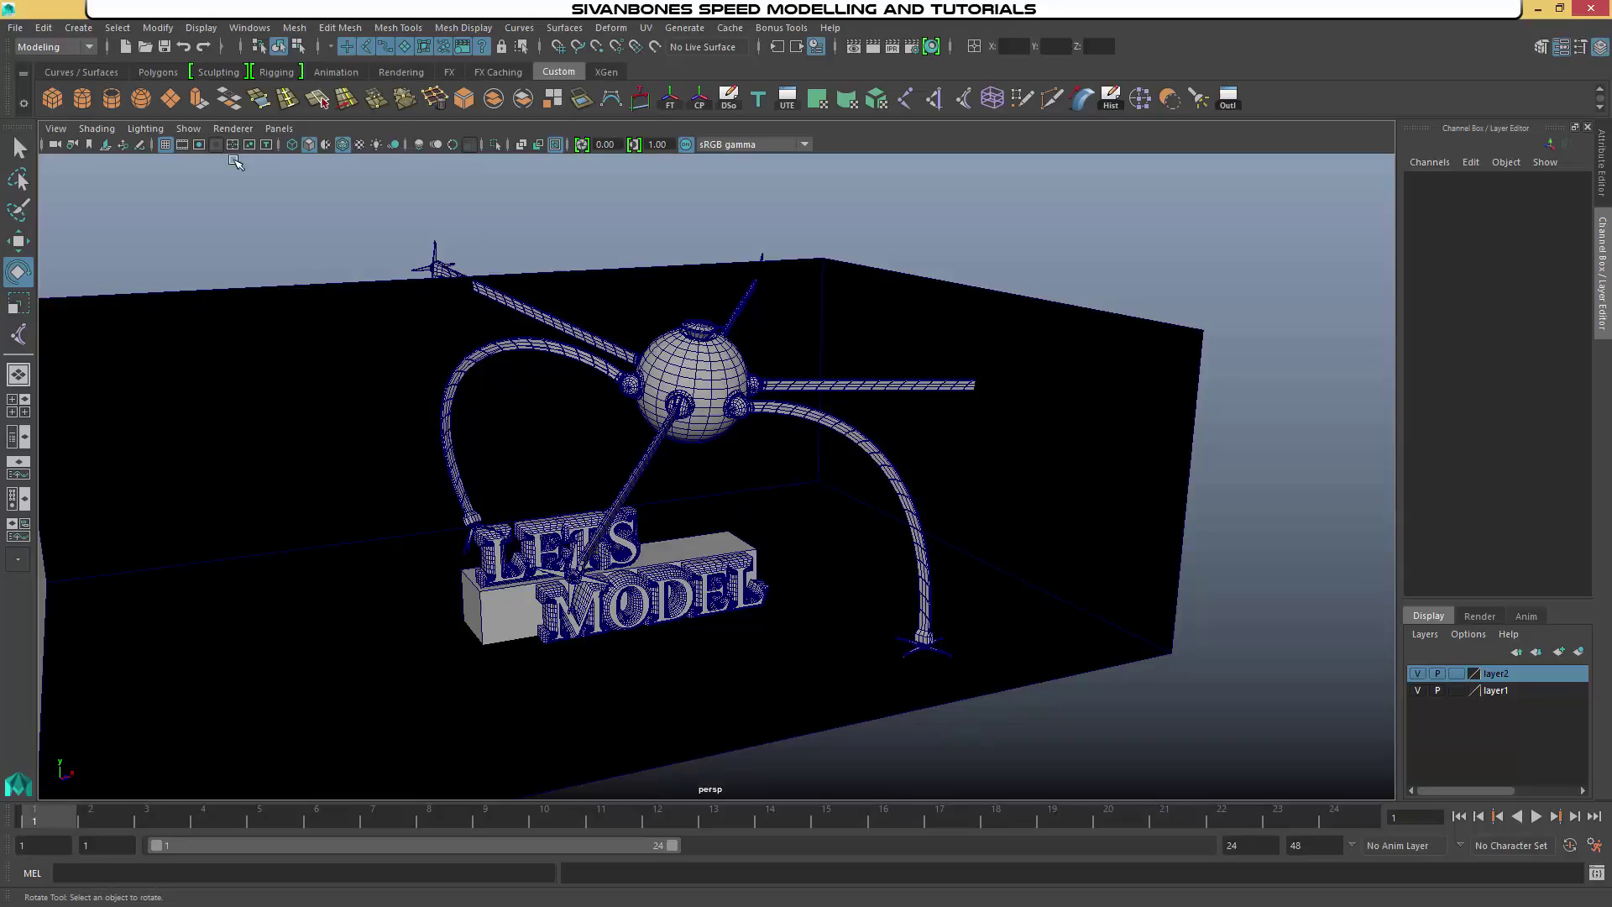
pyautogui.click(183, 131)
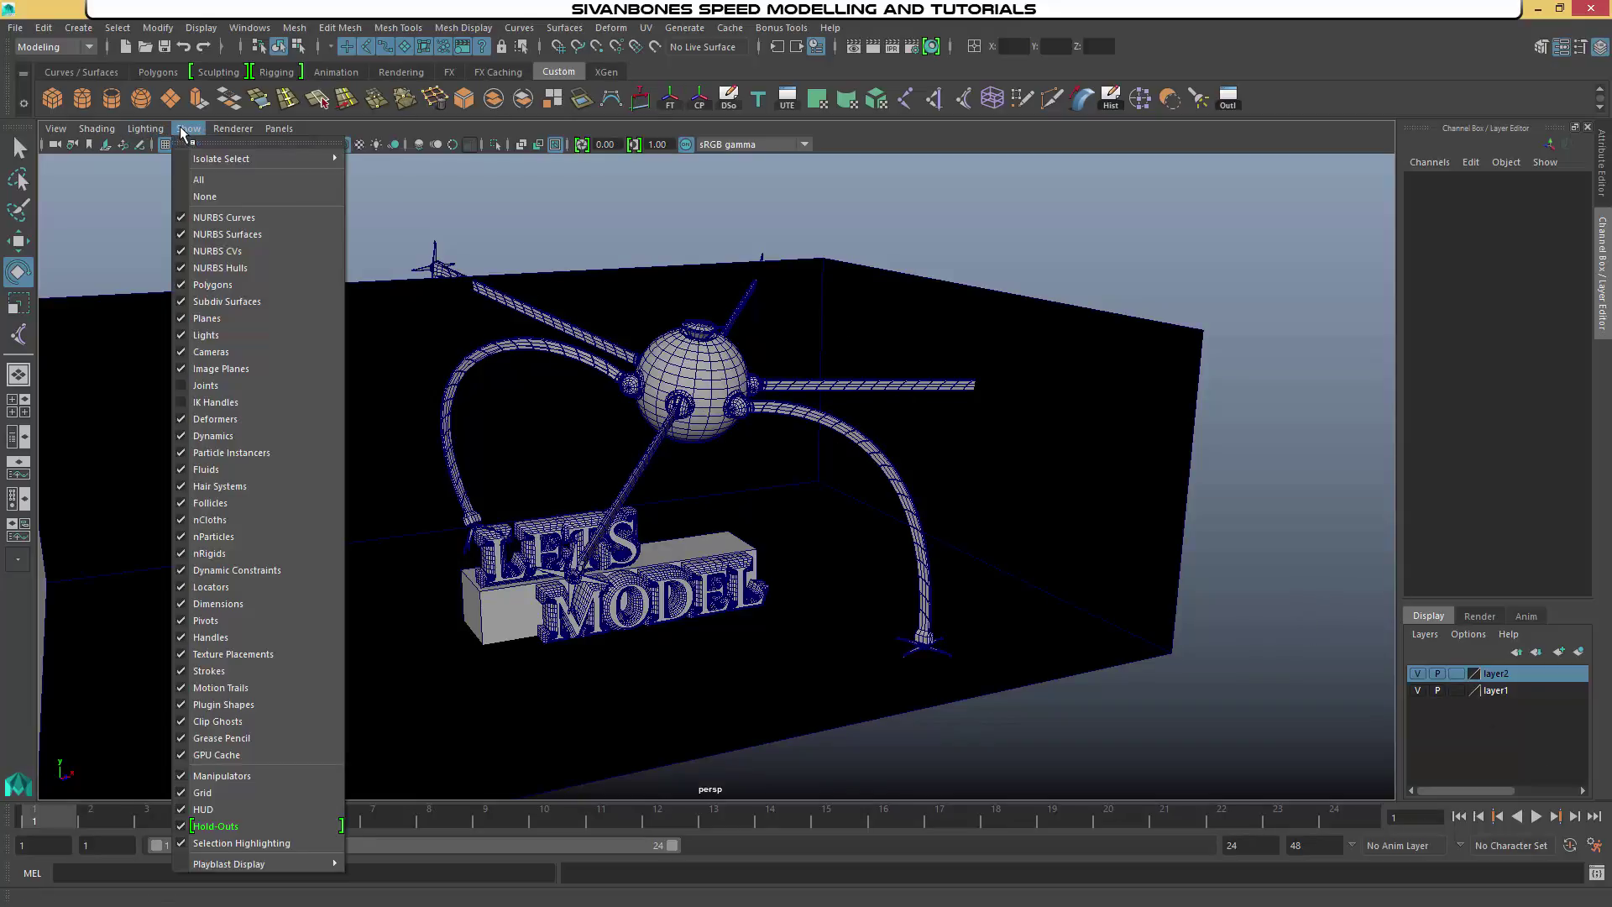
pyautogui.click(221, 220)
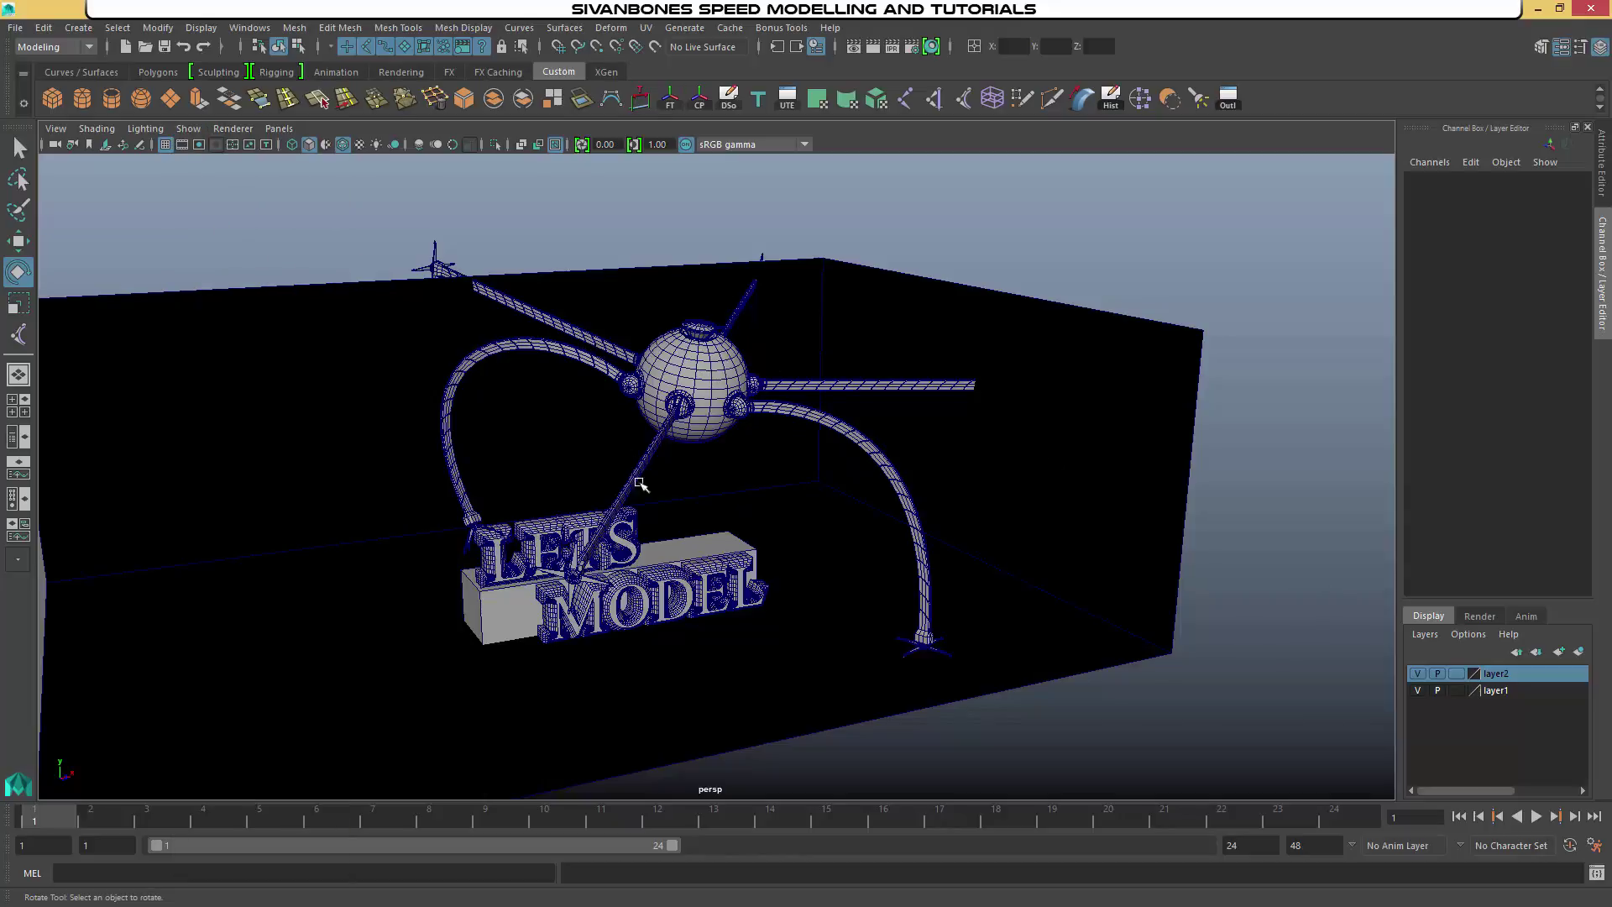
pyautogui.keyDown('alt'); pyautogui.moveTo(861, 478); pyautogui.dragTo(847, 459); pyautogui.keyUp('alt')
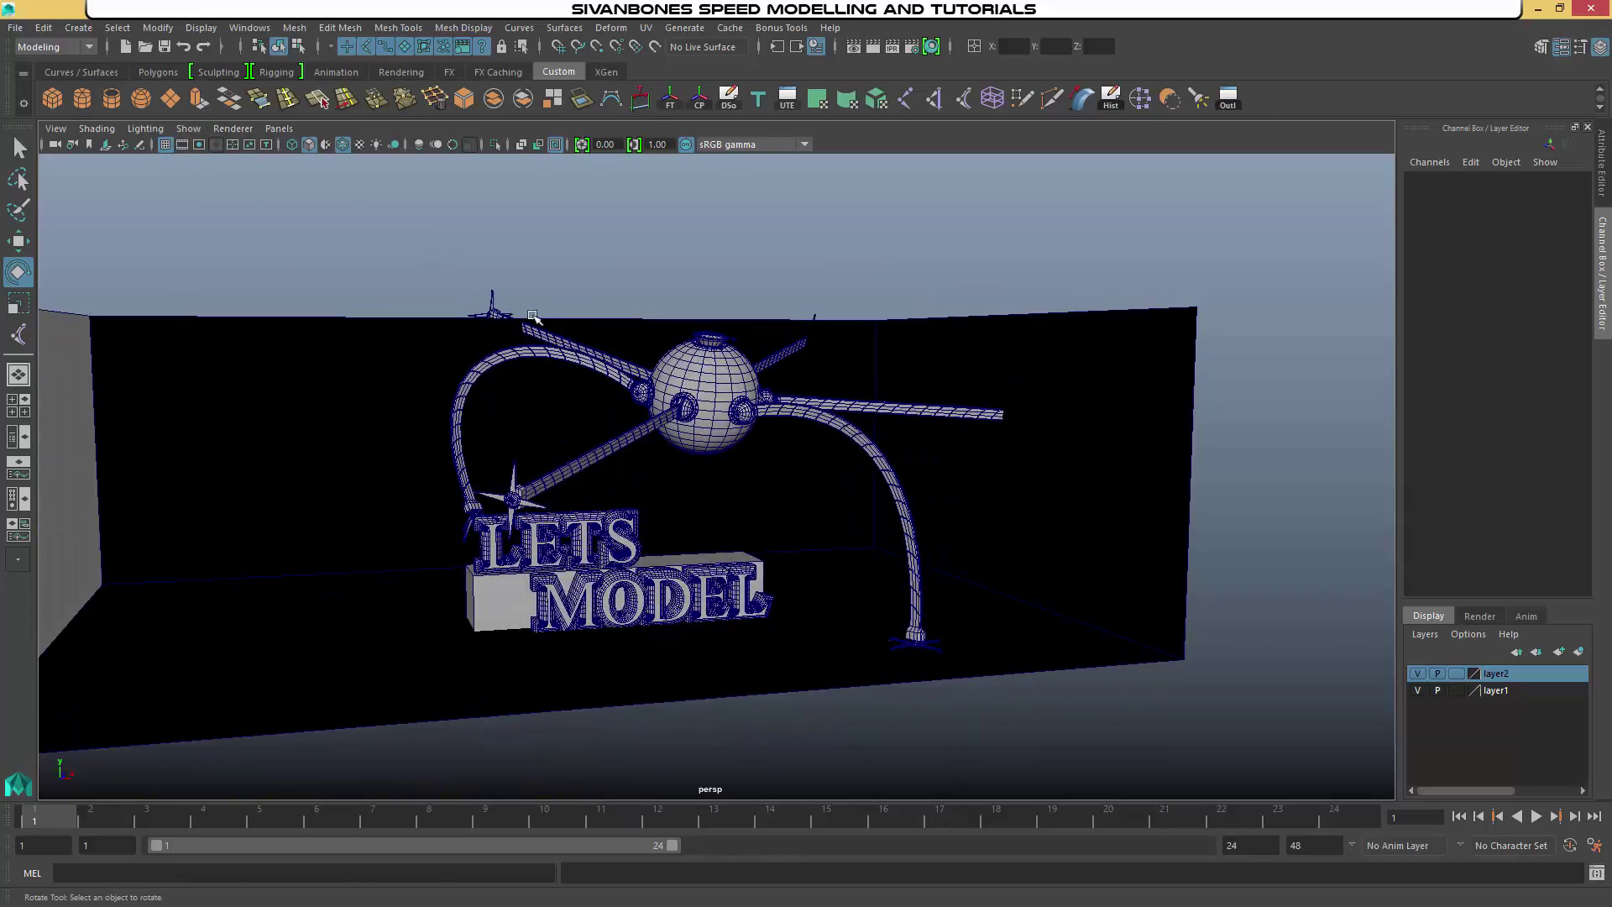
# Select the whole scene and create a new render layer containing the selected objects
pyautogui.moveTo(373, 243); pyautogui.dragTo(1216, 763)
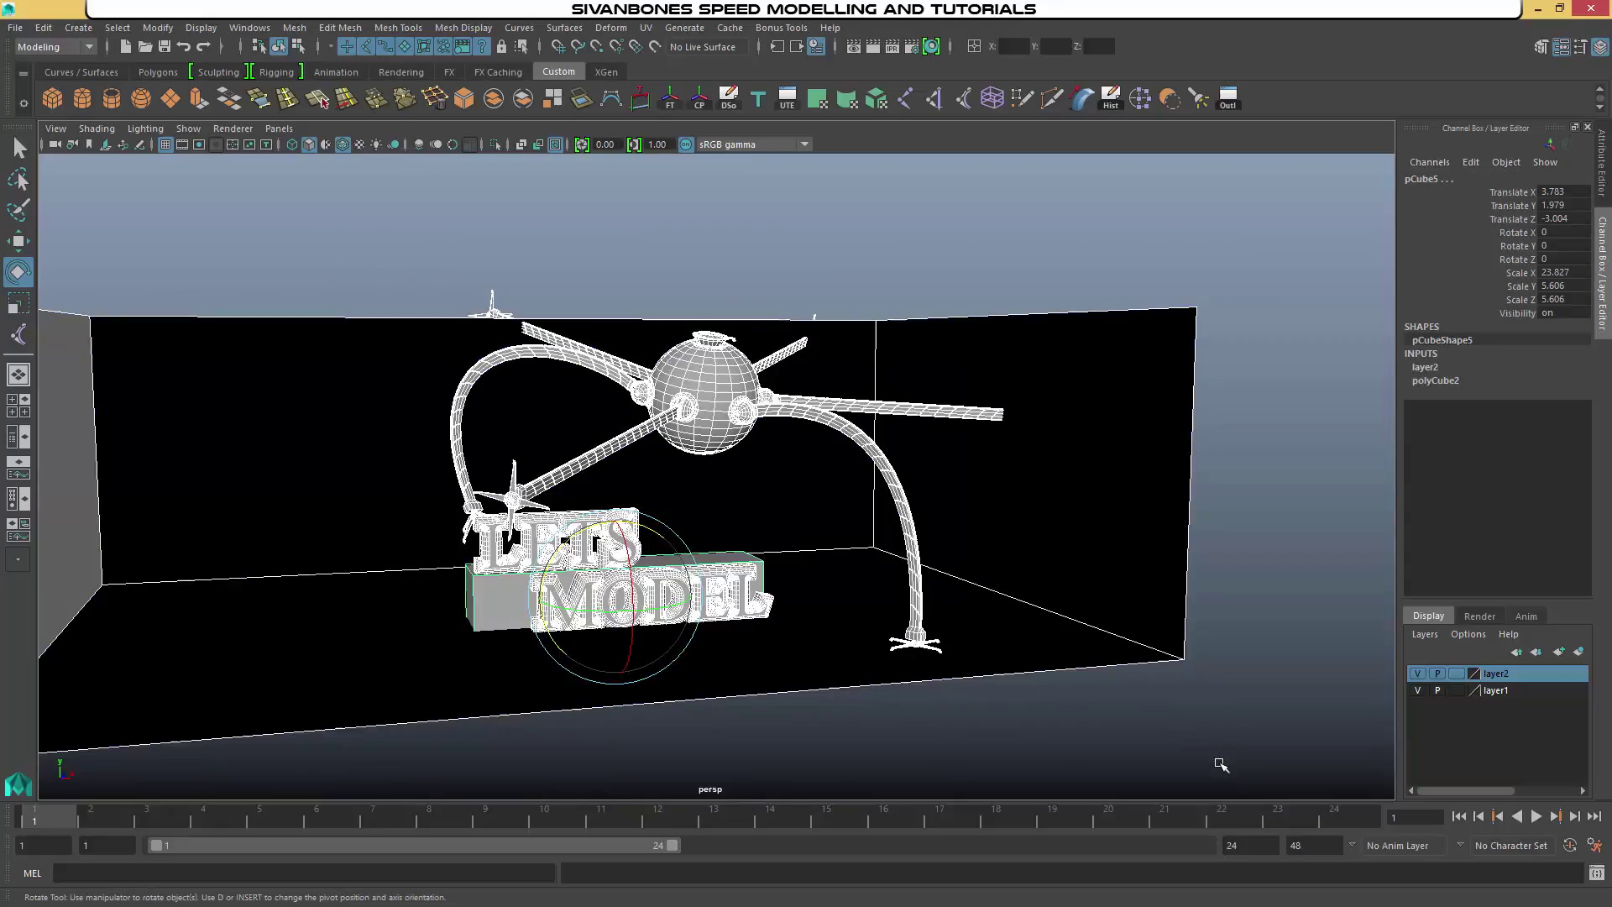
pyautogui.click(1481, 618)
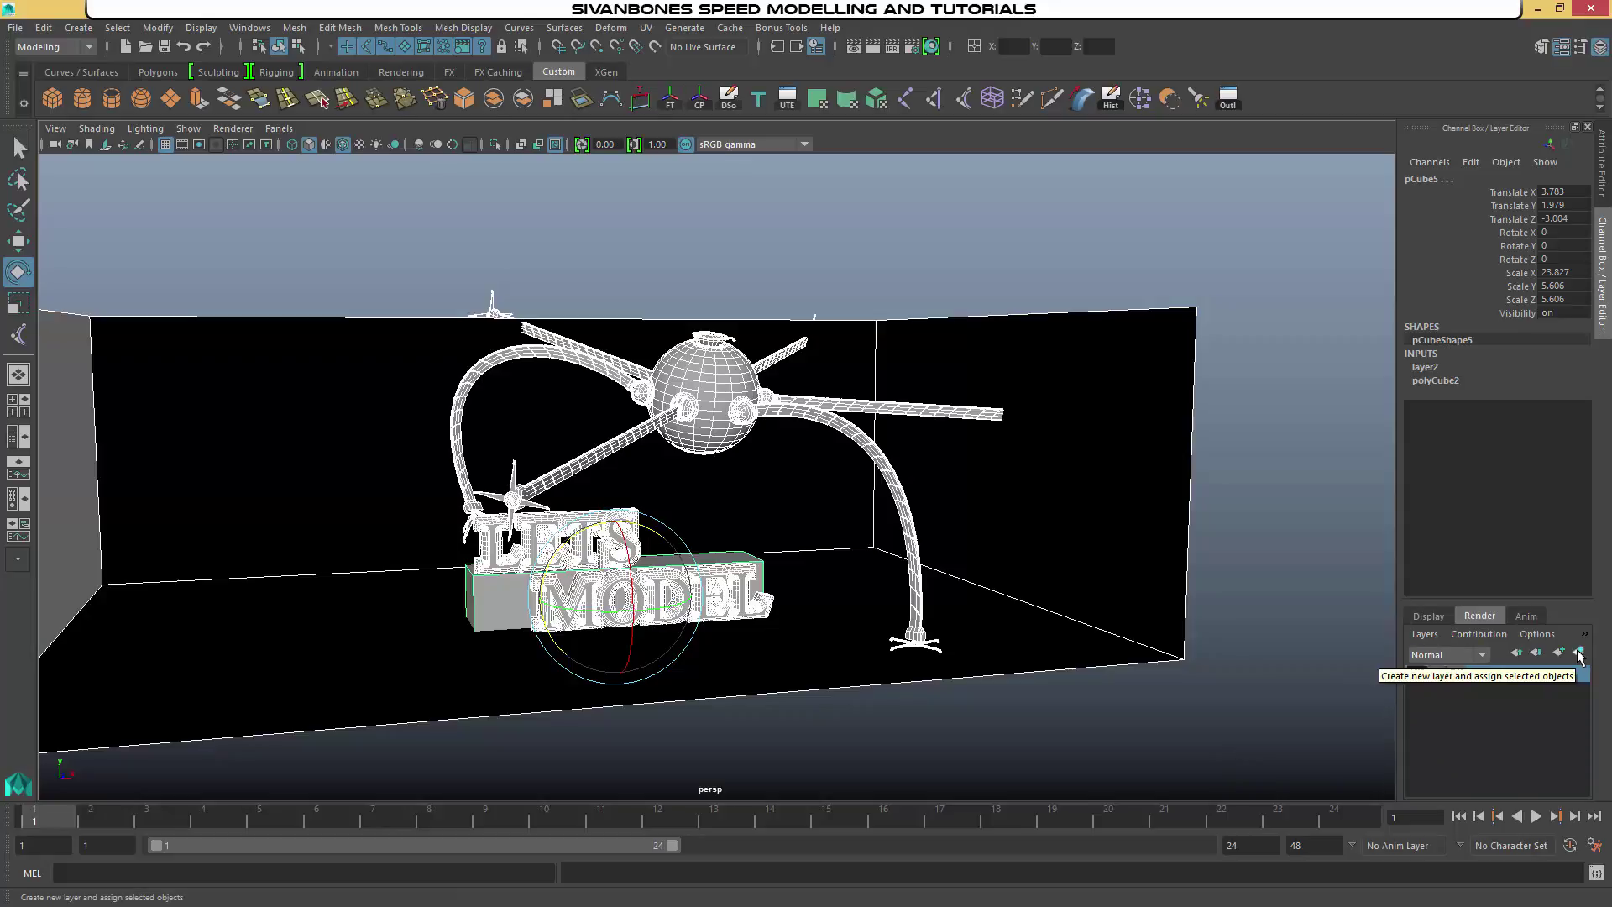
pyautogui.click(1579, 653)
pyautogui.click(1502, 676)
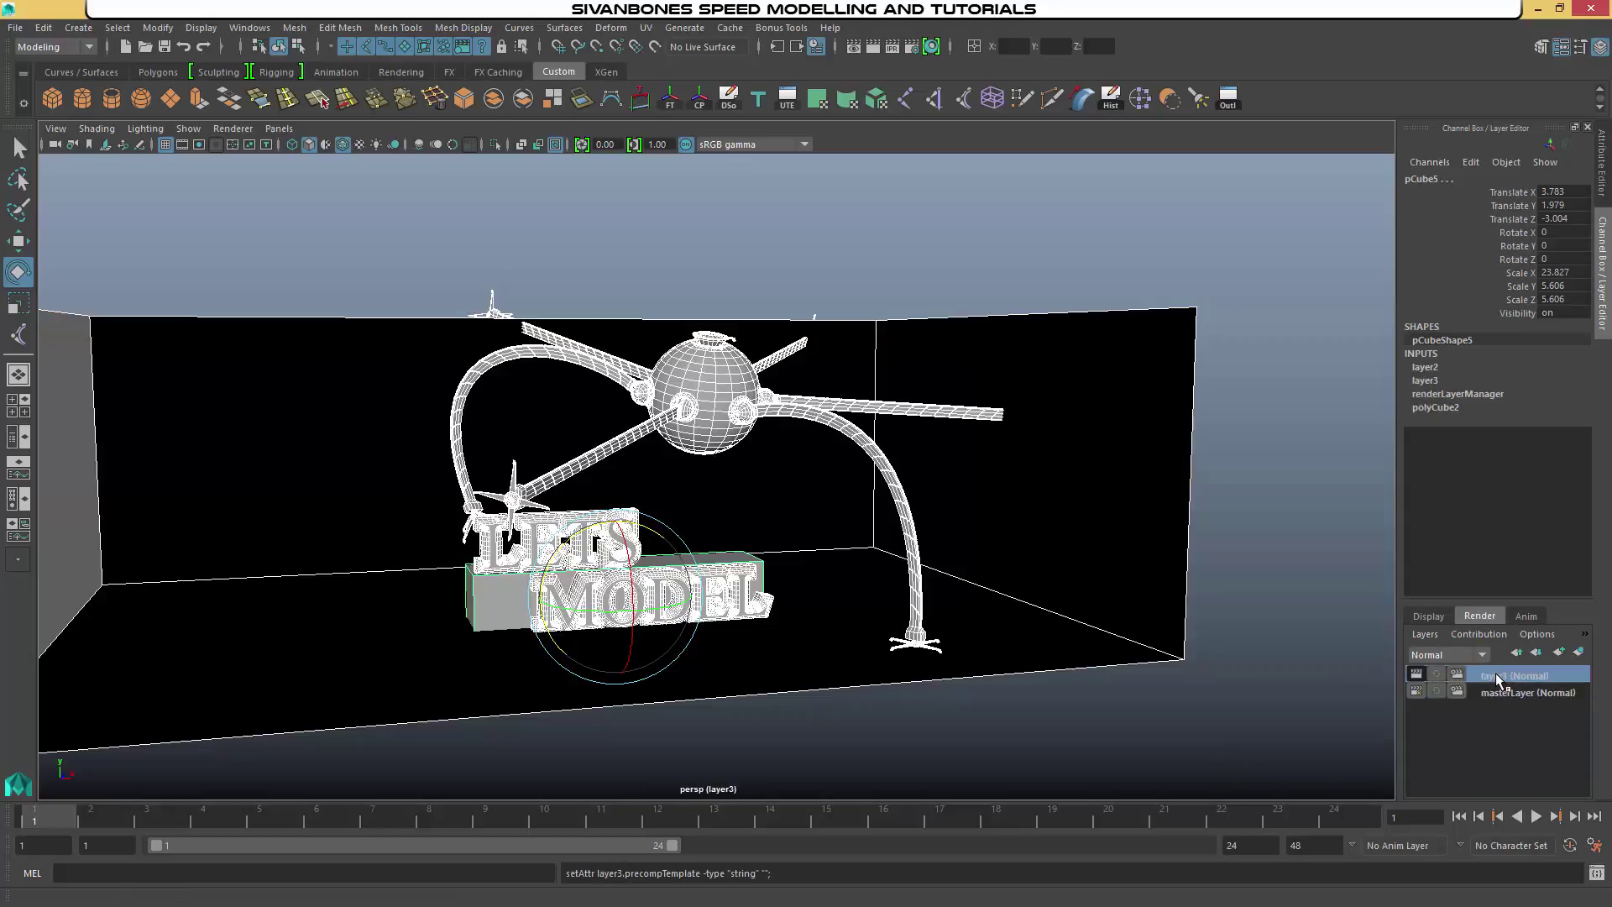
# Apply the Occlusion preset to the new render layer, layer3
pyautogui.rightClick(1499, 679)
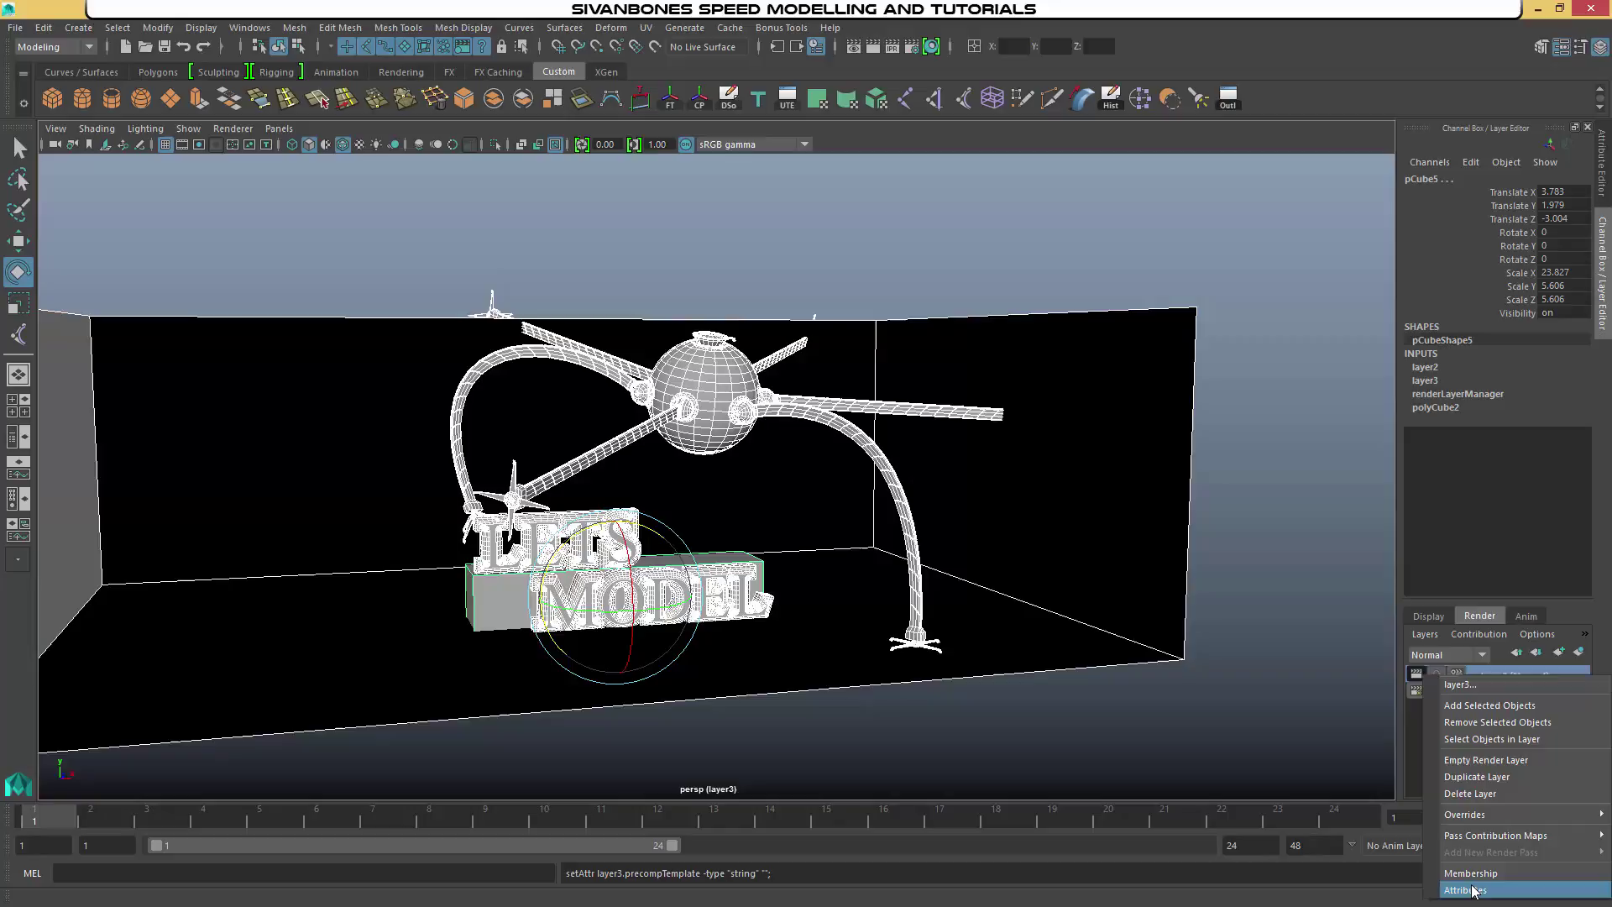
pyautogui.click(1511, 873)
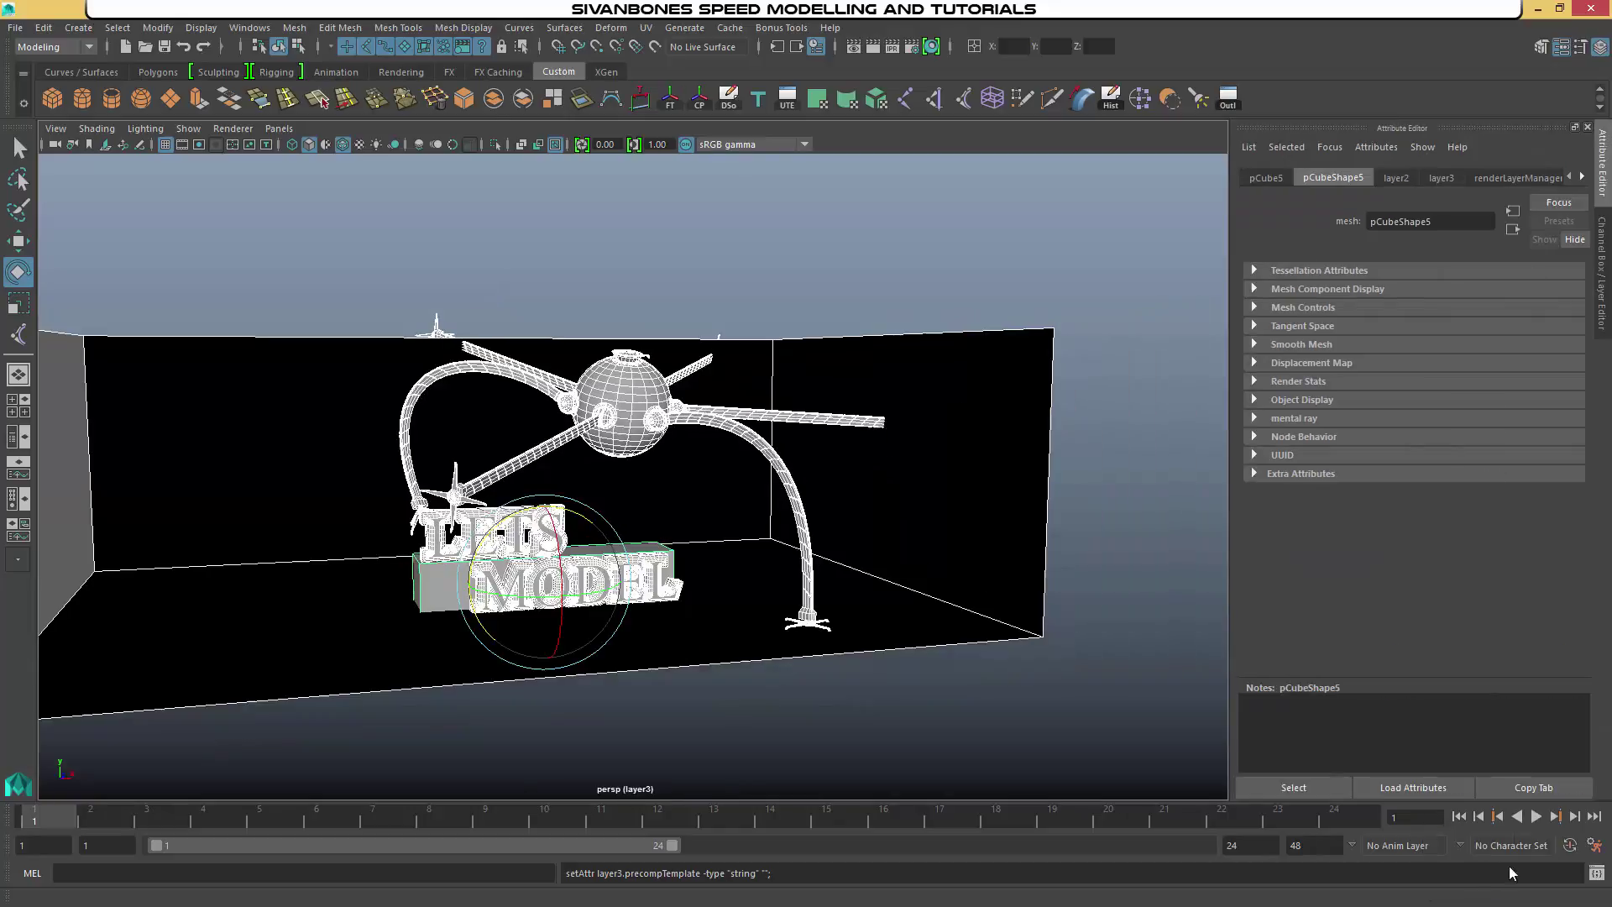
pyautogui.click(1438, 179)
pyautogui.click(1558, 221)
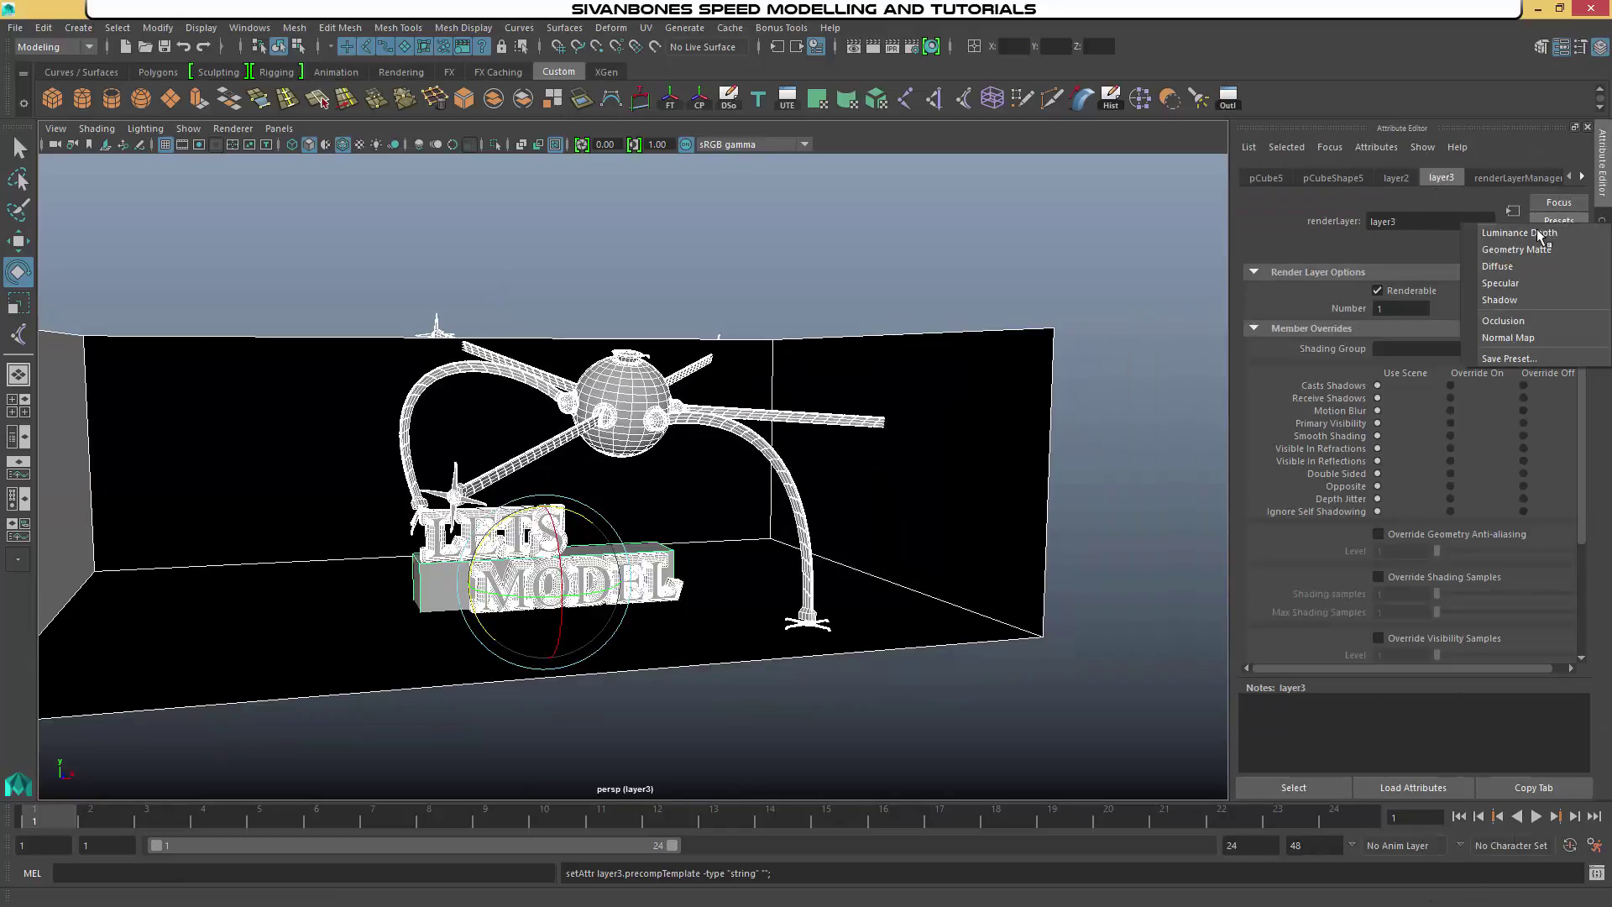
pyautogui.click(1528, 323)
# Add the claw fingers of the straight front leg reaching past the text to render layer layer3
pyautogui.keyDown('alt'); pyautogui.moveTo(957, 389); pyautogui.dragTo(968, 490); pyautogui.keyUp('alt')
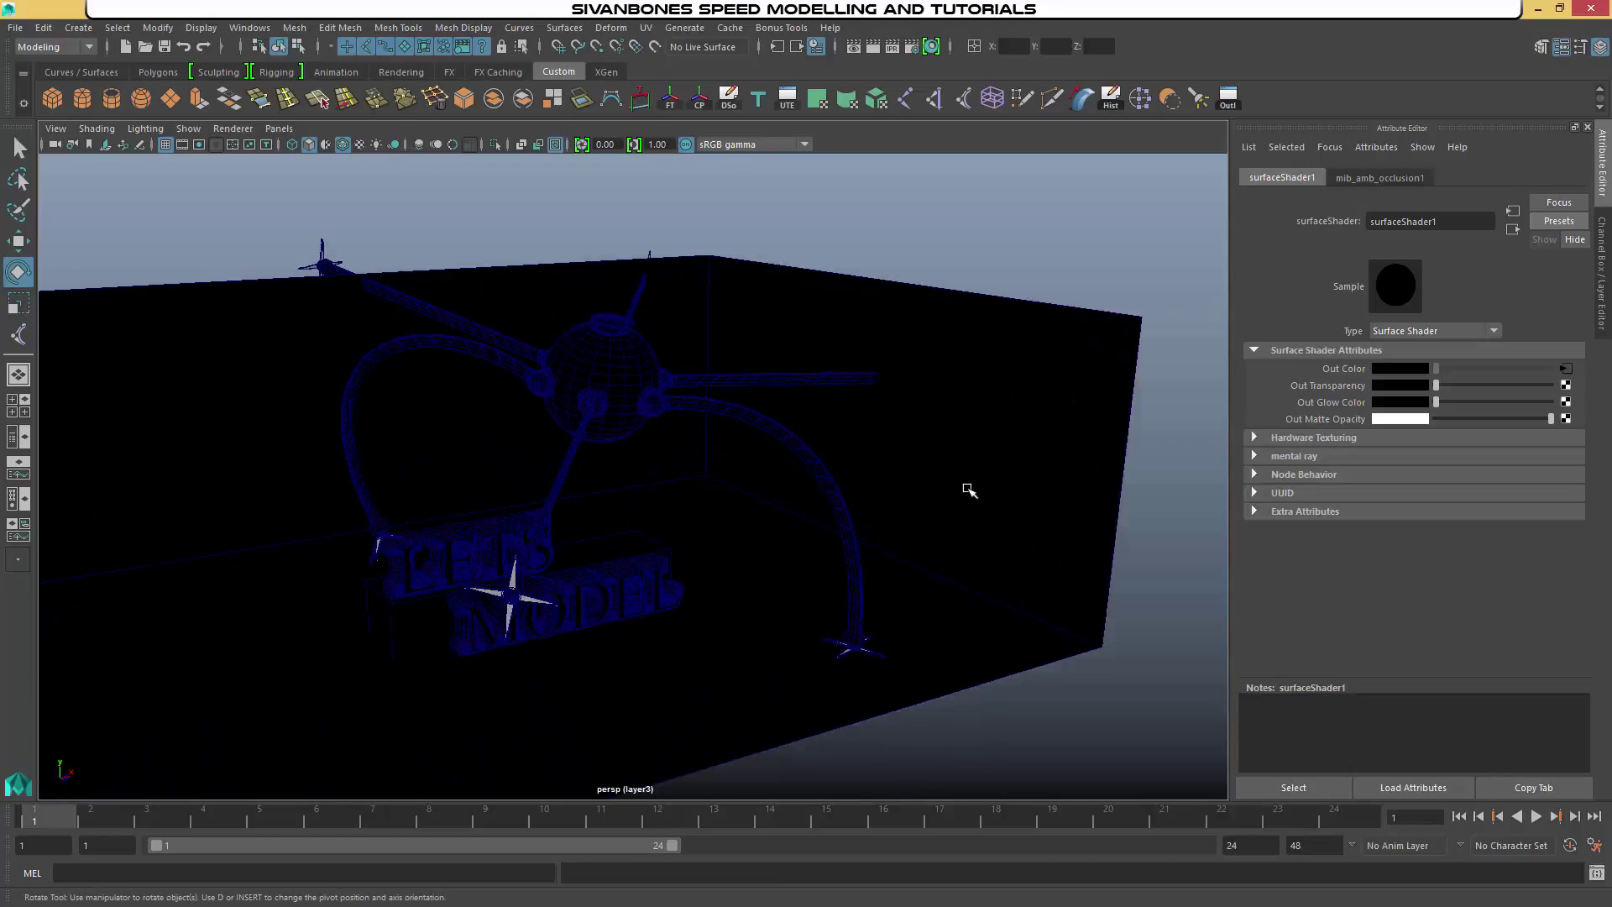
pyautogui.scroll(2, 968, 490)
pyautogui.keyDown('alt'); pyautogui.moveTo(968, 489); pyautogui.dragTo(996, 371, button='middle'); pyautogui.keyUp('alt')
pyautogui.keyDown('alt'); pyautogui.moveTo(997, 370); pyautogui.dragTo(999, 419); pyautogui.keyUp('alt')
pyautogui.click(665, 507)
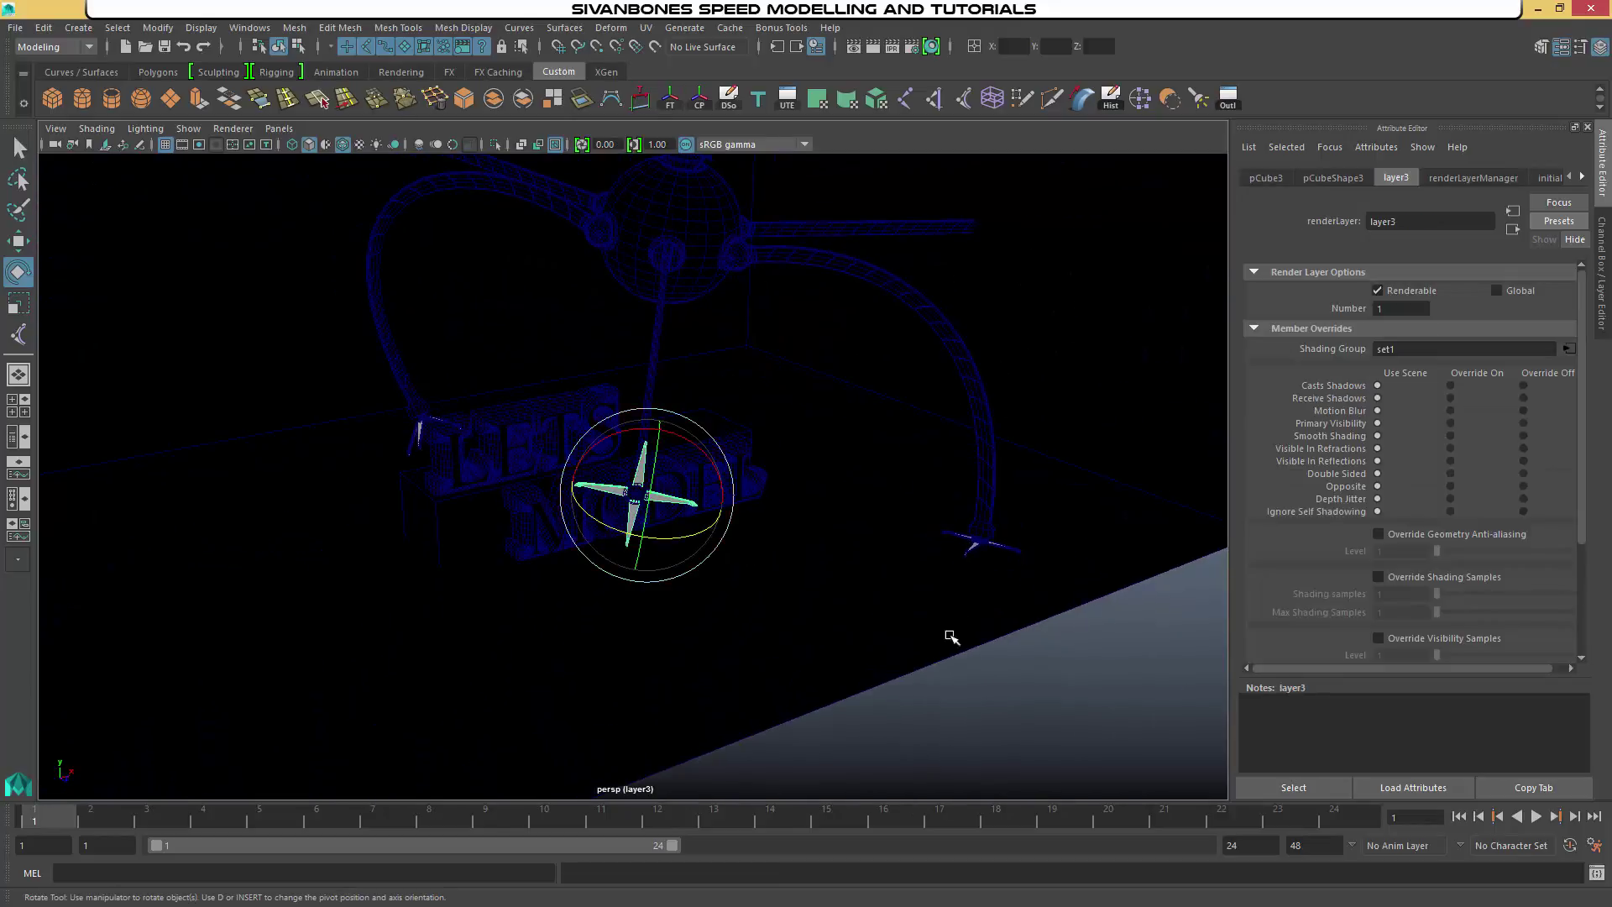
pyautogui.click(1604, 239)
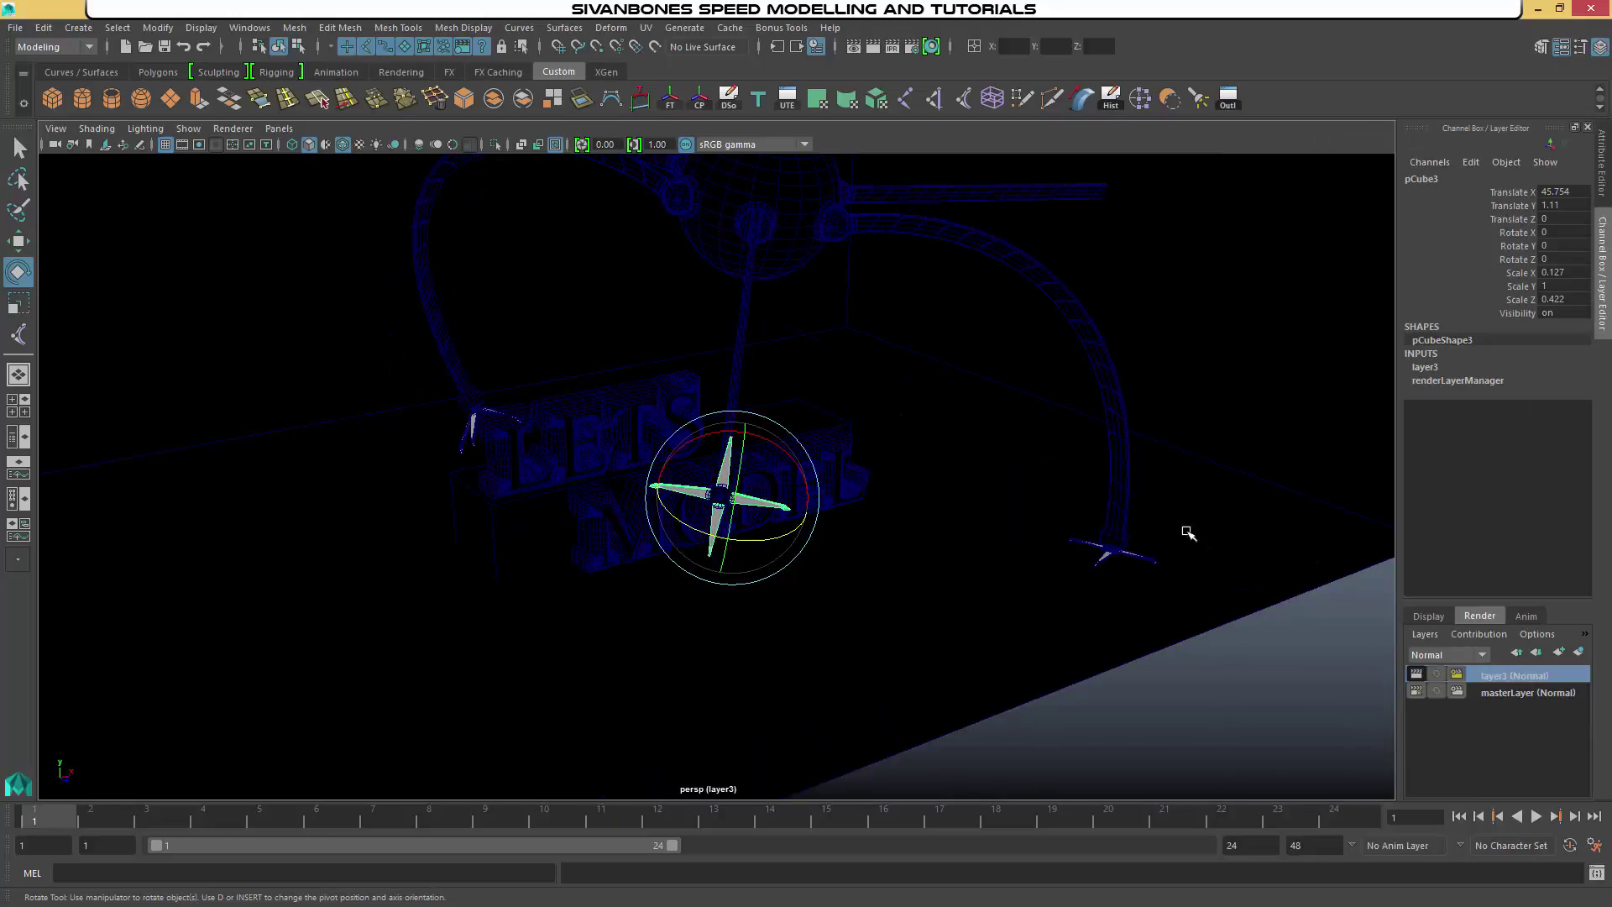
pyautogui.press('Up')
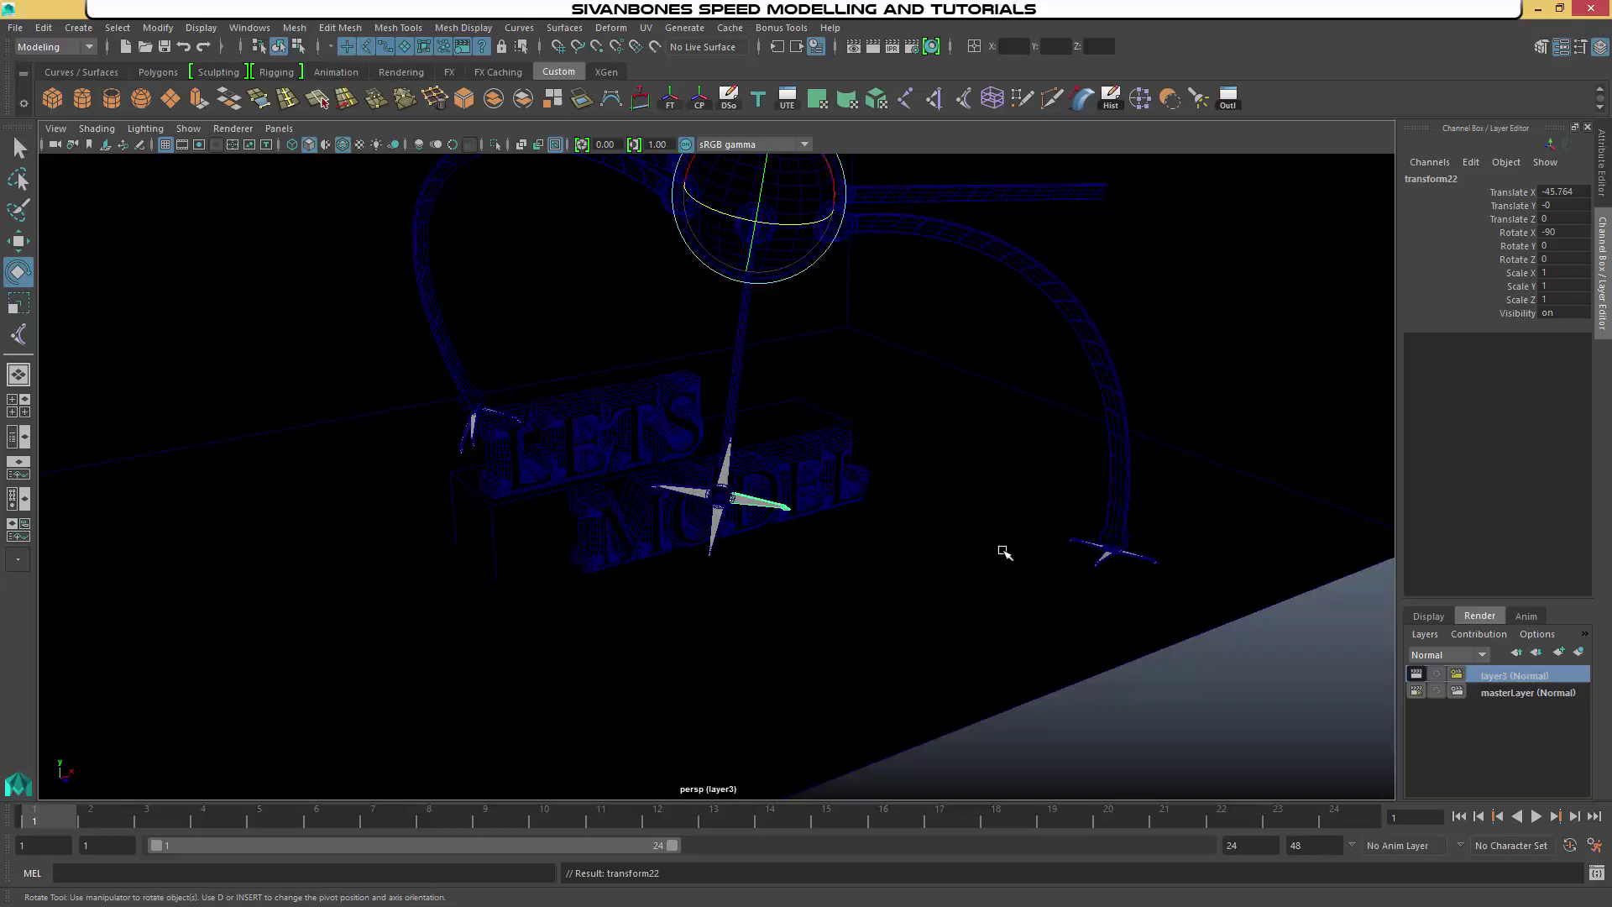
pyautogui.rightClick(1508, 672)
pyautogui.click(1496, 704)
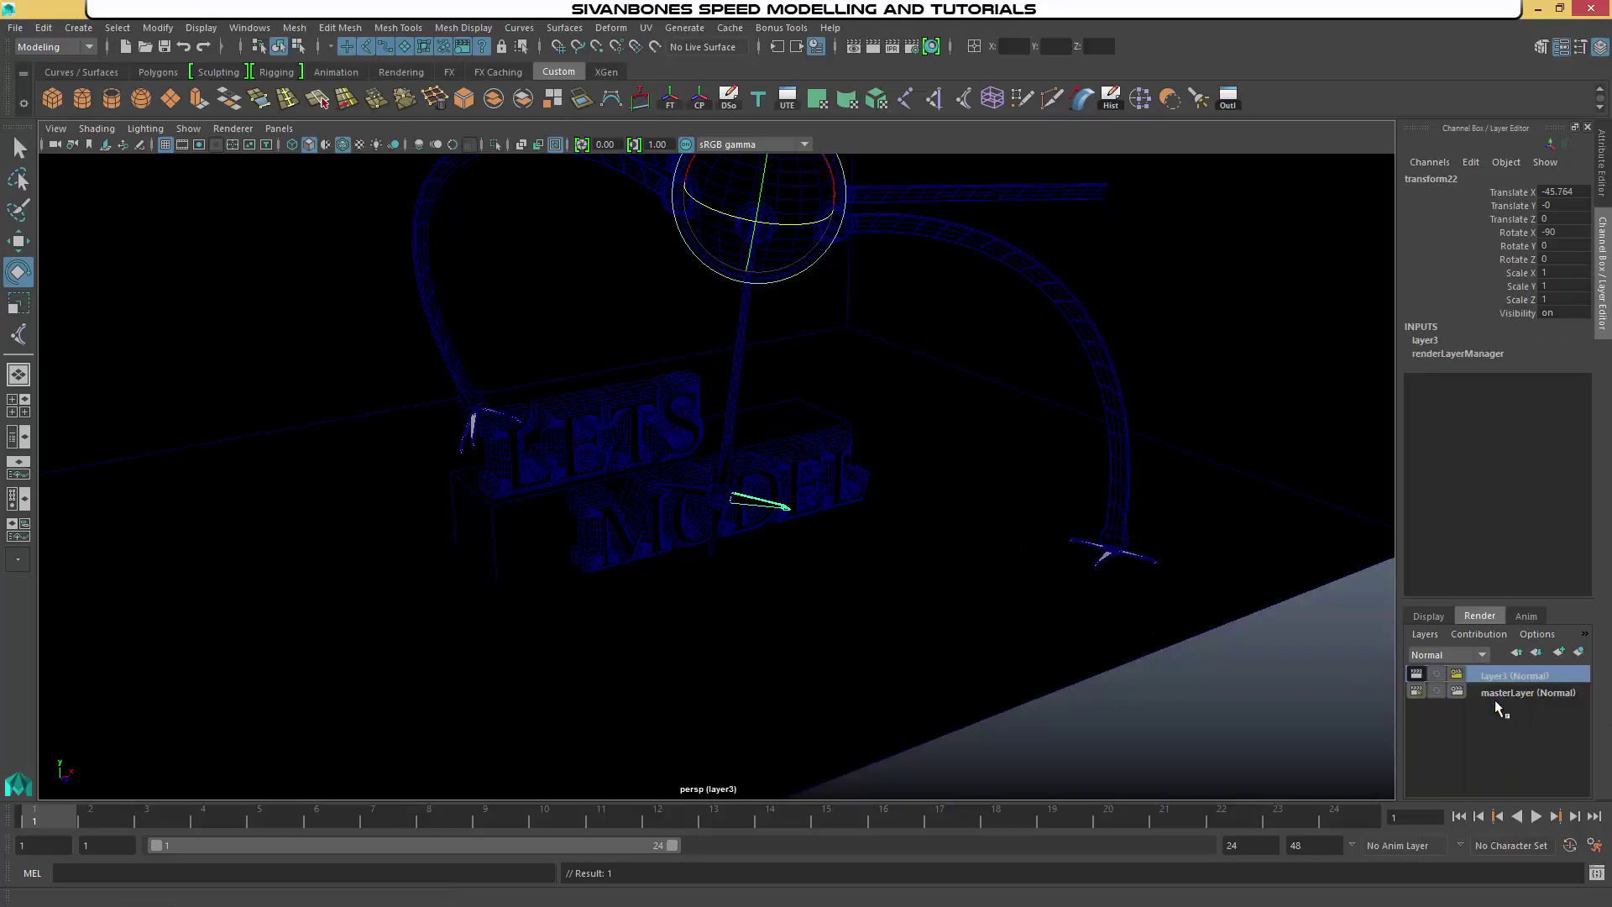
# Add the claw fingers of the bent front right leg standing on the floor to render layer layer3
pyautogui.click(1154, 557)
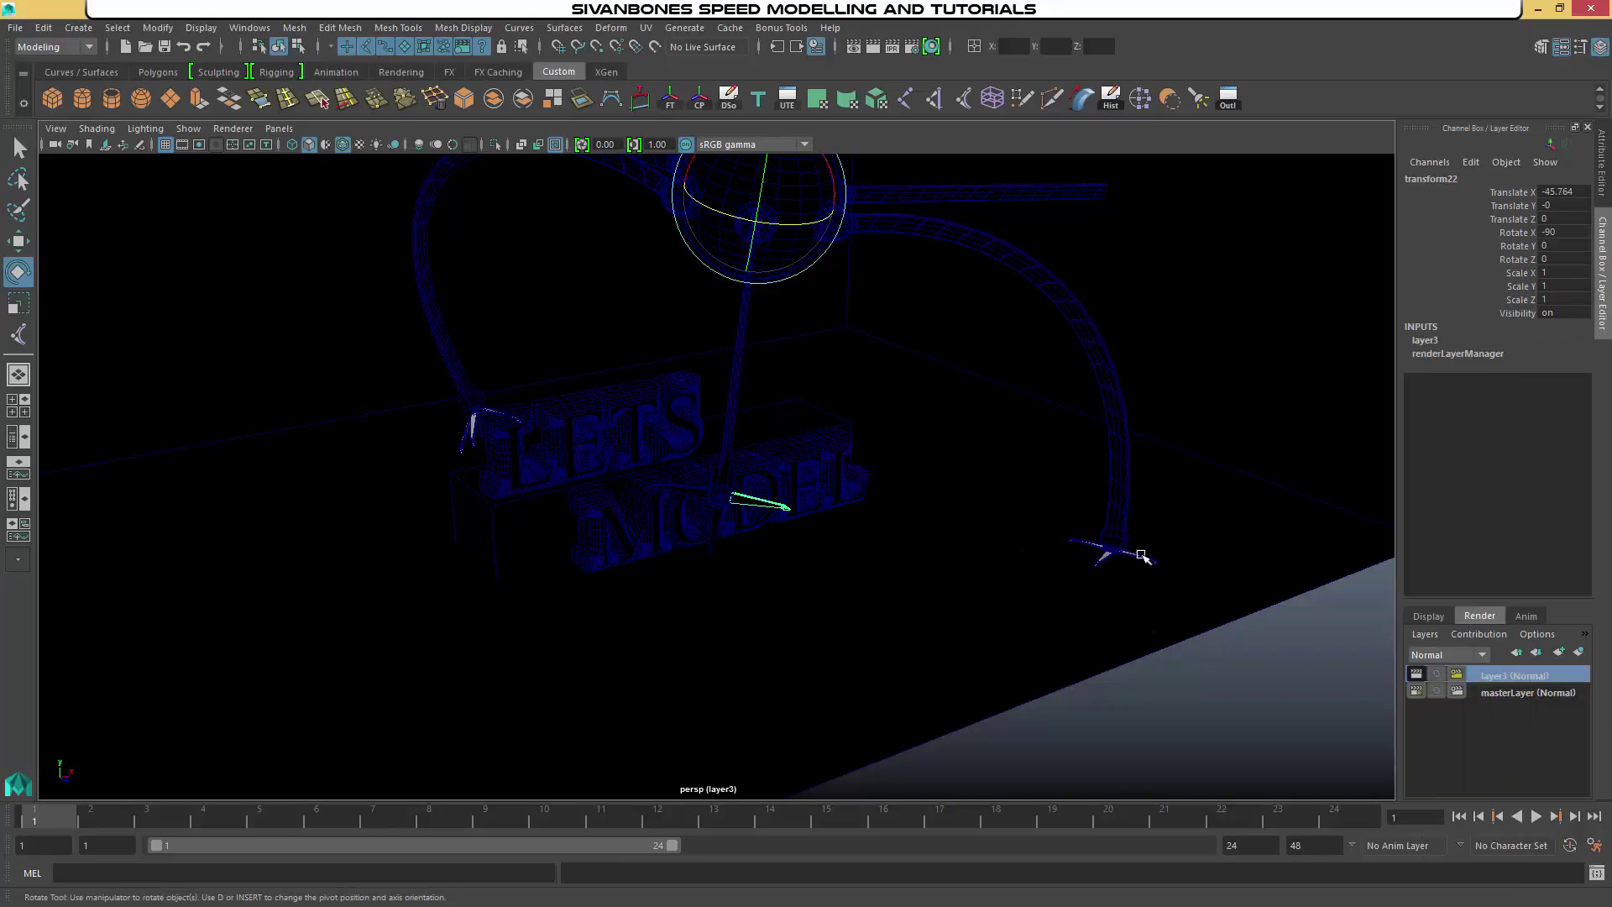
pyautogui.rightClick(1491, 675)
pyautogui.click(1493, 706)
pyautogui.click(1269, 670)
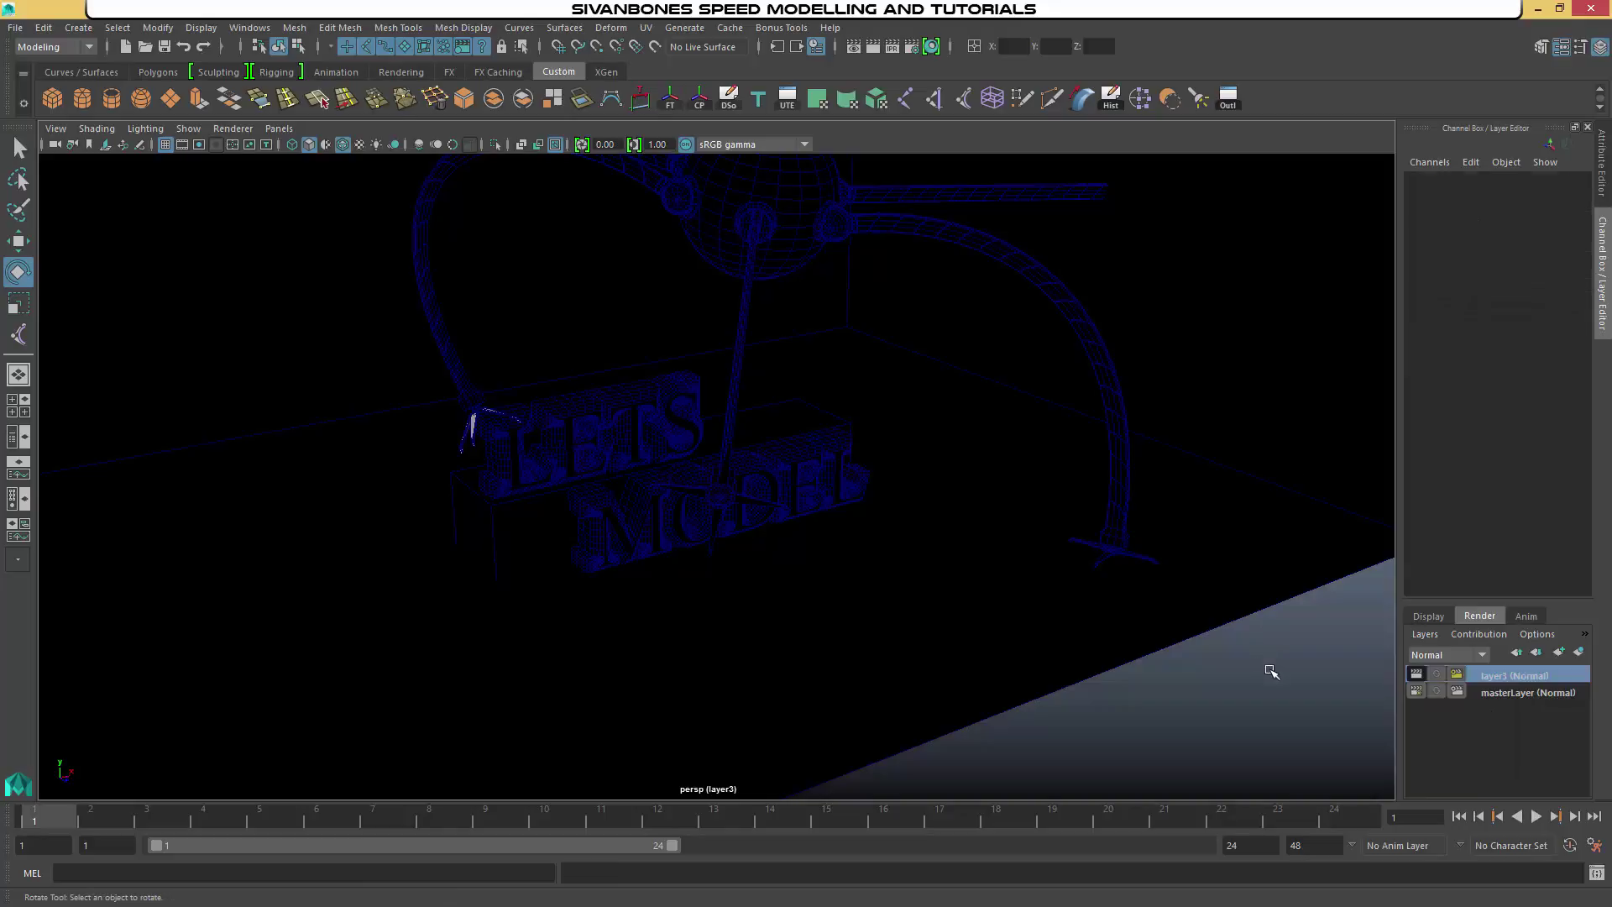
# Add the front left leg's claw fingers gripping the L of LETS to render layer layer3
pyautogui.keyDown('alt'); pyautogui.moveTo(1127, 461); pyautogui.dragTo(979, 557); pyautogui.keyUp('alt')
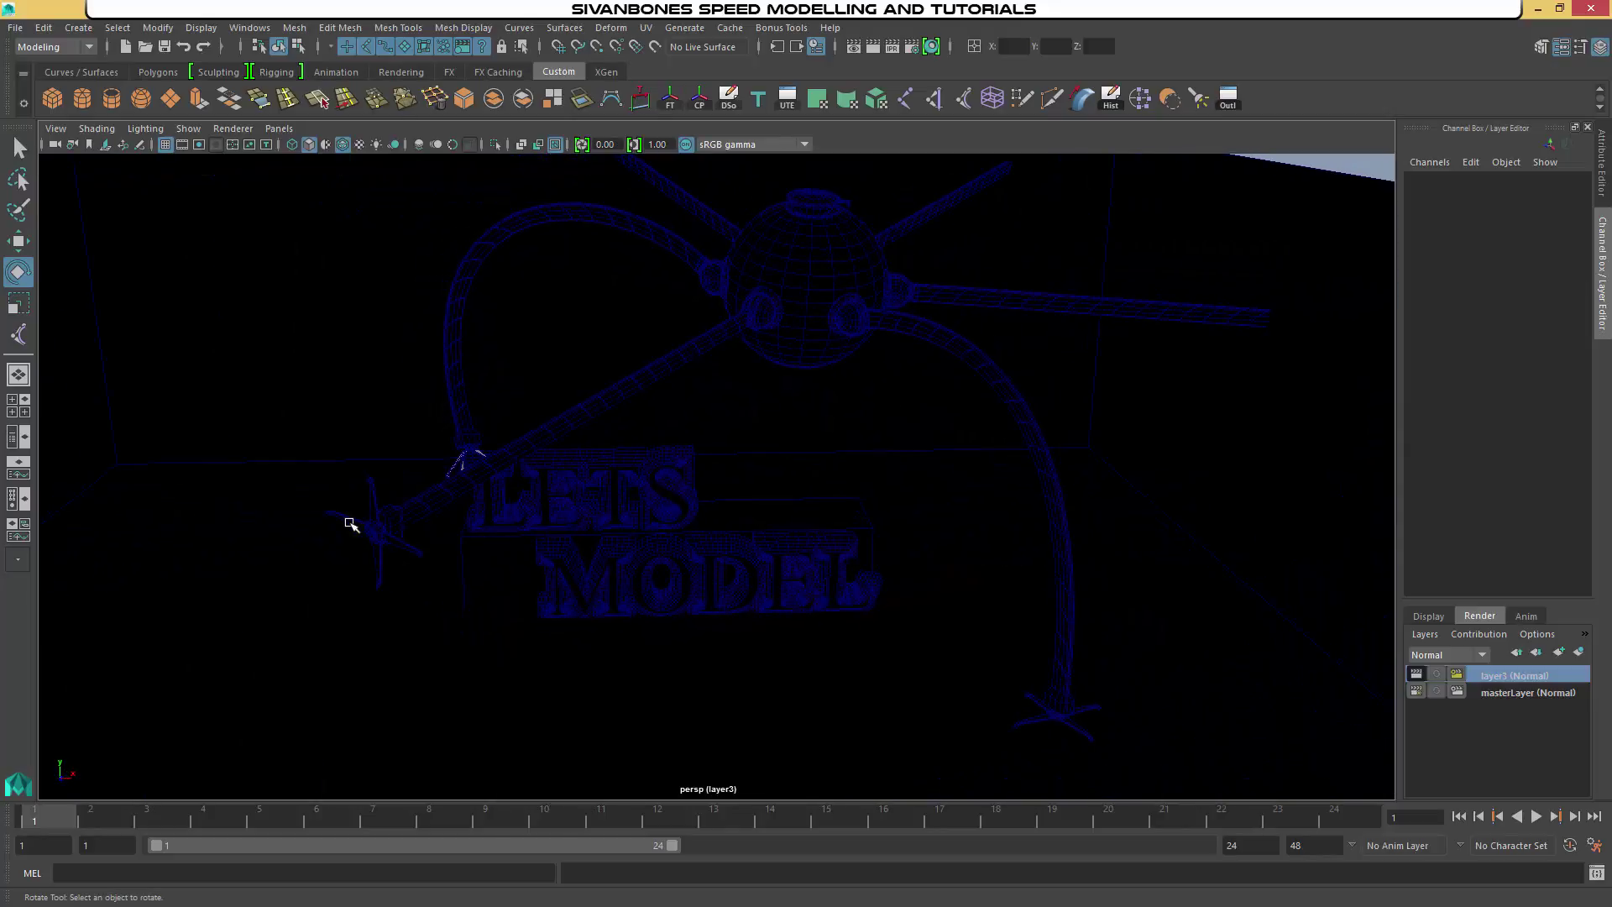
pyautogui.click(351, 522)
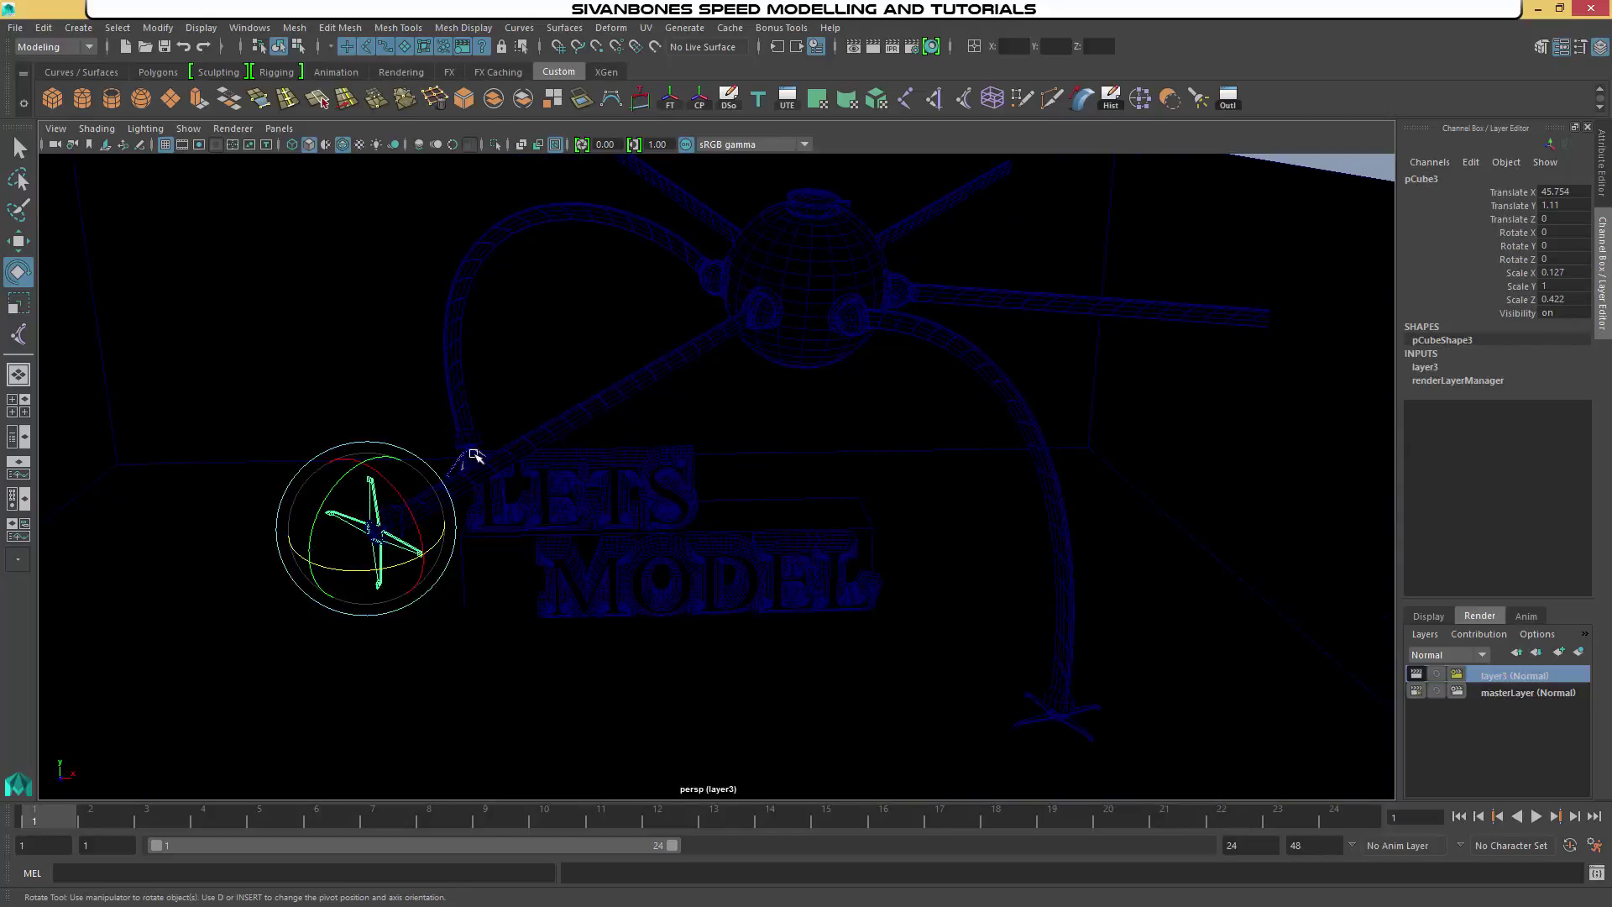
pyautogui.keyDown('alt'); pyautogui.moveTo(468, 456); pyautogui.dragTo(382, 569); pyautogui.keyUp('alt')
pyautogui.click(361, 557)
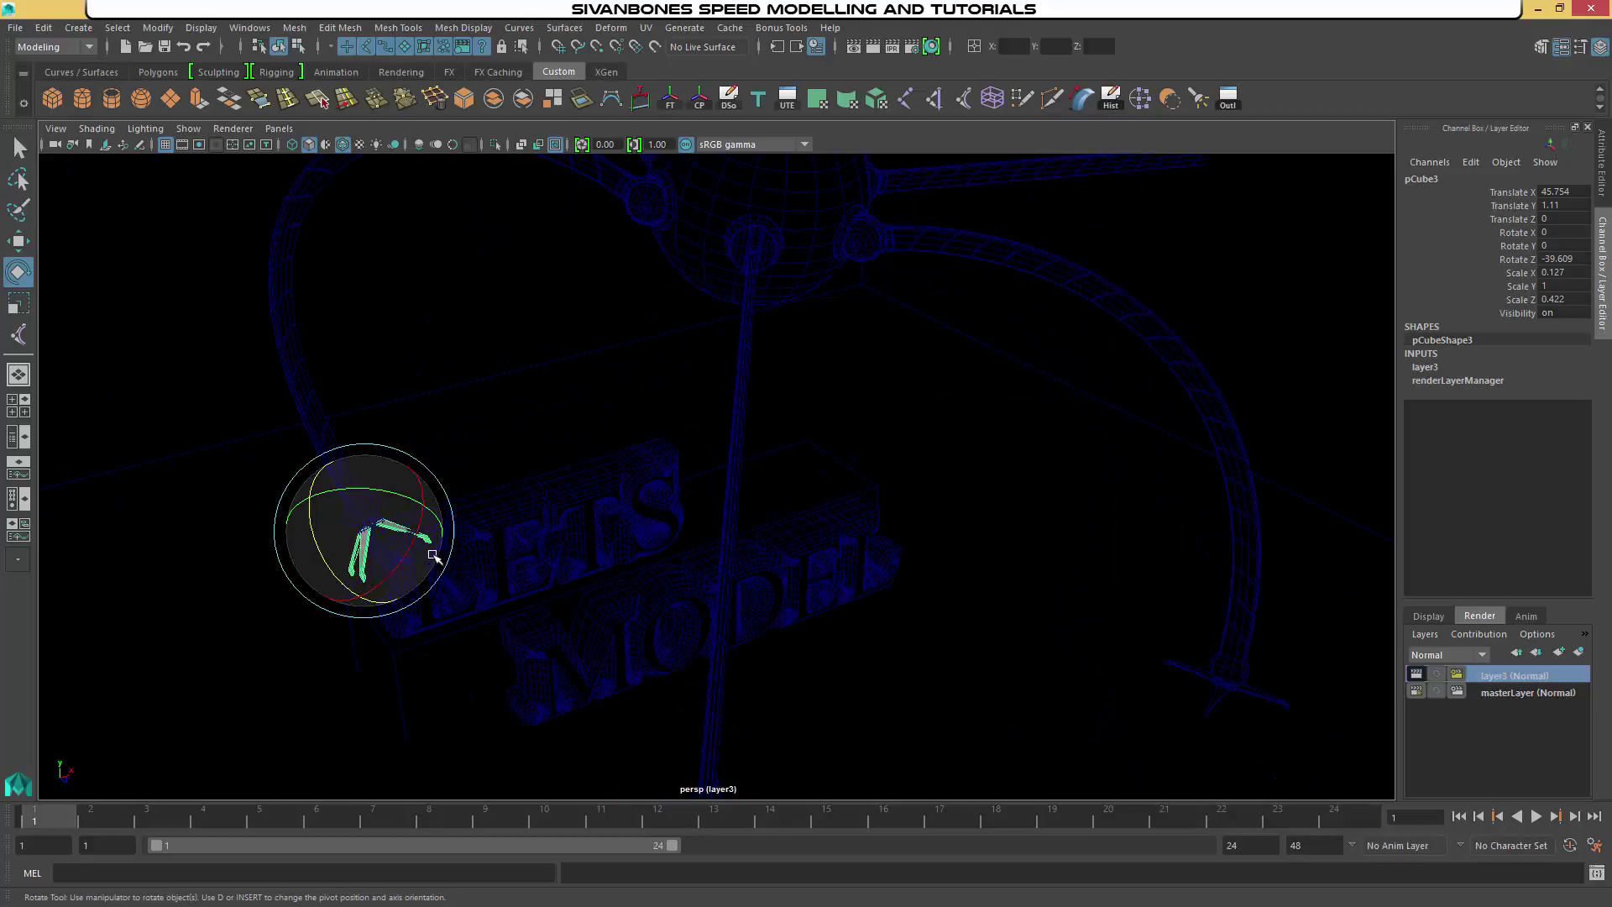
pyautogui.press('Up')
pyautogui.rightClick(1501, 679)
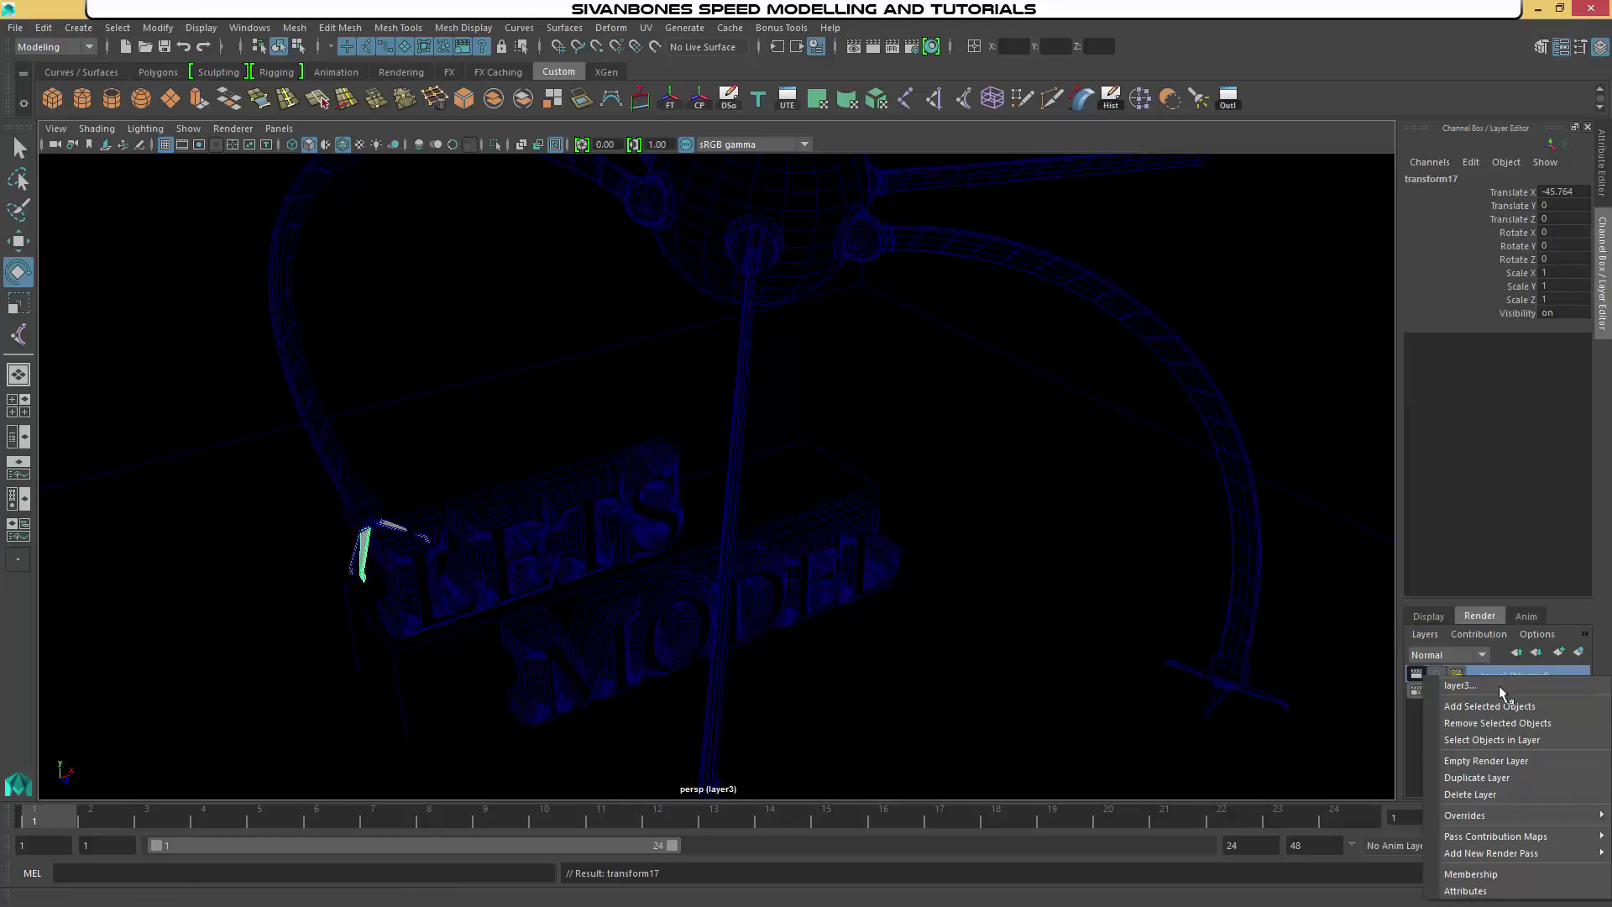
pyautogui.click(1497, 707)
# Frame the whole robot and text in perspective, render layer3 with mental ray, and close the render view
pyautogui.keyDown('alt'); pyautogui.moveTo(1083, 615); pyautogui.dragTo(975, 569); pyautogui.keyUp('alt')
pyautogui.scroll(-3, 1020, 603)
pyautogui.click(1035, 597)
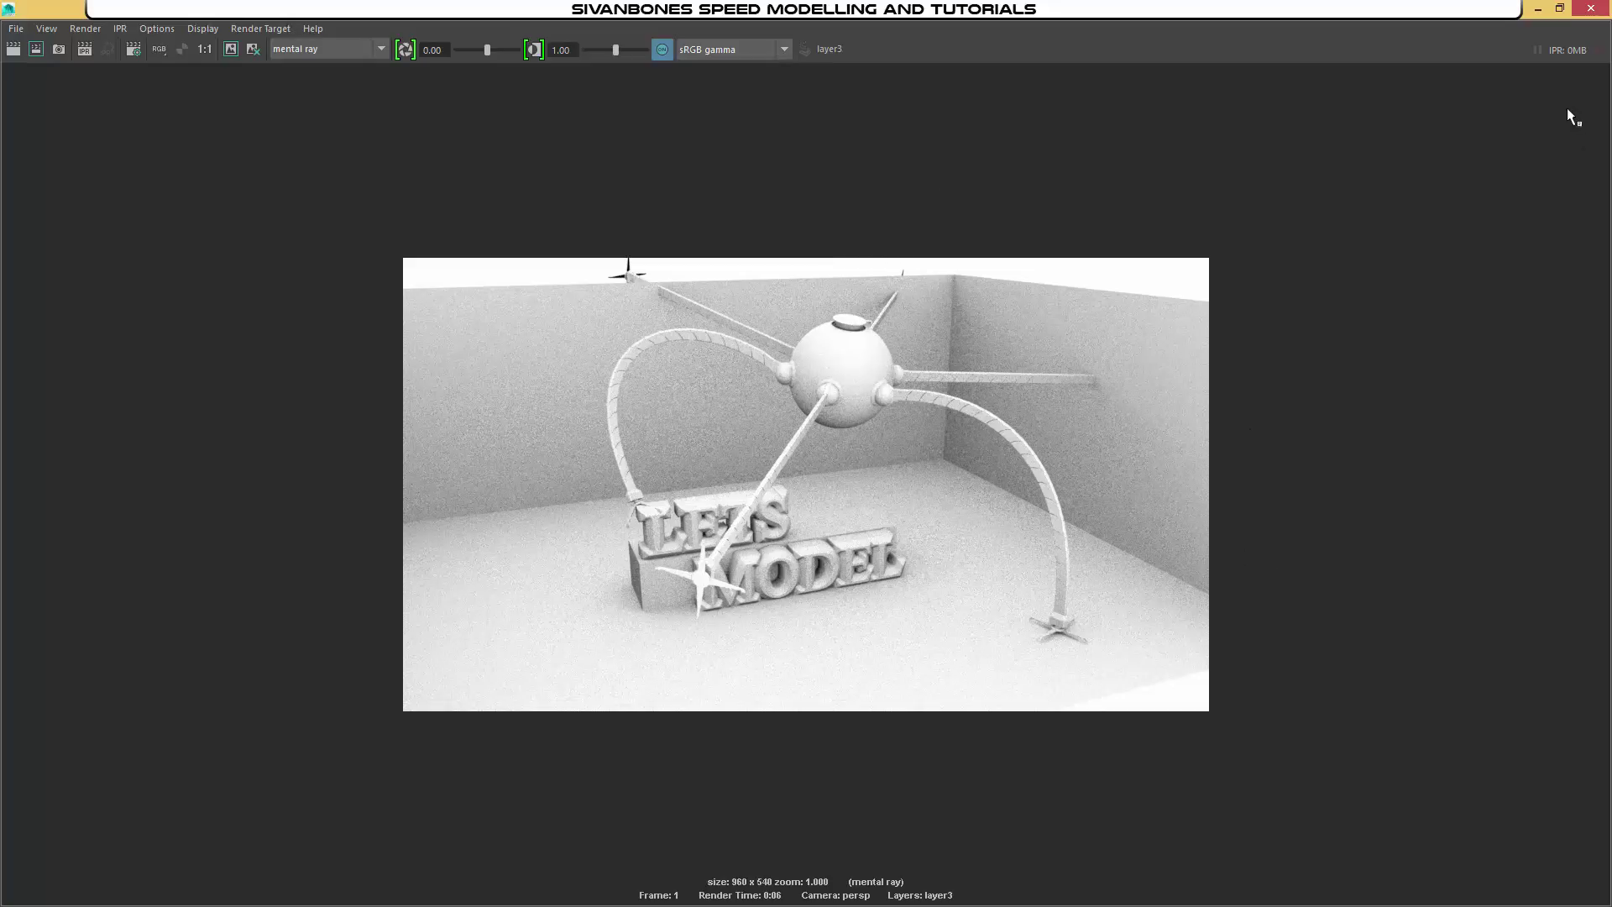
pyautogui.click(1597, 11)
pyautogui.moveTo(965, 417)
pyautogui.keyDown('alt'); pyautogui.mouseDown()
pyautogui.moveTo(969, 396)
pyautogui.moveTo(955, 399)
pyautogui.mouseUp(); pyautogui.keyUp('alt')
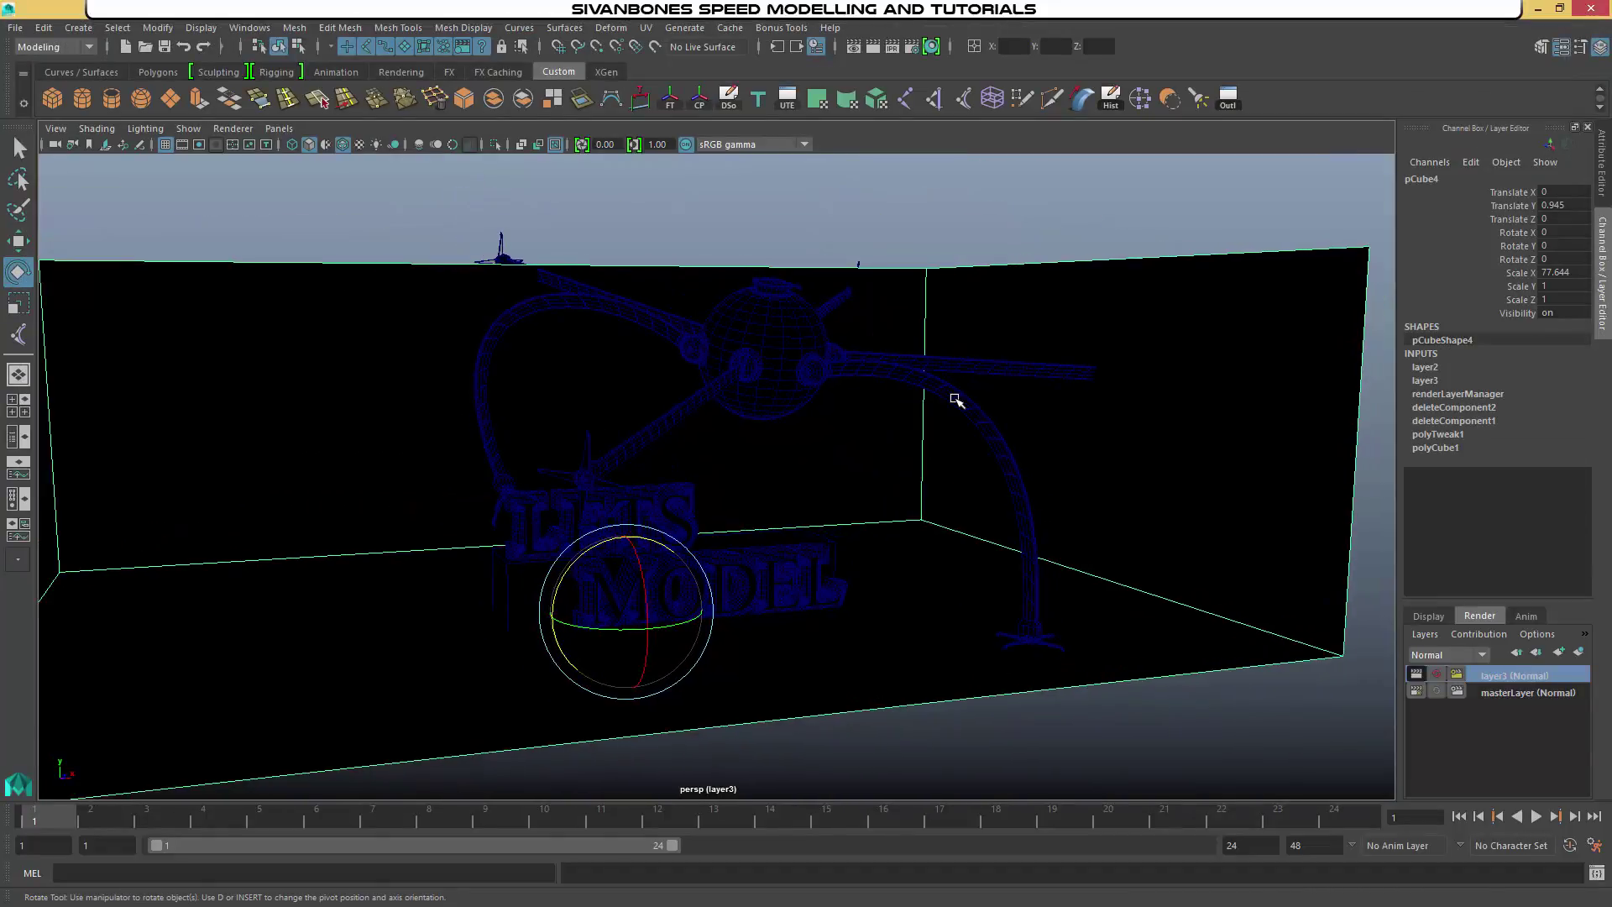